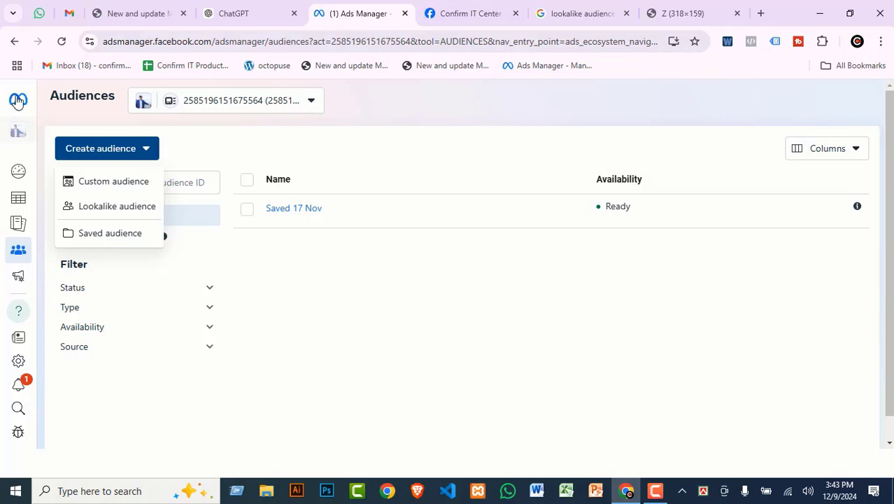
Go to the ad account's Audiences page and start creating a lookalike audience
click(19, 100)
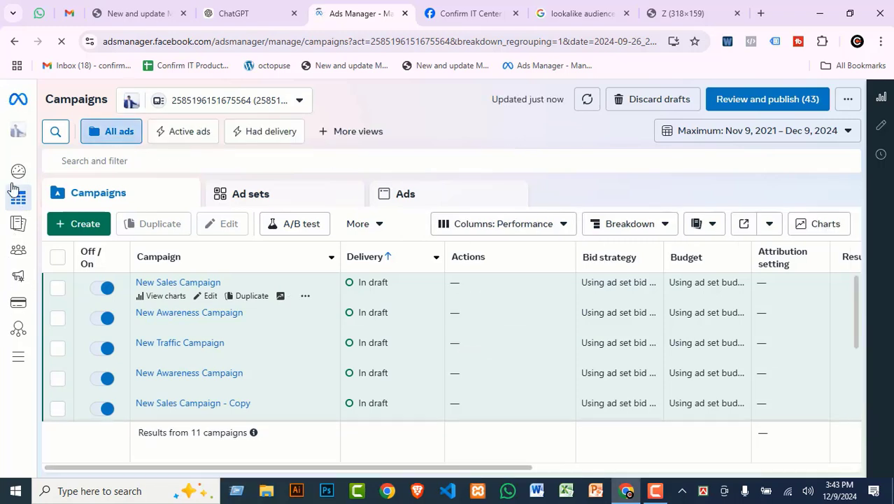
mouse_move(5, 200)
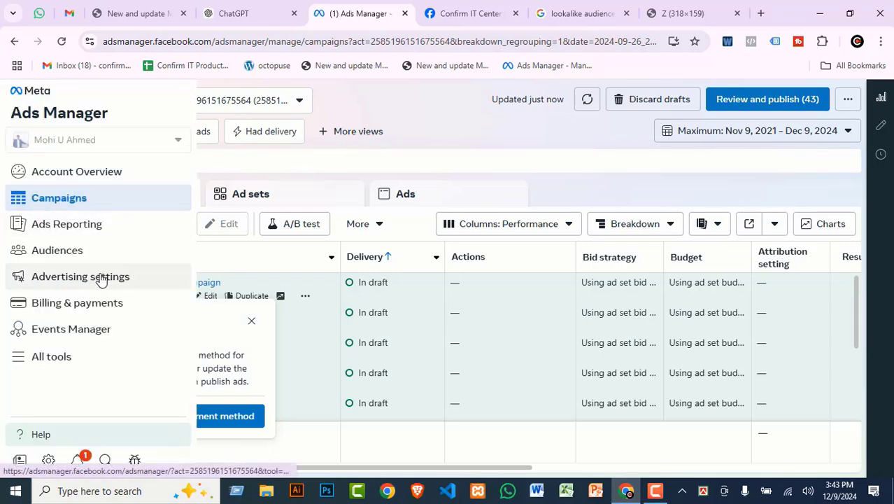
click(82, 252)
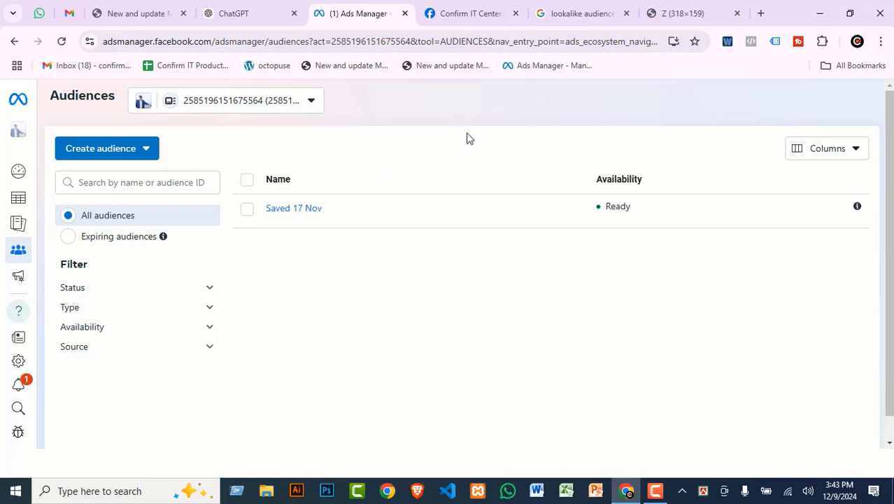
click(111, 153)
mouse_move(82, 211)
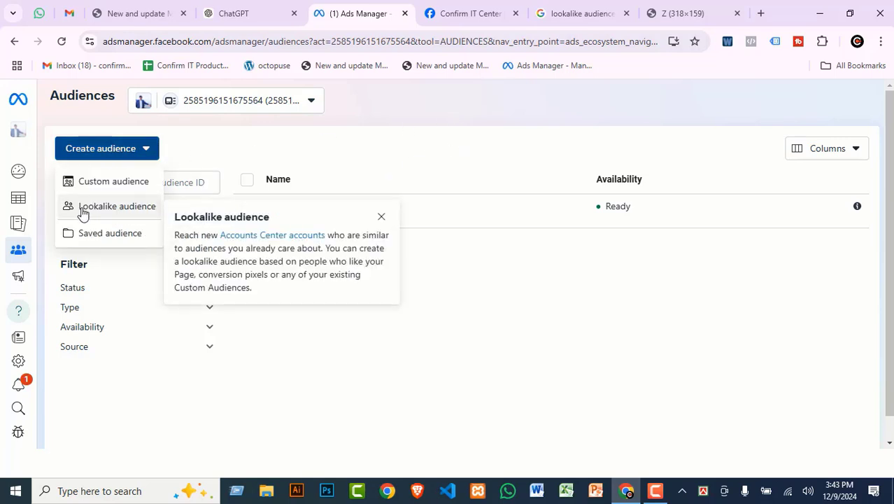
click(88, 210)
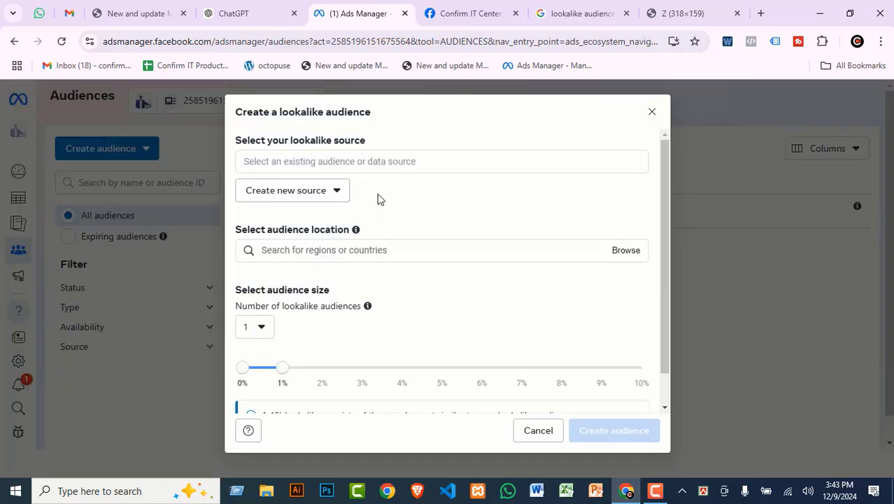
Review the value-based lookalike sources, the remaining audience settings and the options for creating a new source
click(327, 159)
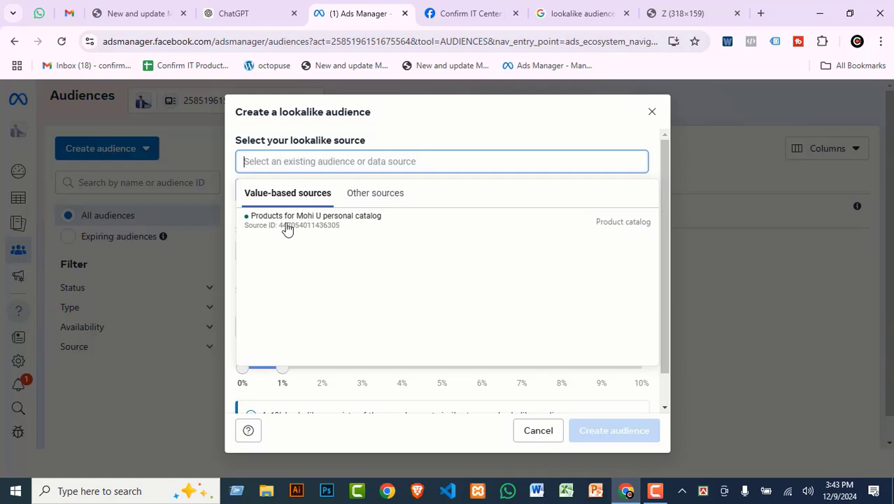
mouse_move(283, 229)
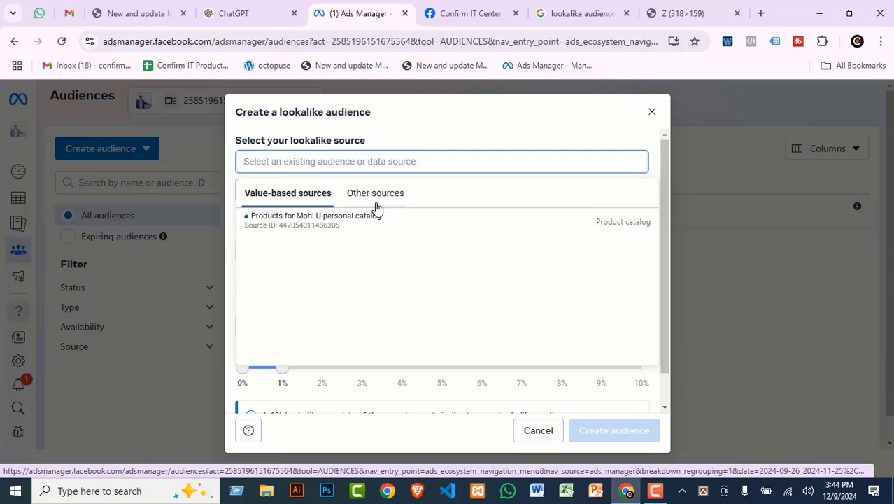
click(427, 145)
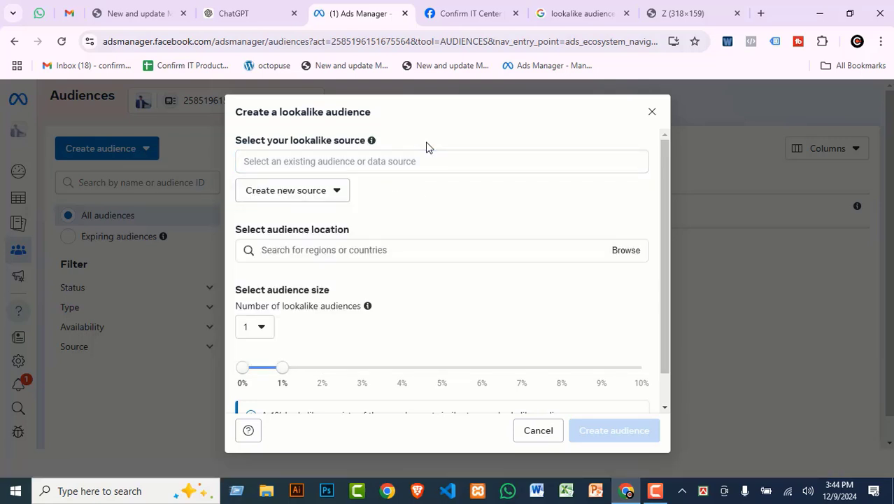
scroll(529, 216, down, 1)
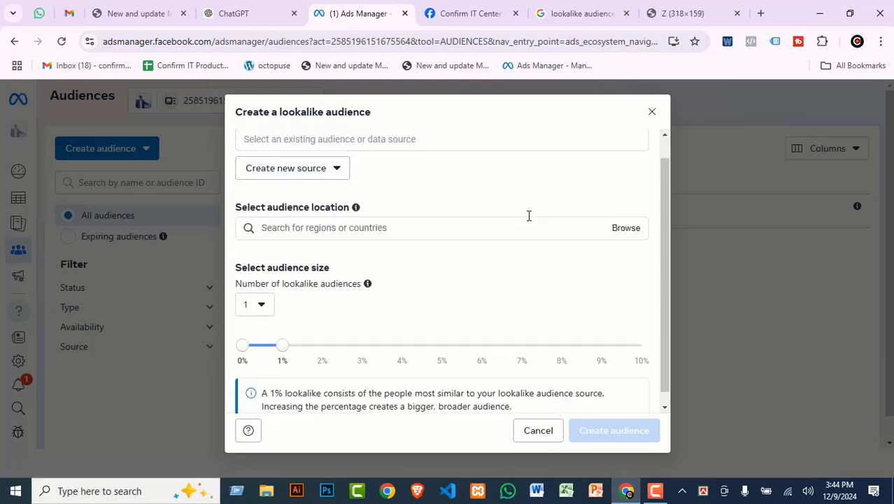
scroll(397, 186, up, 1)
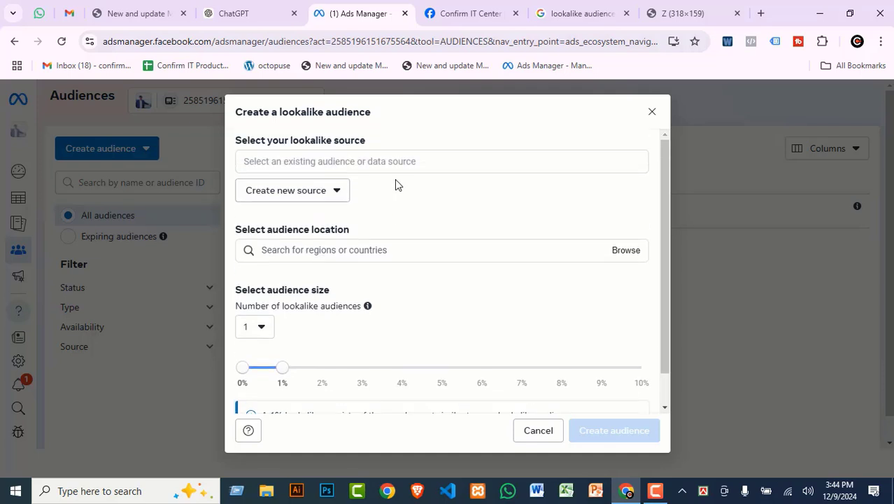
click(327, 195)
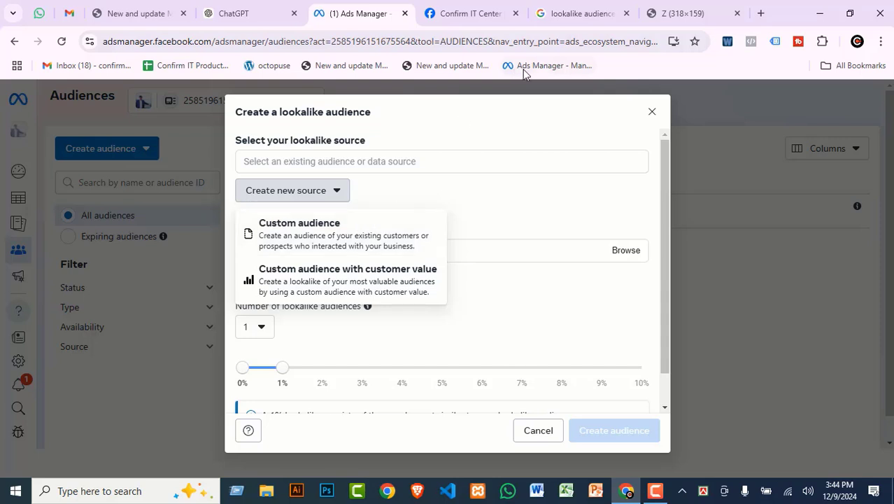
click(466, 189)
Set the number of lookalike audiences to 6
scroll(402, 315, down, 1)
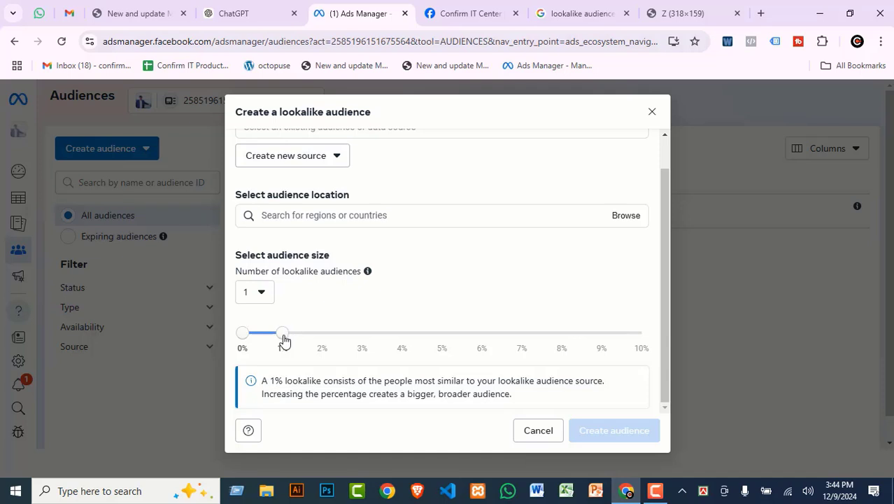
click(260, 293)
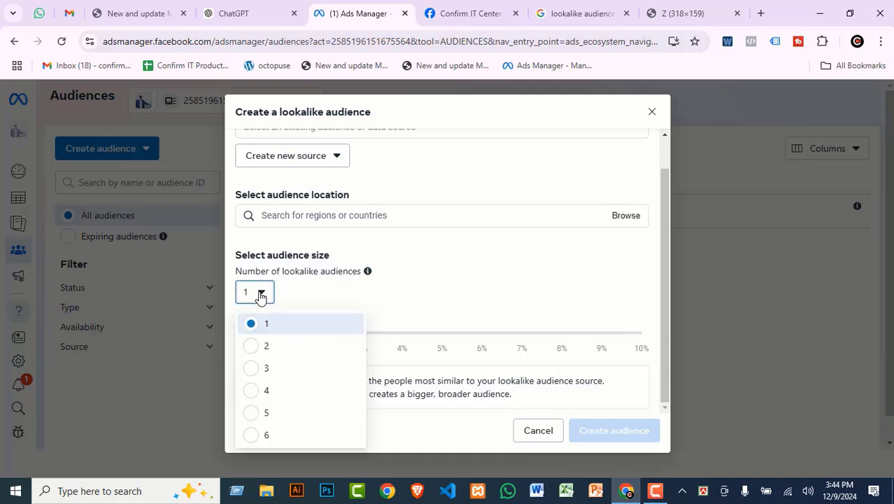
click(270, 346)
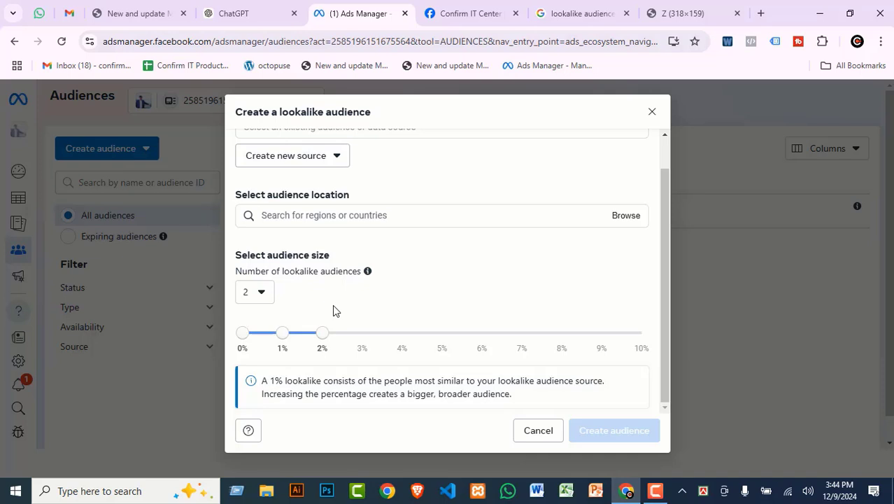
click(255, 299)
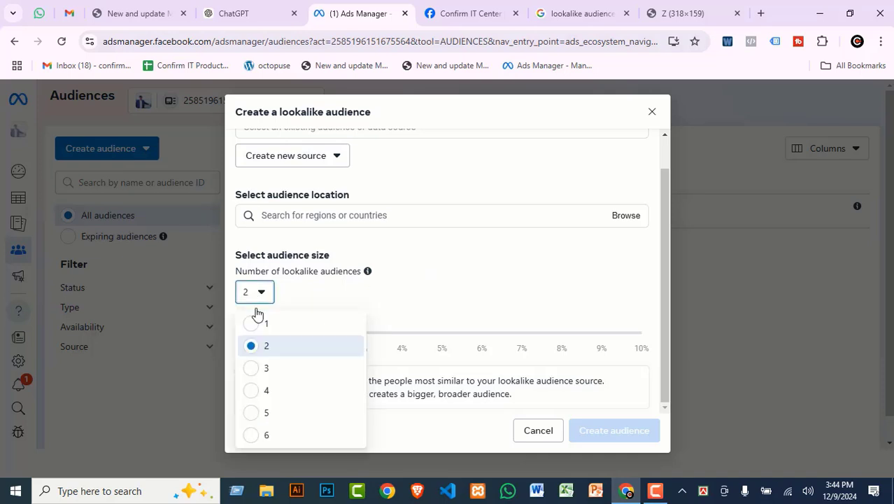
click(284, 435)
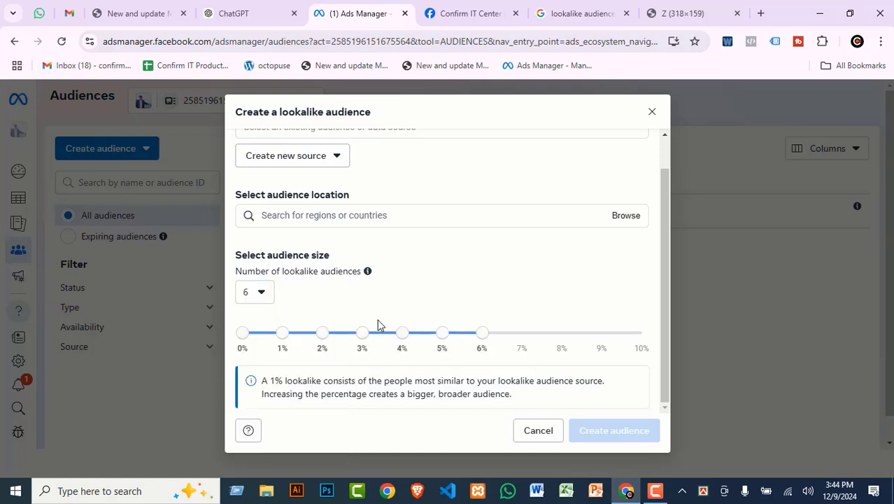
Search for bangladesh and add the country Bangladesh as the audience location
scroll(368, 329, up, 1)
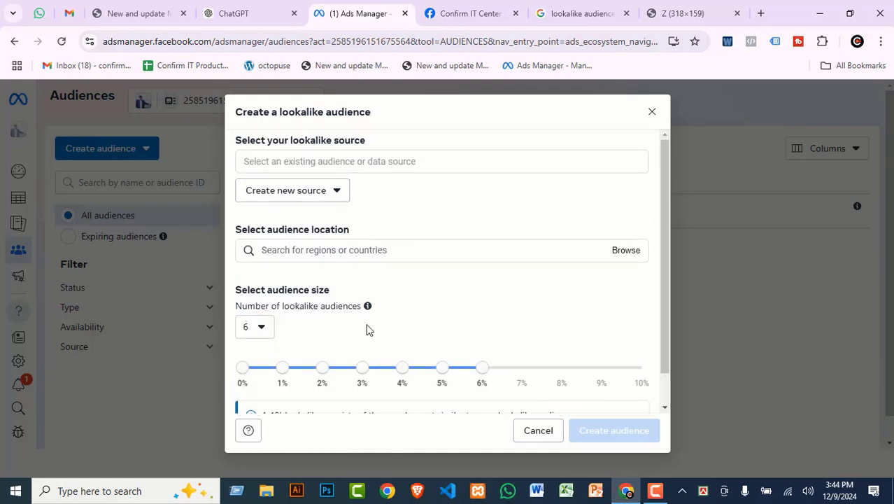
click(351, 248)
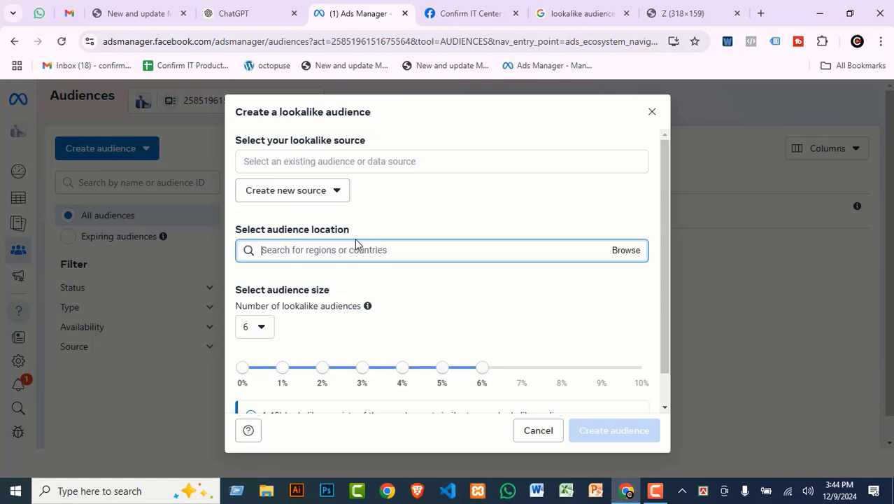
text(bangladesh)
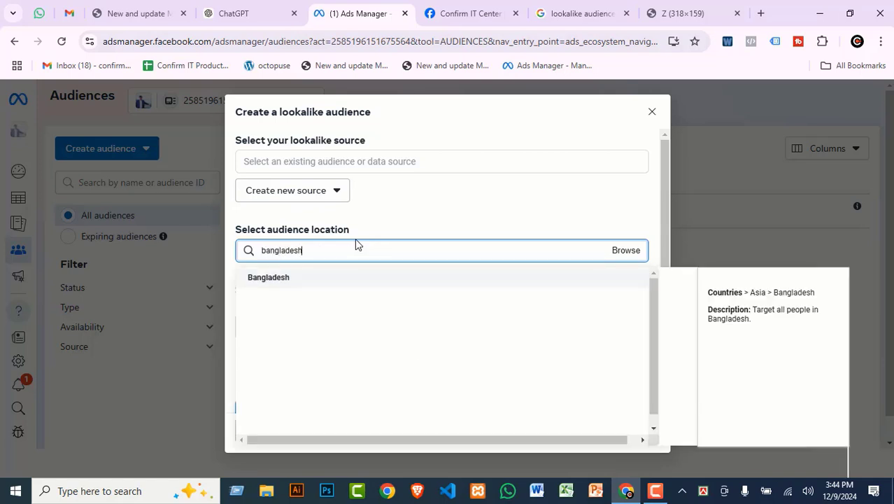
click(303, 288)
scroll(401, 301, down, 2)
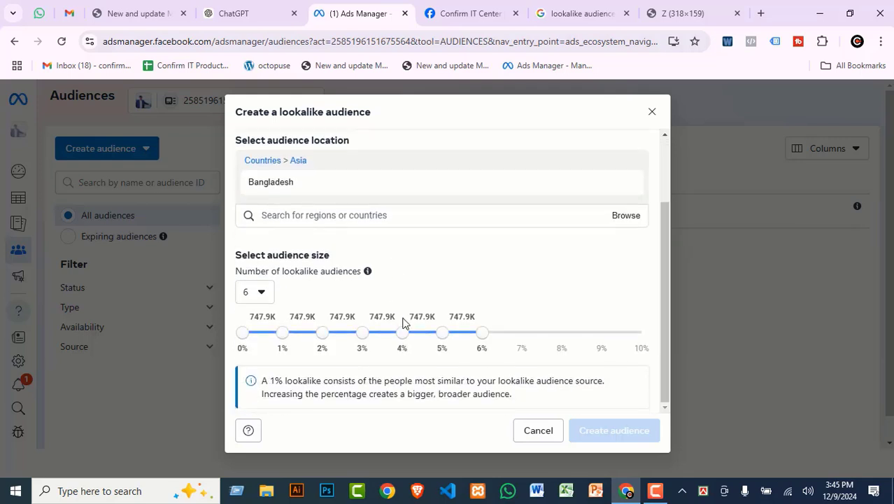
Choose the Confirm I.T Centre page from the other sources as the lookalike source
scroll(443, 297, up, 2)
click(279, 160)
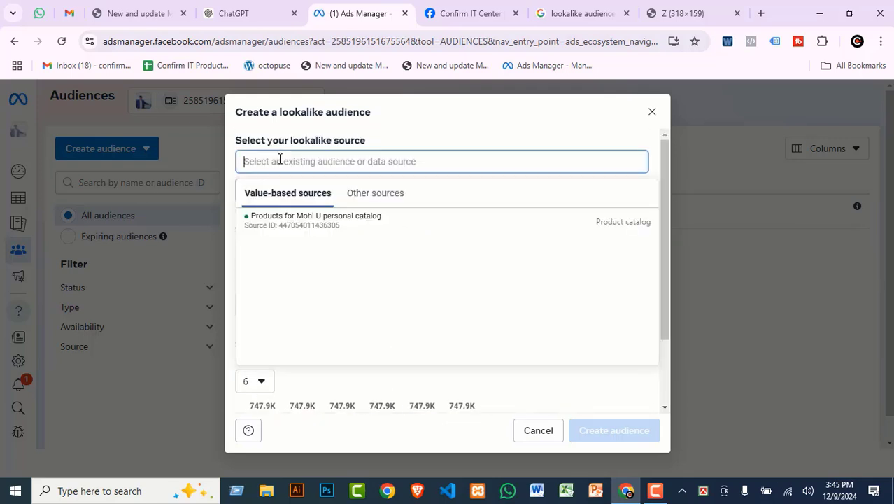
click(373, 192)
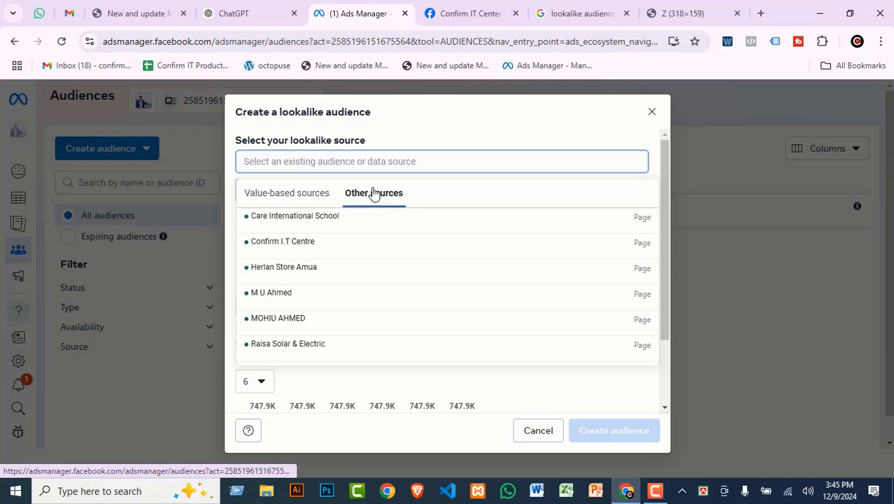
scroll(353, 256, down, 1)
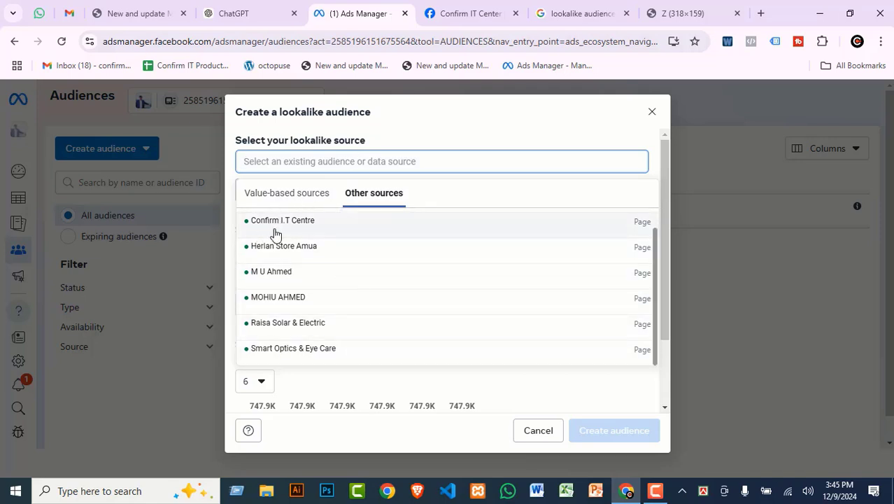
click(349, 222)
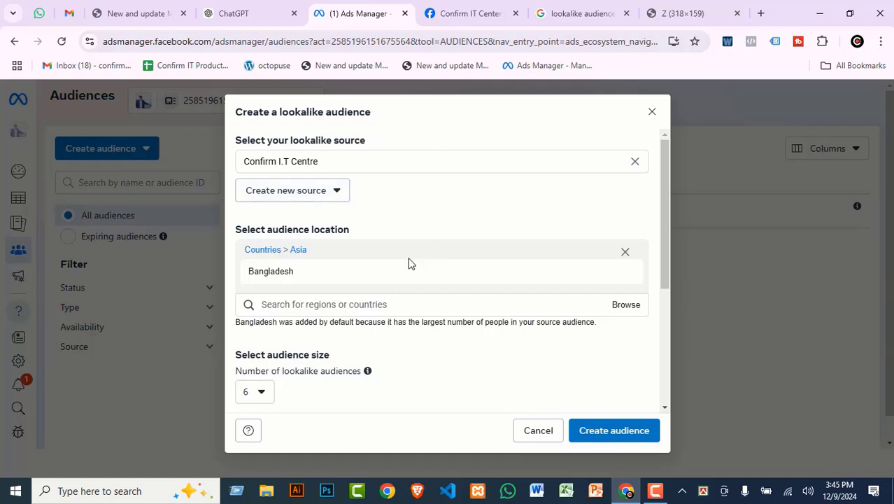
Check the estimated reach of the new lookalike audiences and create them
scroll(287, 162, down, 1)
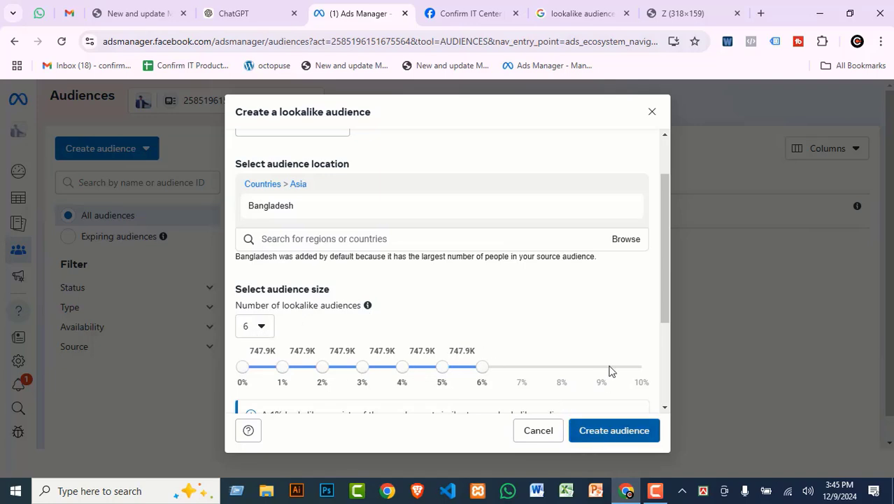
scroll(609, 369, down, 3)
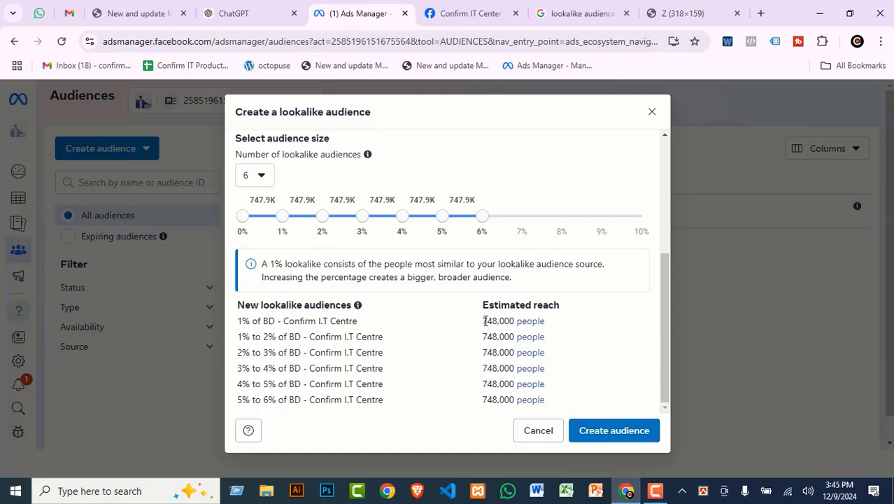
drag(485, 321, 523, 321)
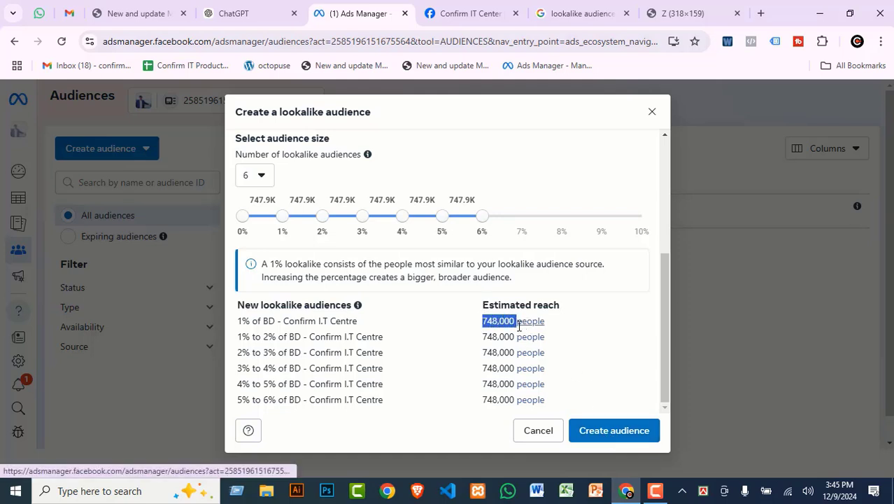
click(605, 431)
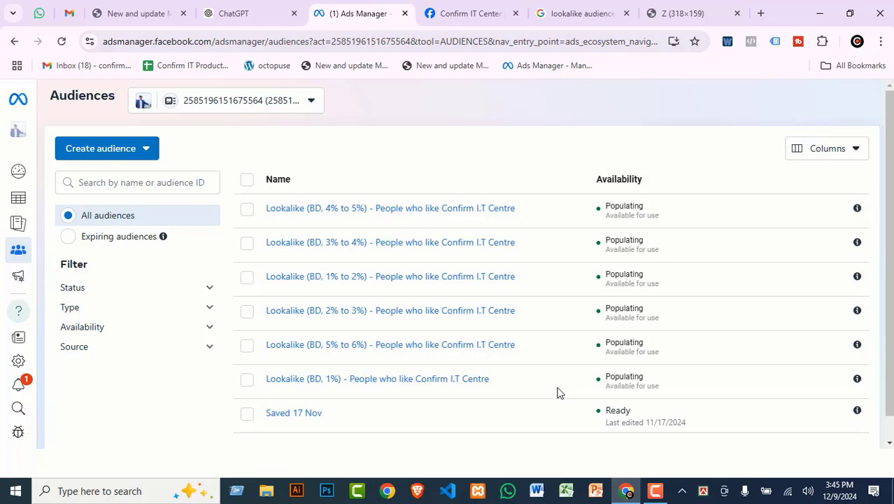
Examine the new lookalike audiences in the list and the types available for creating another audience
mouse_move(342, 281)
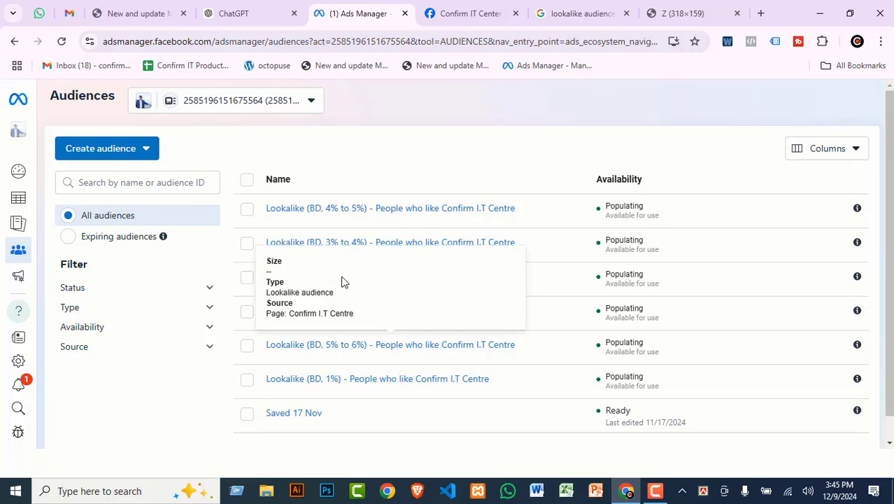
scroll(379, 311, down, 1)
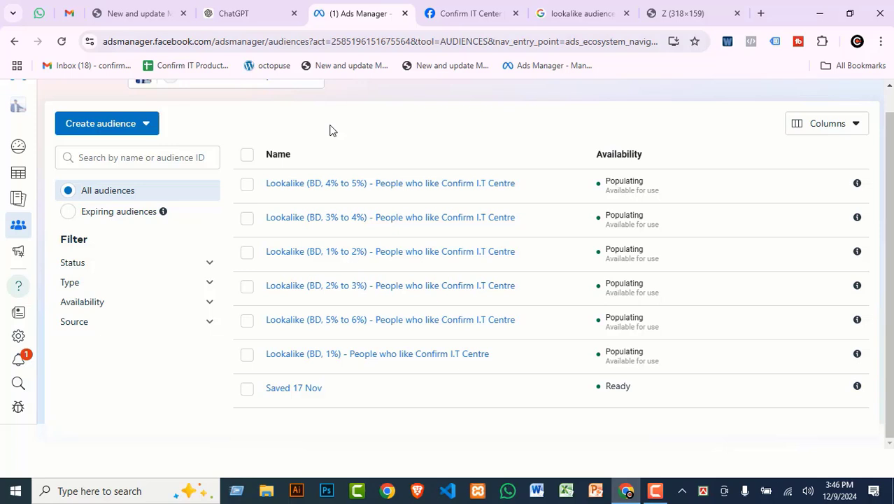
click(153, 126)
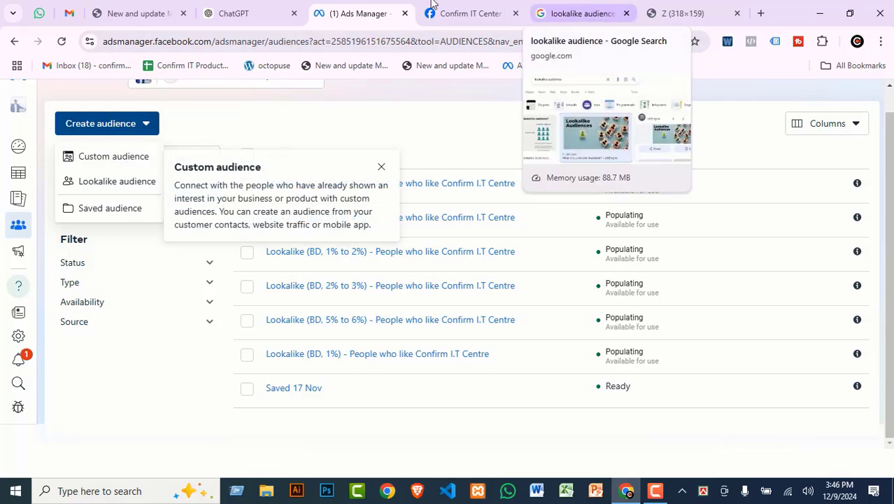
Switch to ChatGPT and ask "custom audience ki" in a new chat
click(229, 11)
scroll(349, 314, down, 2)
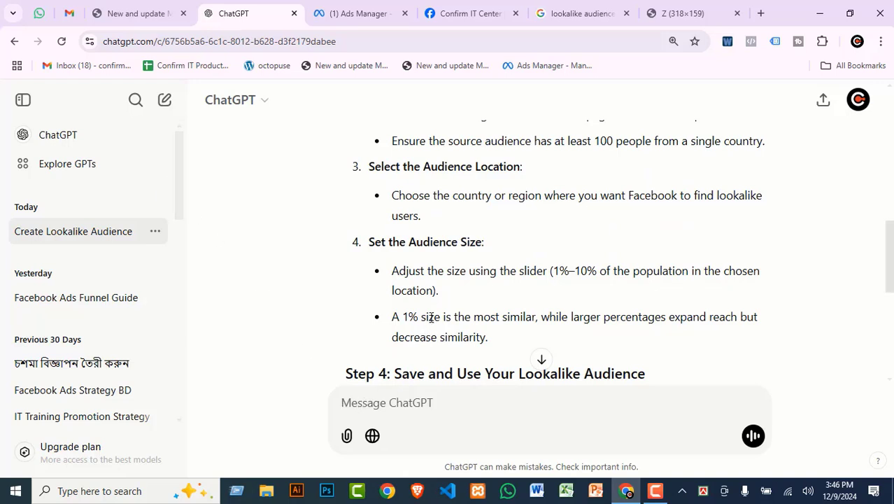
click(96, 132)
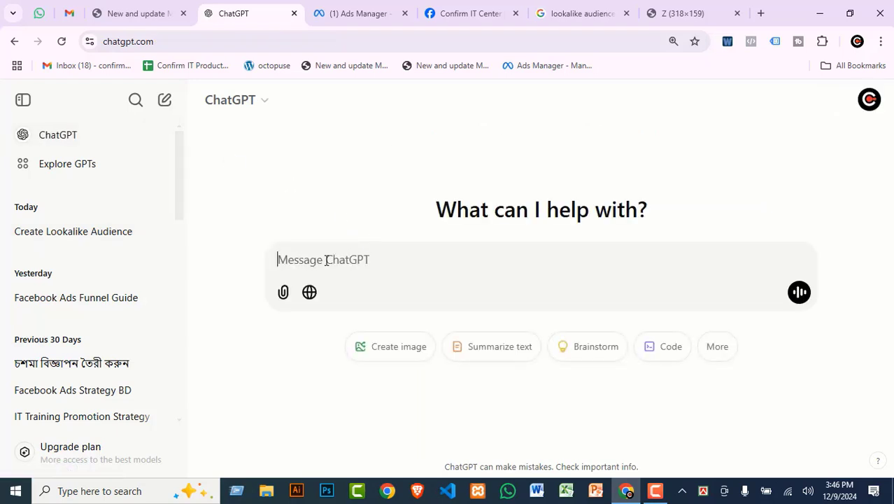
text(c)
key(BackSpace)
text(c)
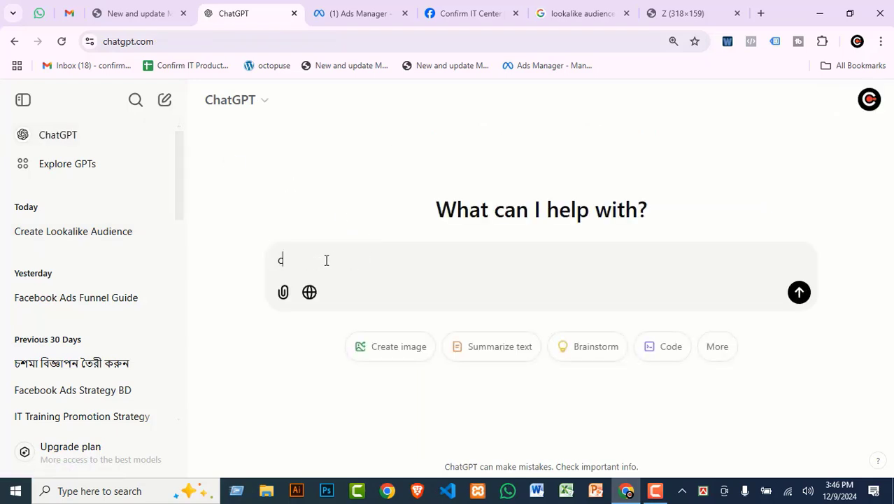
text(ustom )
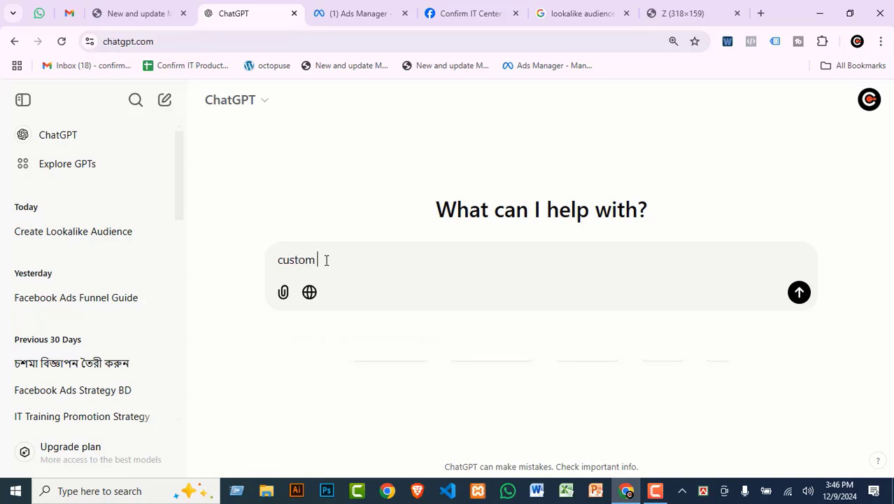
text(oudience ki)
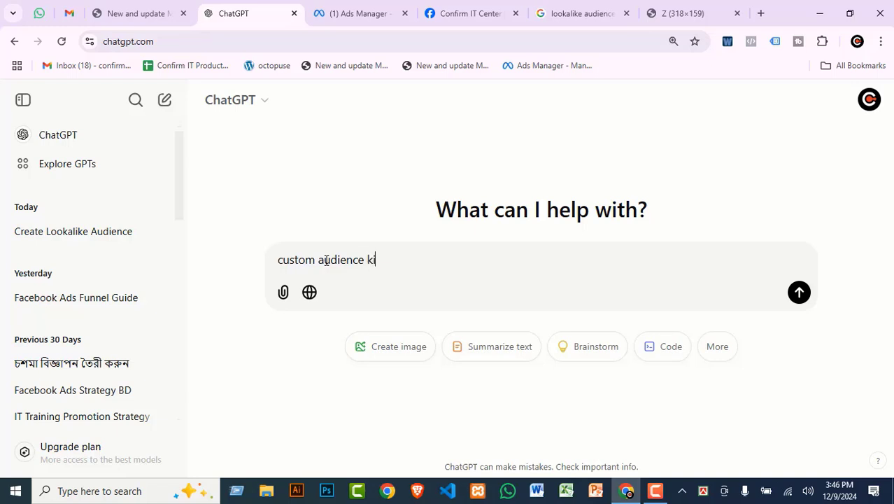
key(Return)
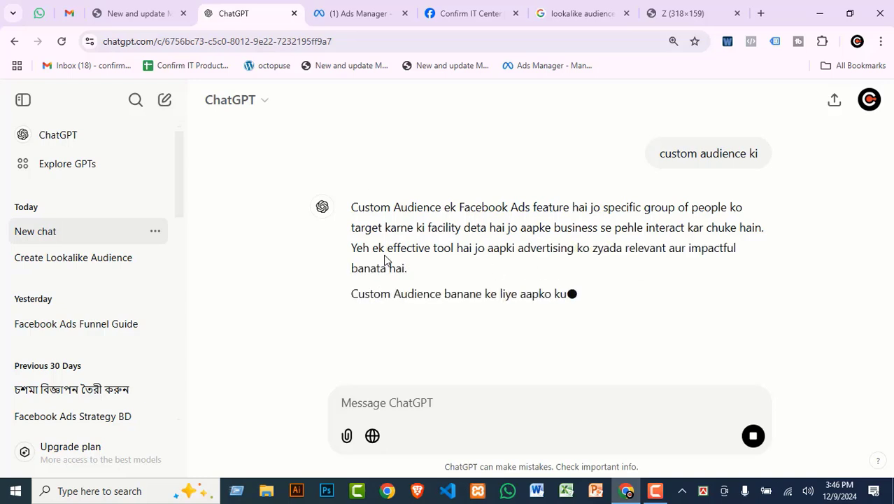
Stop the running answer and send the follow-up "write in bengli"
click(752, 433)
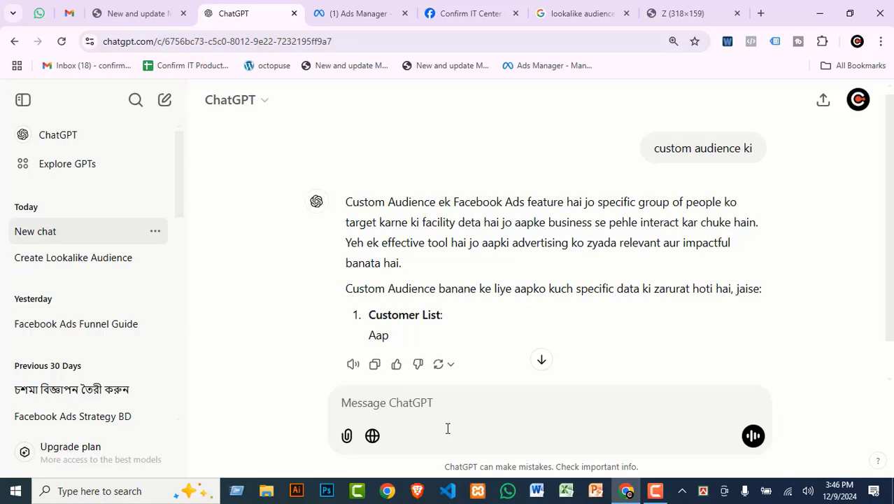
text(write in ban)
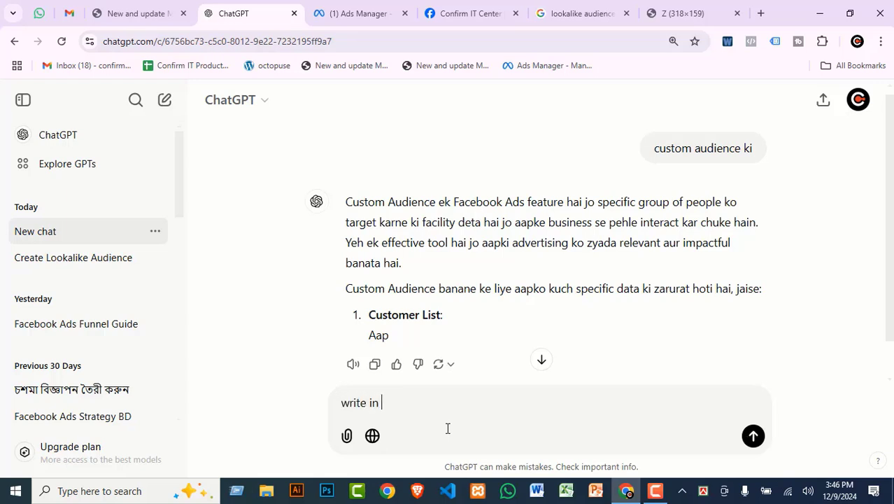
key(BackSpace)
key(BackSpace)
text(engli)
key(Return)
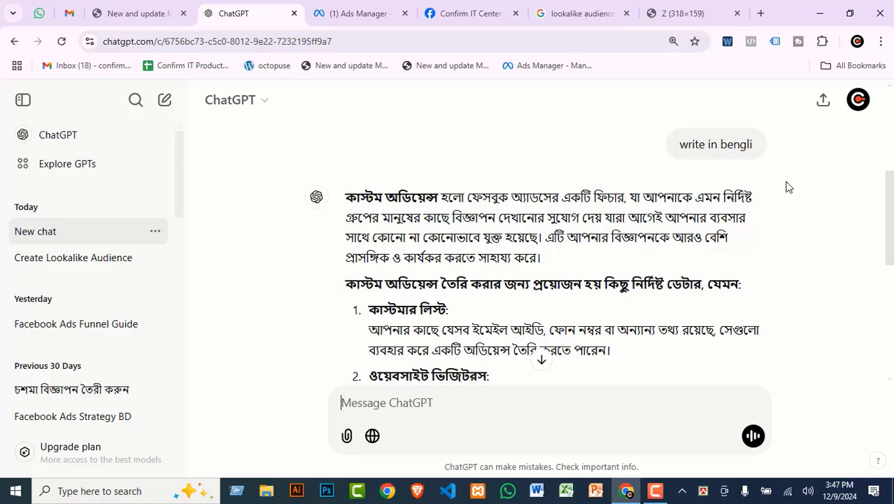
Read the Bengali explanation of custom audiences, including the data sources and the benefits of using them
scroll(788, 187, down, 5)
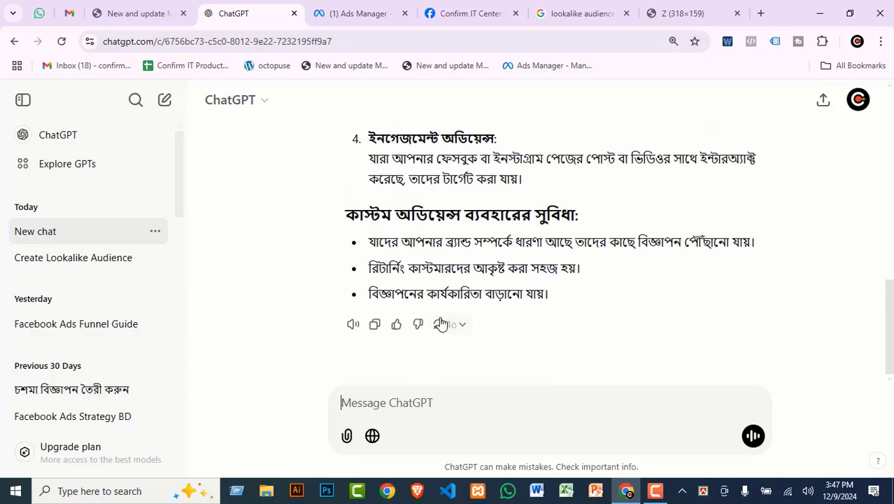
scroll(440, 324, up, 10)
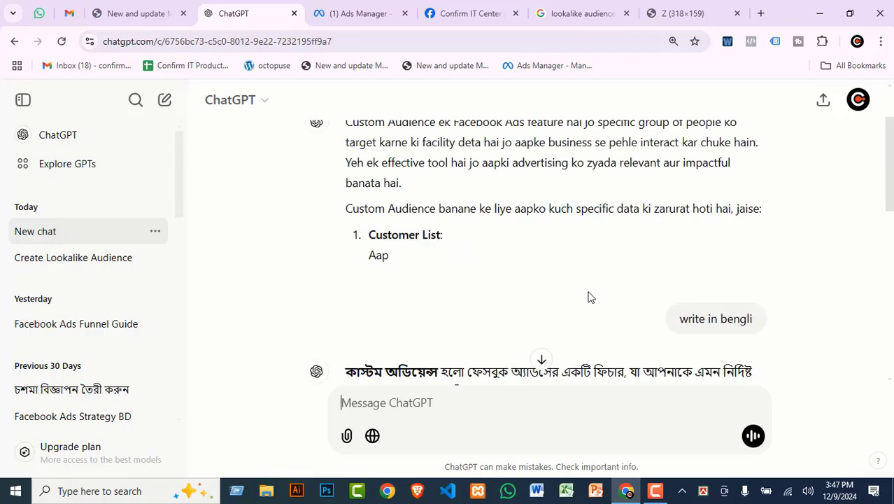
scroll(588, 298, down, 3)
drag(348, 173, 537, 343)
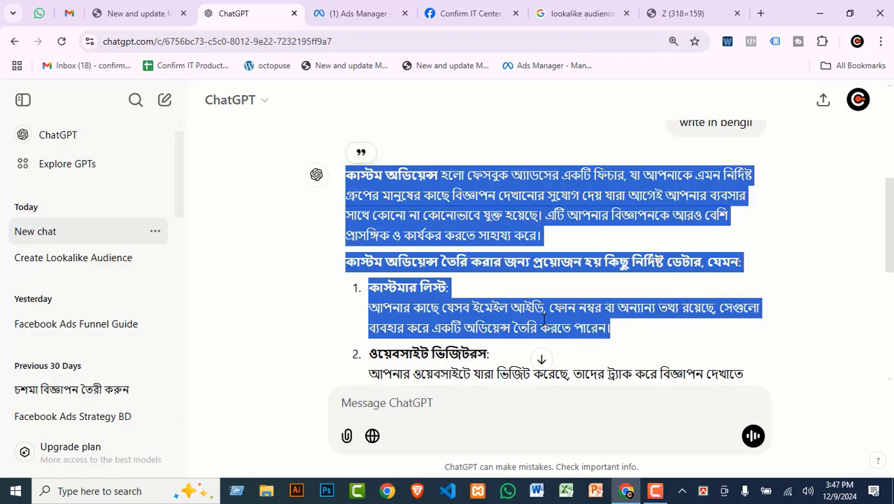
scroll(489, 259, down, 5)
scroll(521, 277, up, 7)
scroll(520, 262, down, 5)
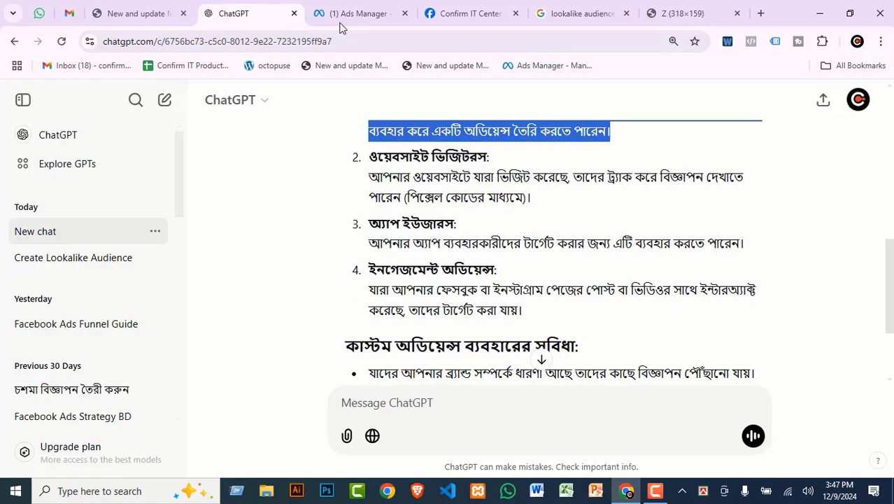
Return to Ads Manager and start a custom audience with Website as its source
click(353, 13)
click(312, 134)
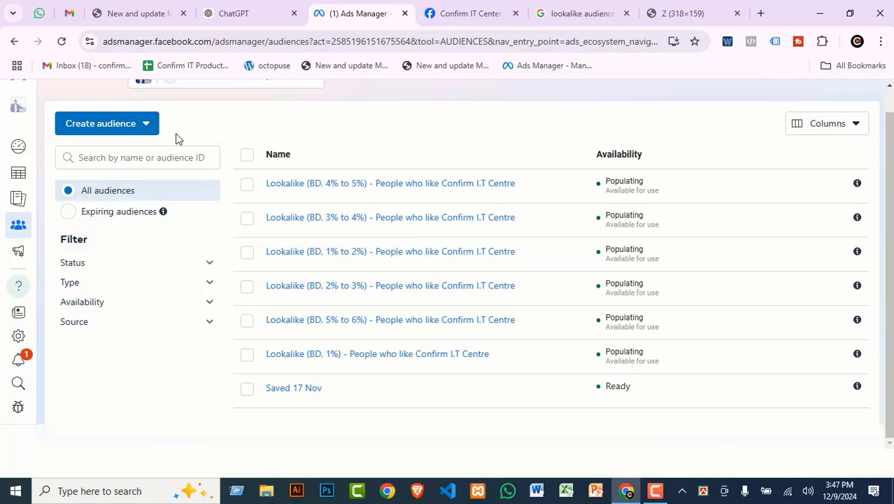
click(136, 126)
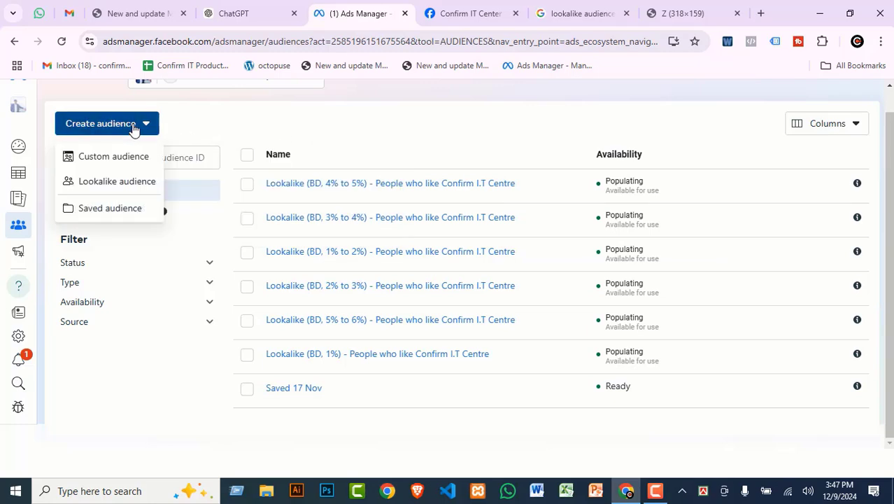
click(95, 163)
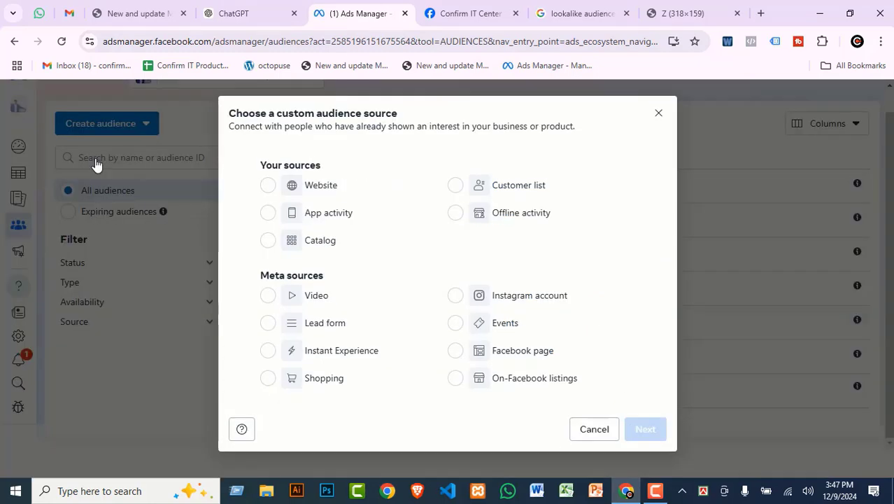
click(311, 189)
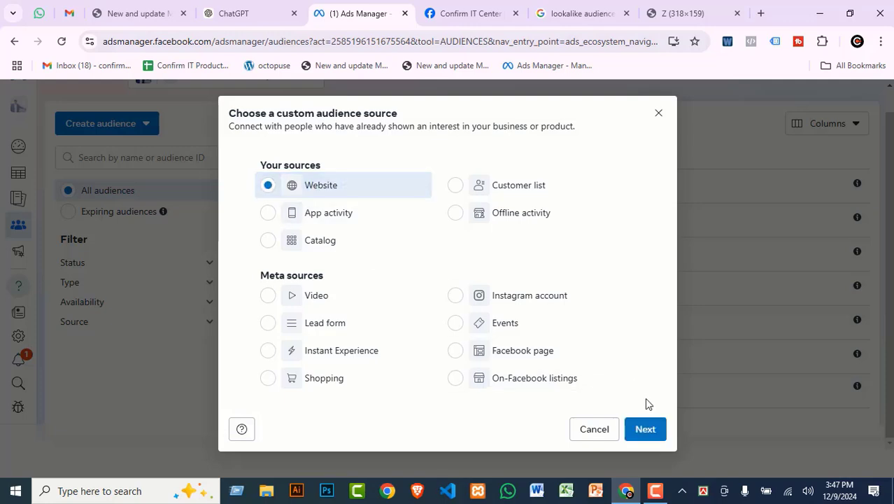
click(645, 429)
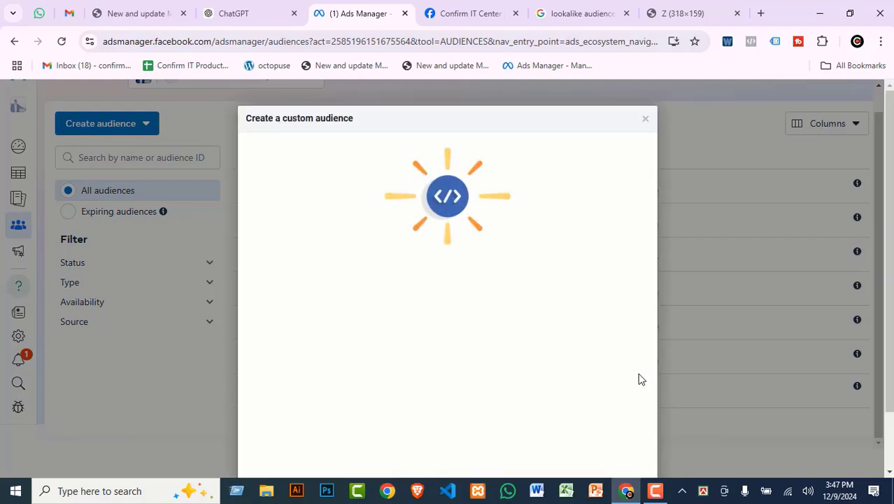
Accept the suggested pixel name, leave the optional website URL empty, and continue to the website custom audience settings
scroll(423, 325, down, 1)
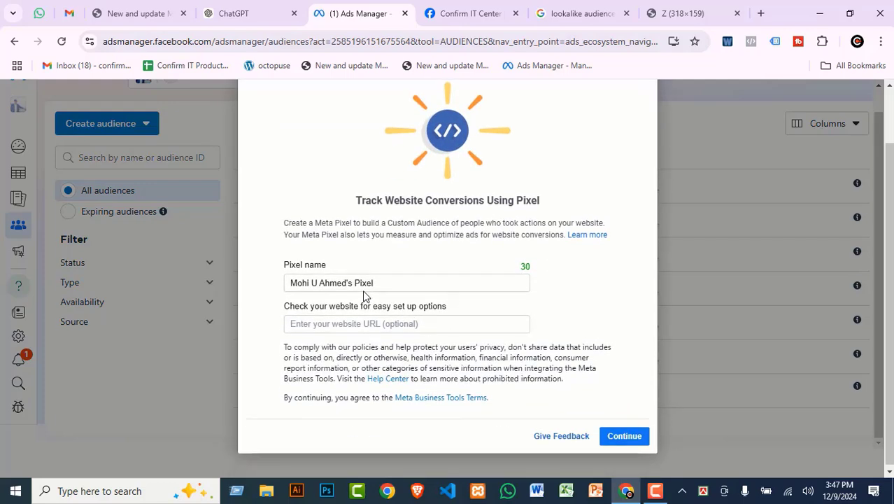
click(417, 284)
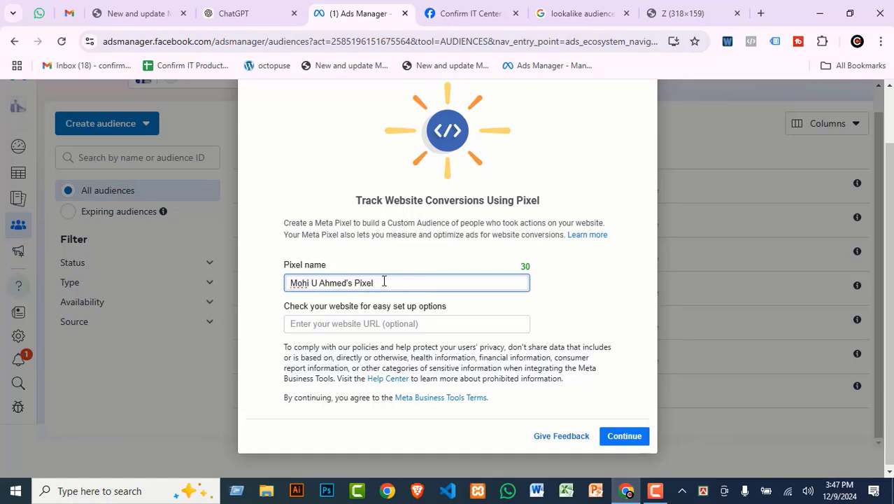
click(378, 326)
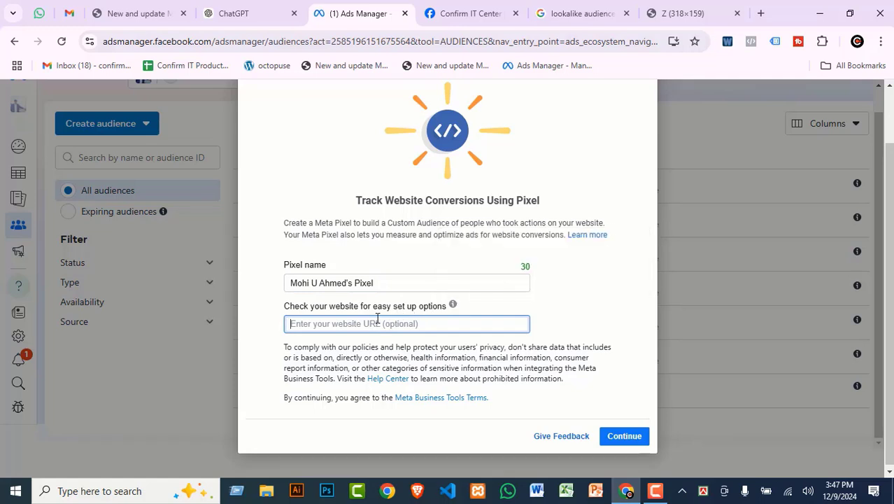
click(634, 437)
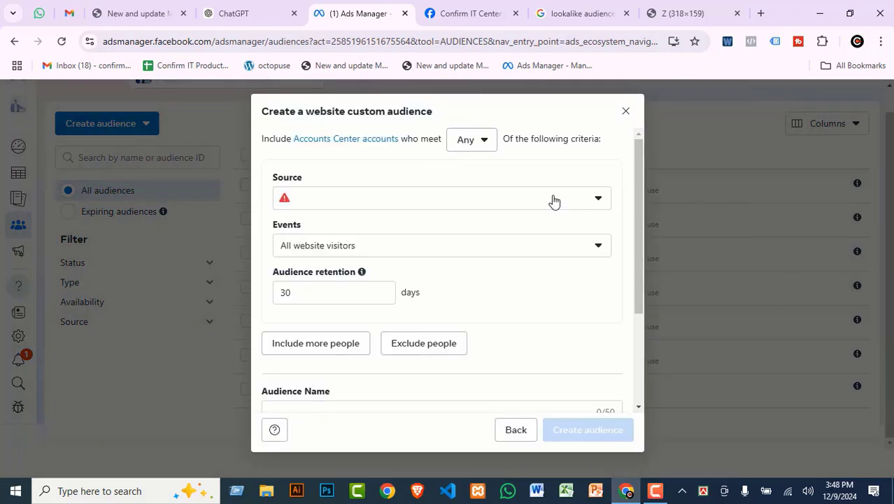
Check which sources are offered for the website custom audience
click(291, 202)
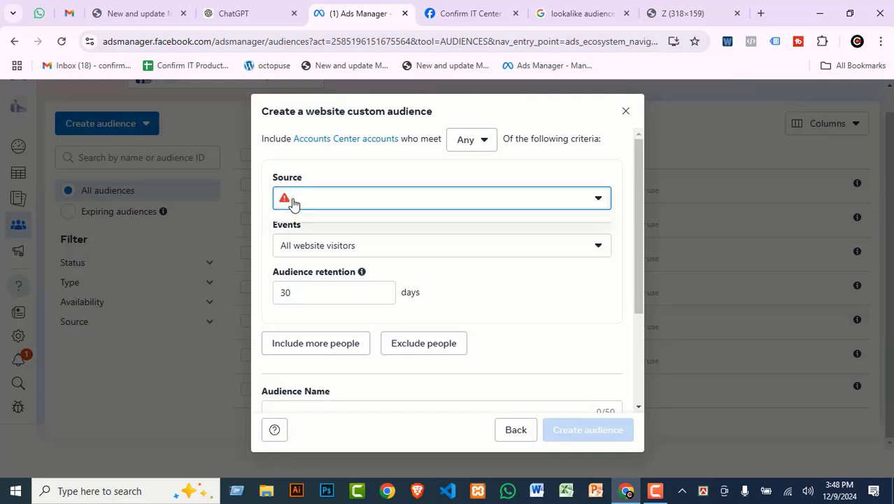
click(599, 201)
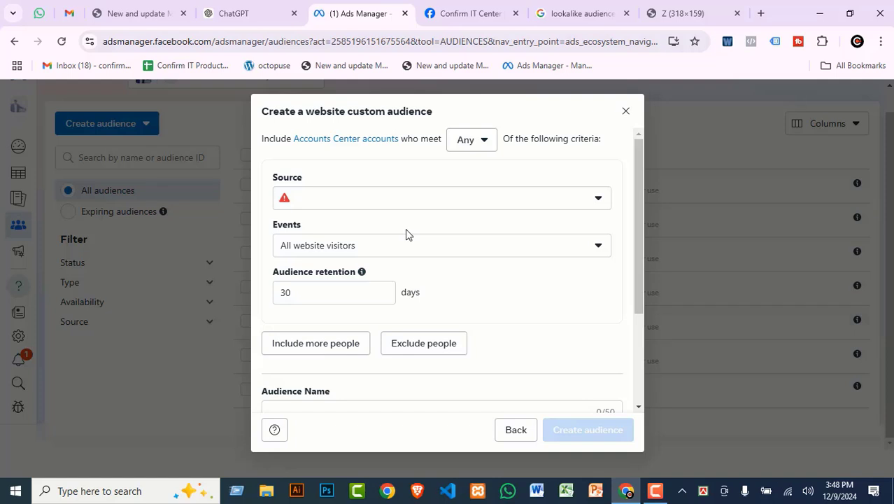
click(300, 202)
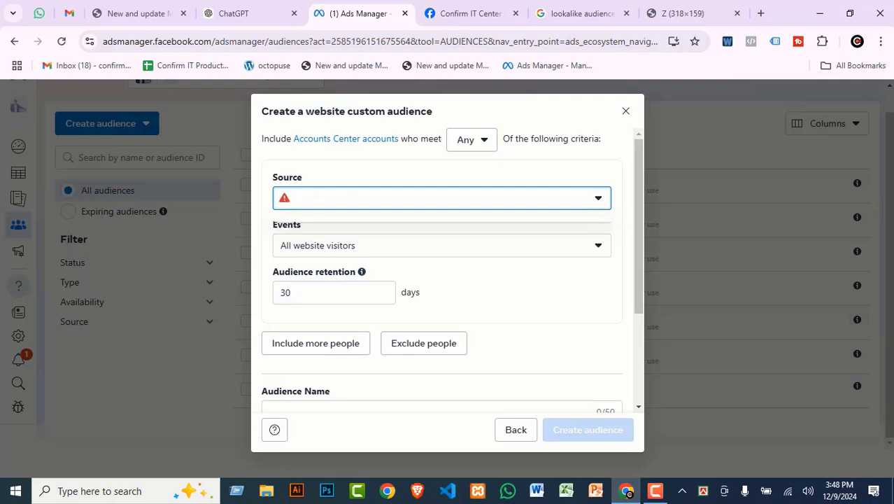
click(513, 161)
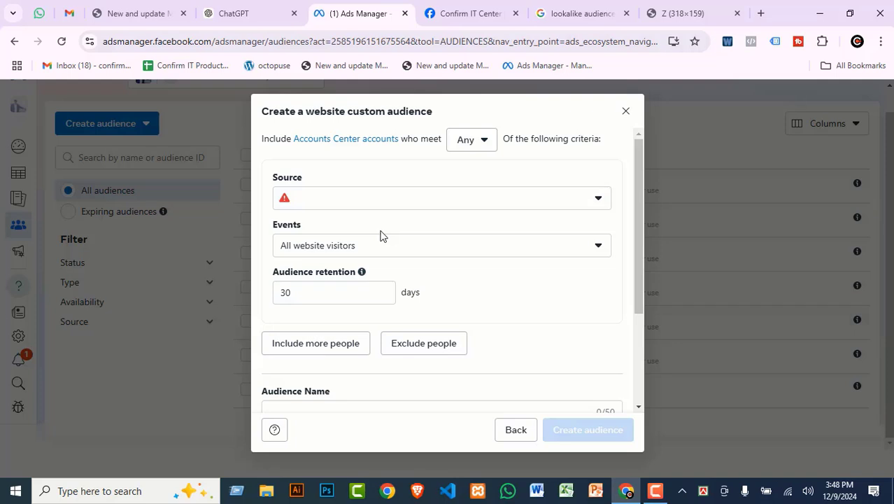
Try the event People who visited specific web pages, check its URL conditions, and restore All website visitors
click(335, 250)
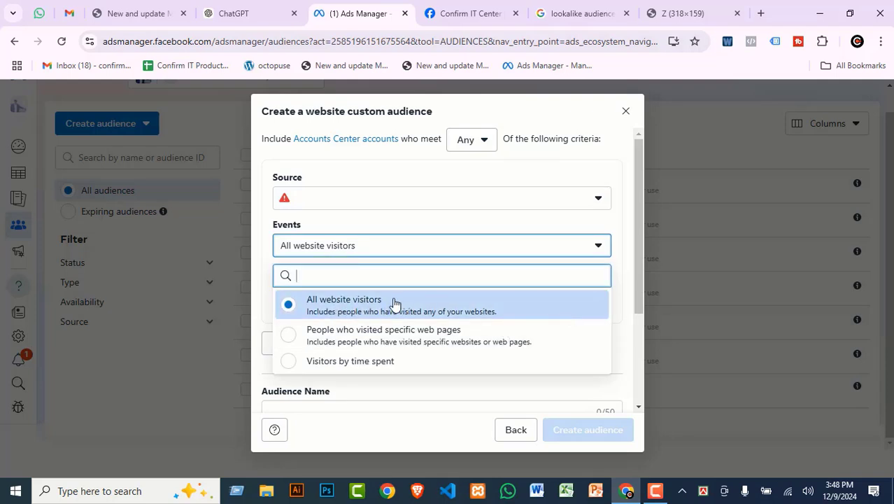
click(377, 339)
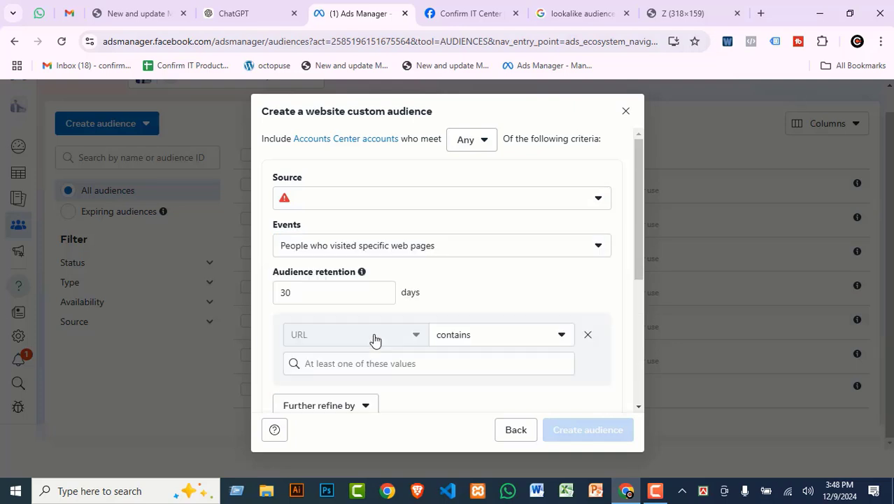
scroll(413, 301, down, 2)
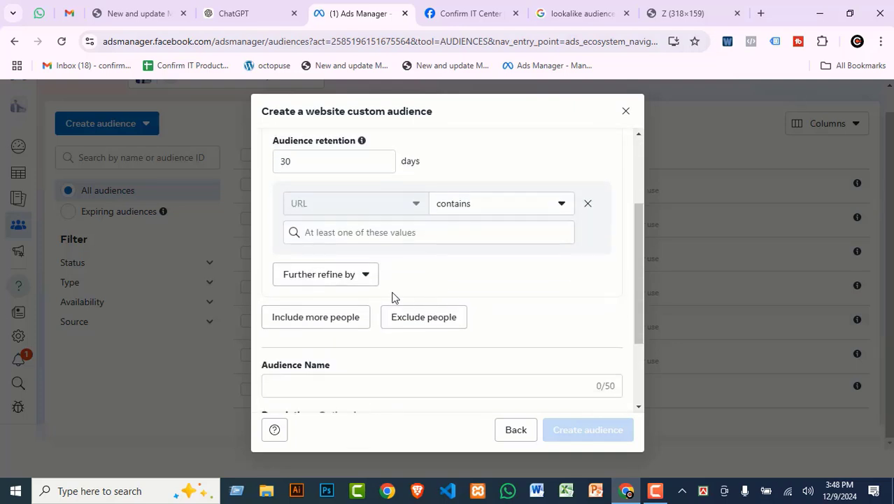
click(475, 209)
scroll(363, 231, up, 3)
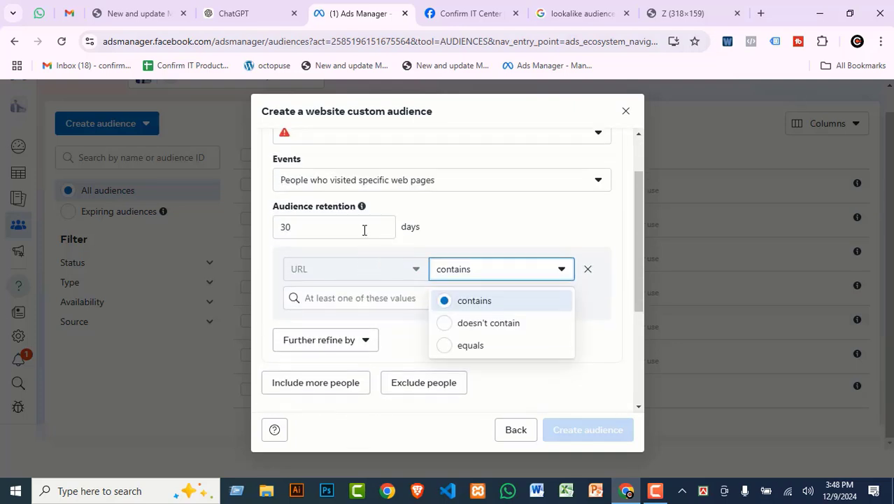
click(343, 247)
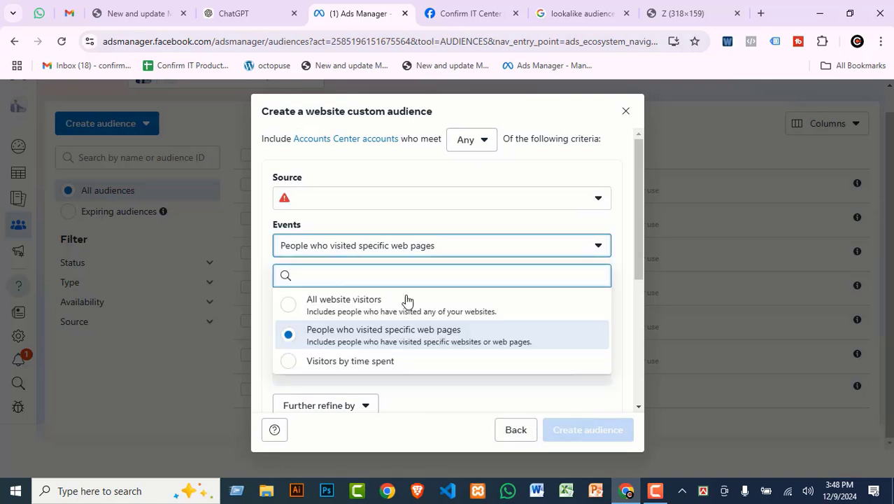
click(367, 314)
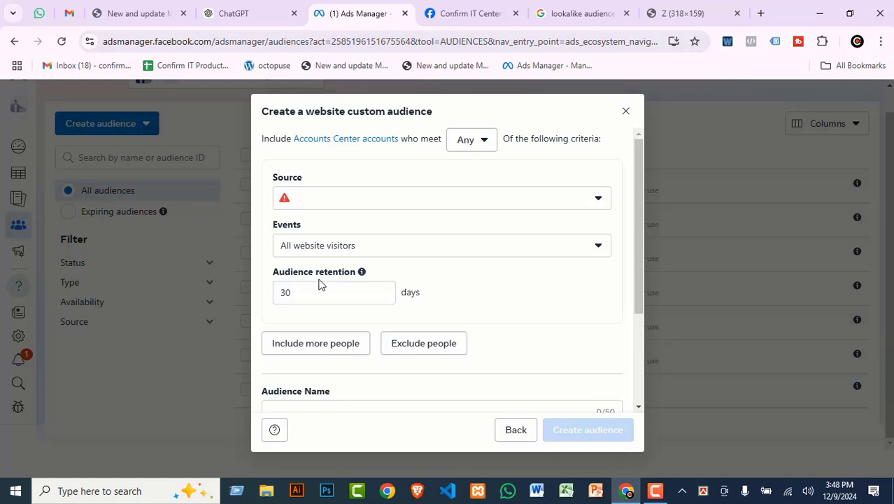
Raise the audience retention to the maximum of 180 days by entering 360
drag(306, 295, 277, 297)
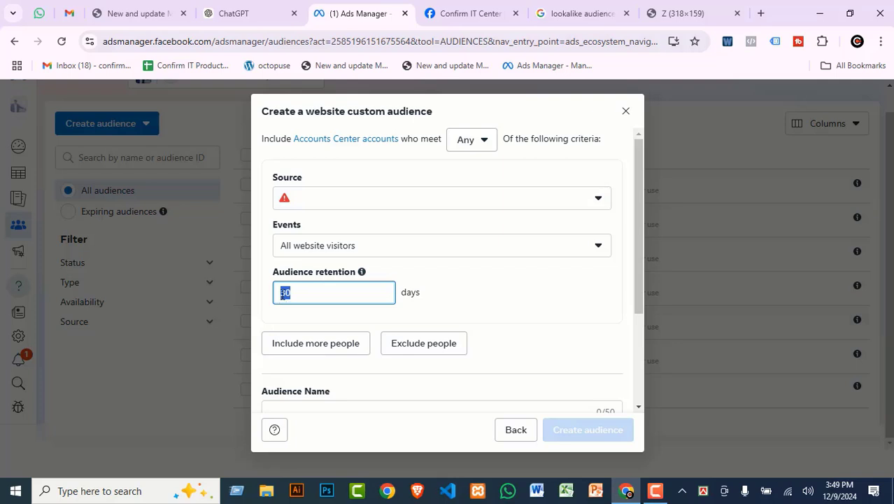
text(360)
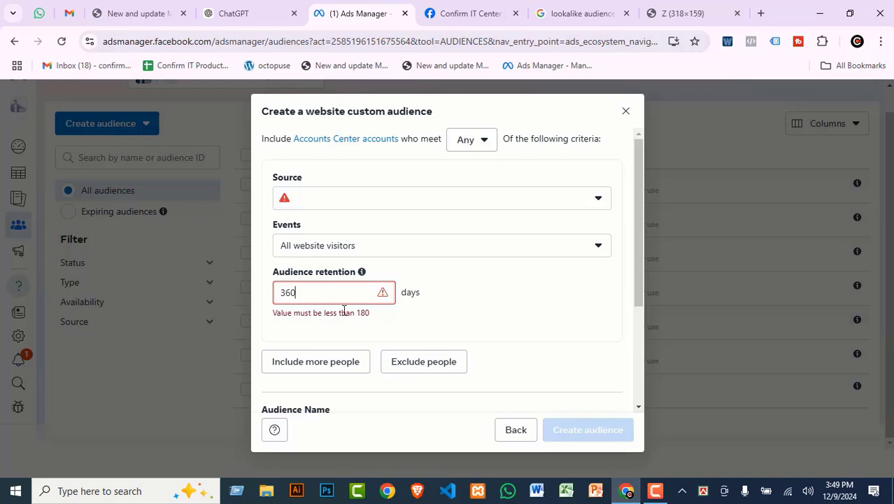
click(322, 317)
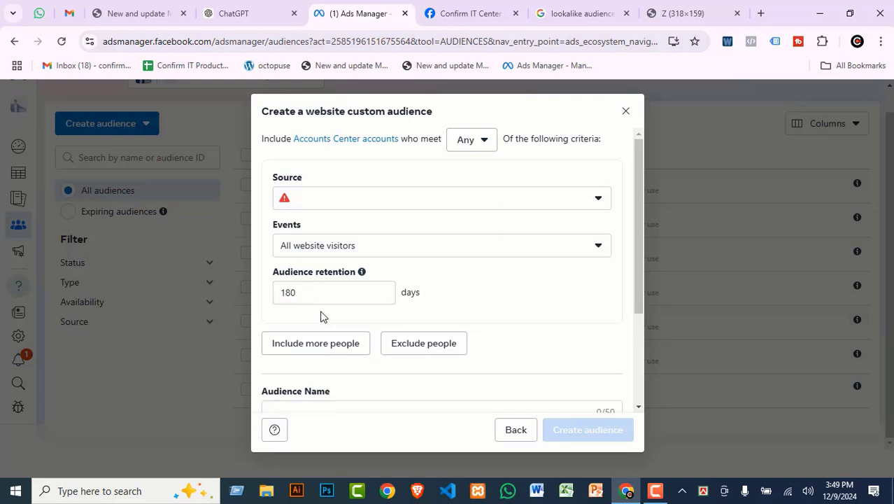
Try an audience retention of 189 days for the first criterion, and restore it to 180 days
click(321, 293)
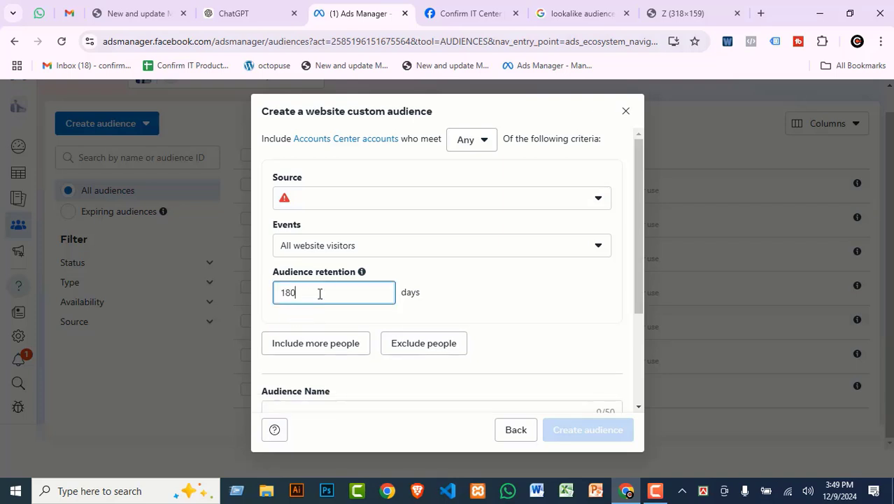
key(BackSpace)
text(0)
text(9)
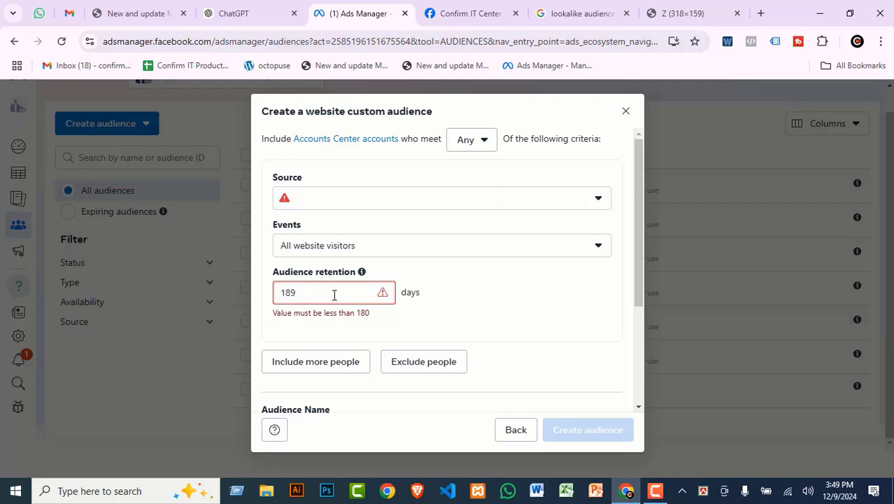
key(BackSpace)
text(0)
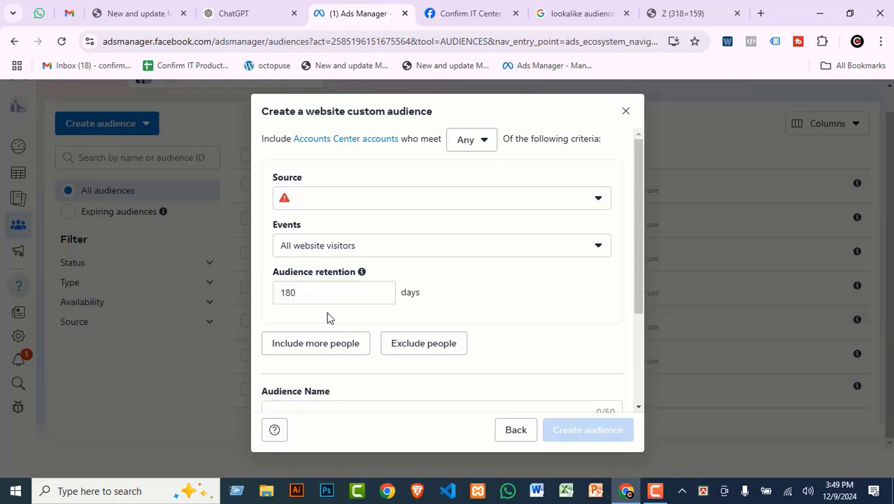
Include more people through a second criterion and set its event to Visitors by time spent
scroll(347, 343, down, 1)
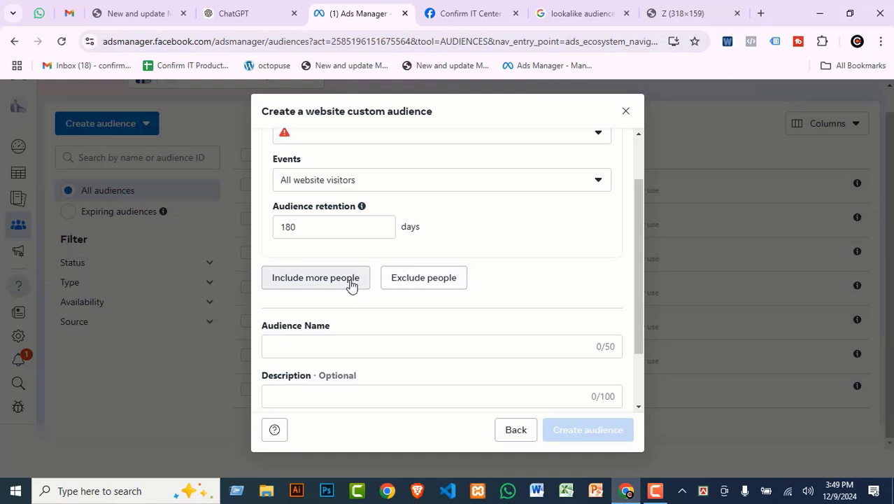
click(312, 284)
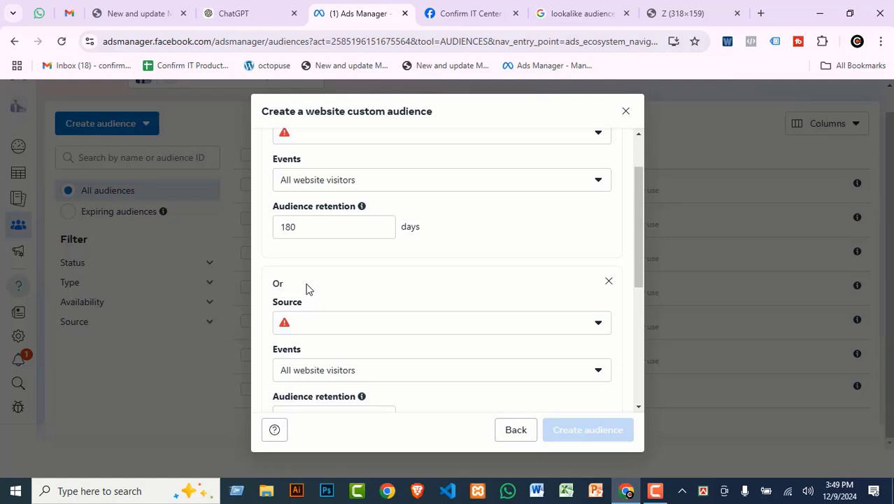
scroll(428, 305, up, 1)
scroll(429, 304, down, 2)
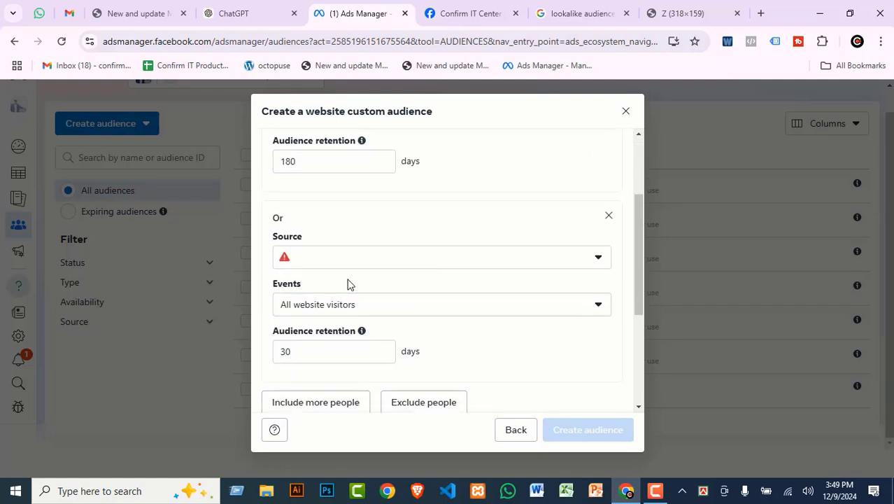
click(378, 261)
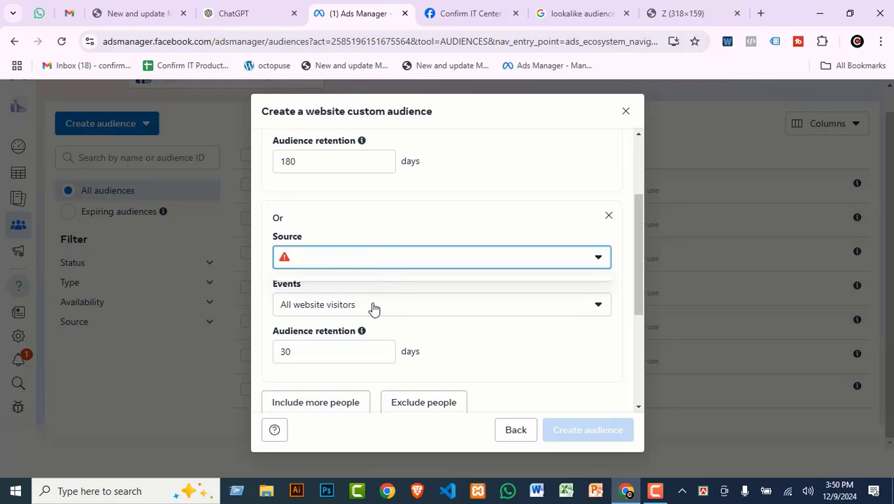
click(294, 303)
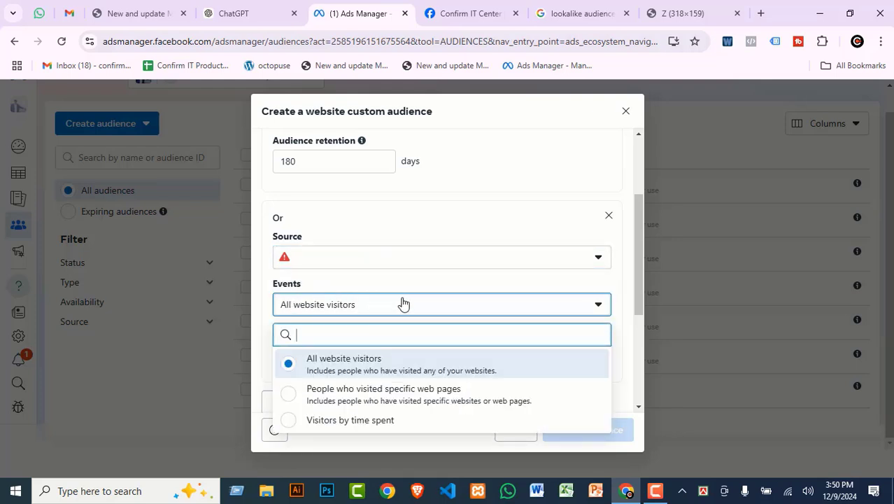
scroll(412, 305, down, 1)
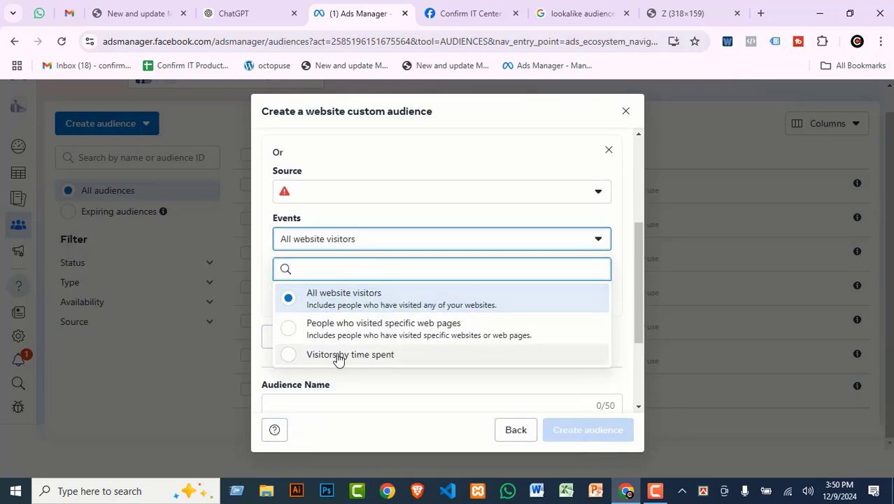
click(381, 360)
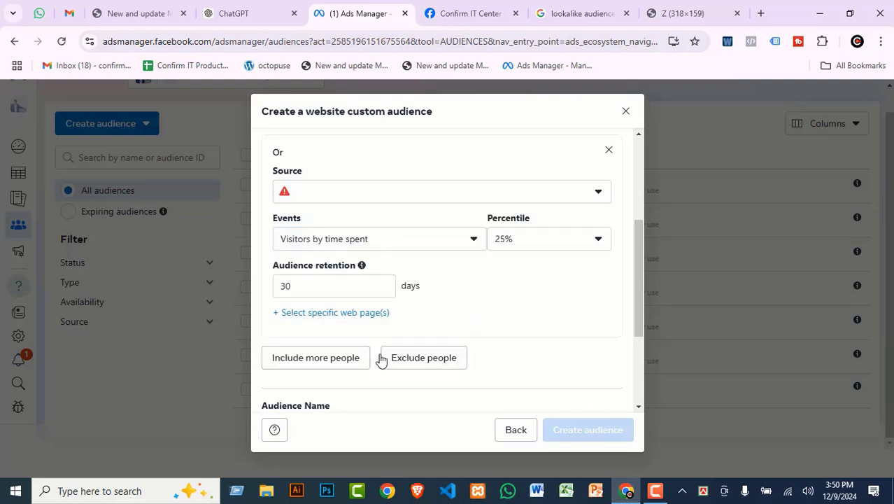
Check the percentile choices for the time-spent criterion, try 10%, and restore 25%
click(531, 241)
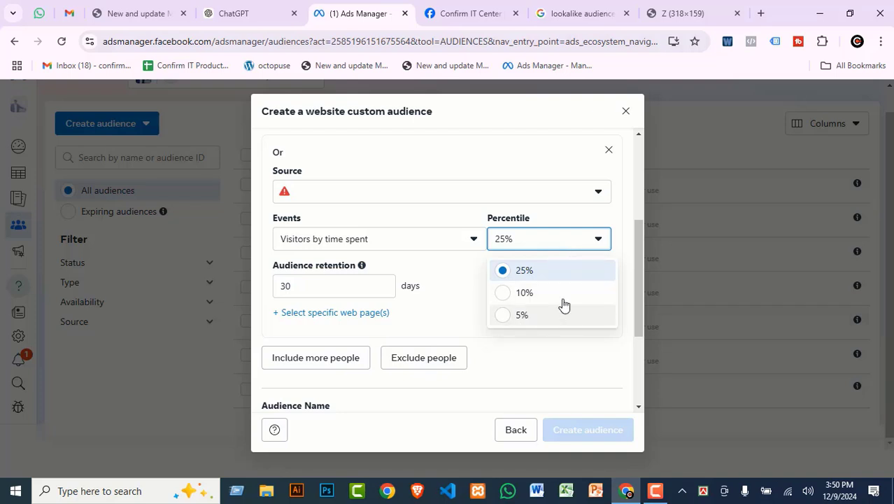
scroll(367, 248, up, 1)
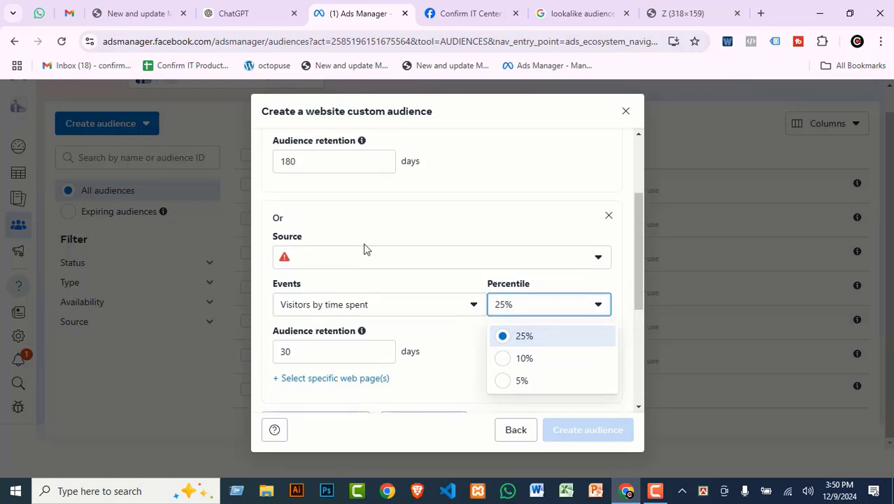
scroll(360, 250, up, 1)
scroll(350, 251, down, 2)
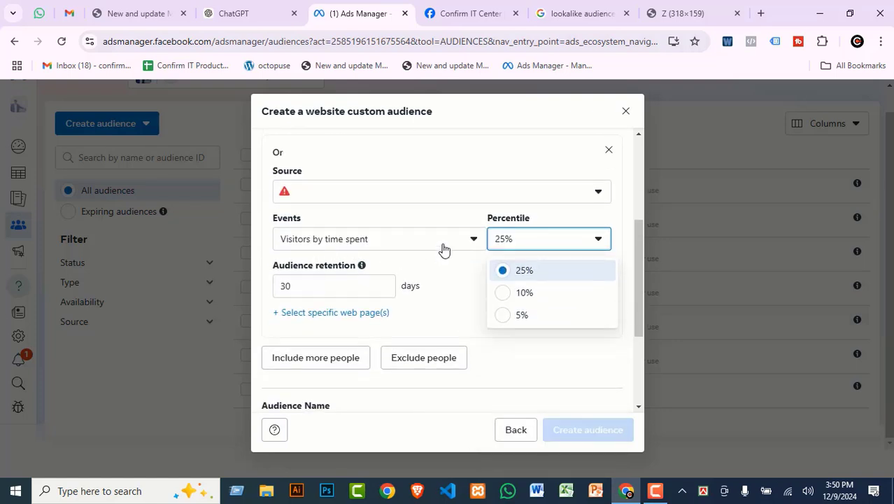
click(419, 226)
scroll(410, 242, up, 3)
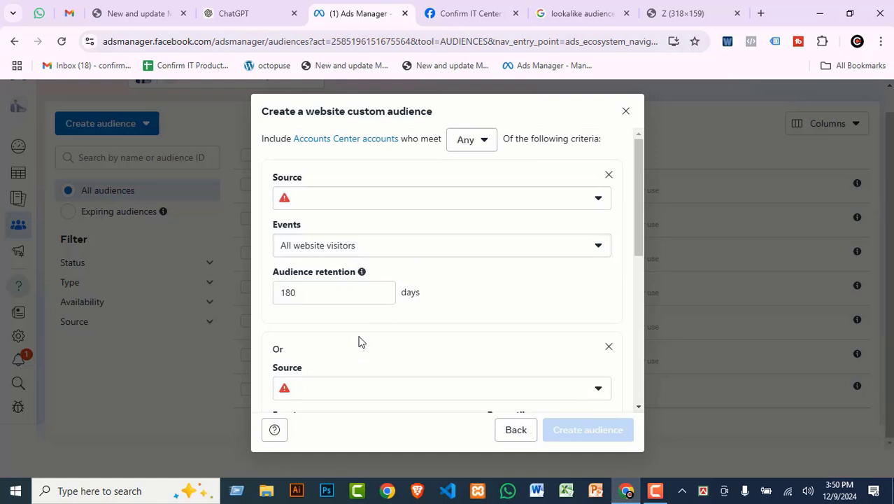
scroll(358, 341, down, 2)
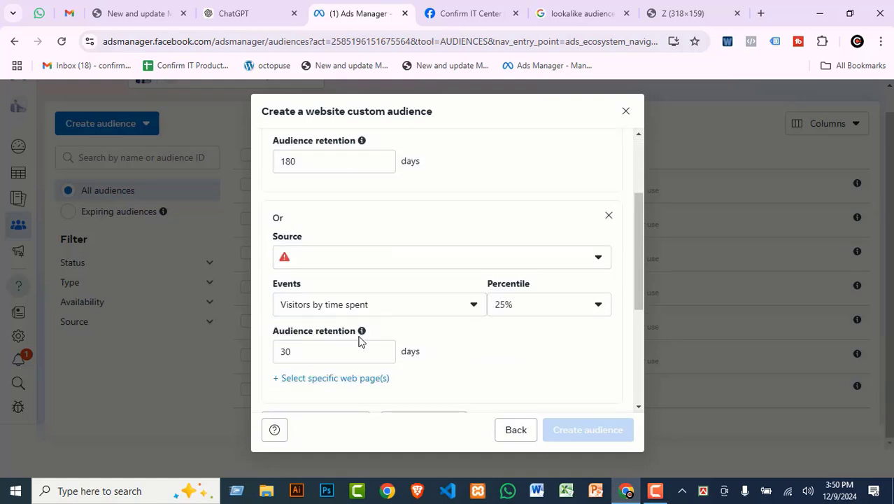
click(527, 305)
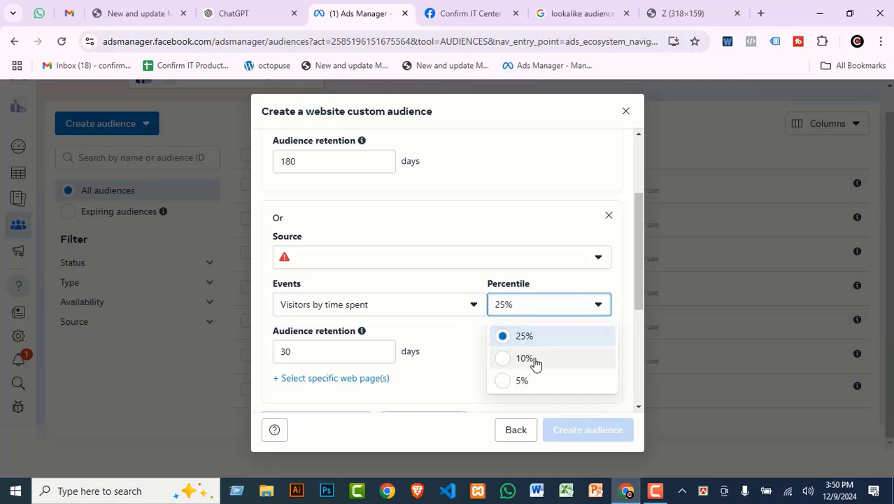
click(535, 359)
click(535, 309)
click(540, 336)
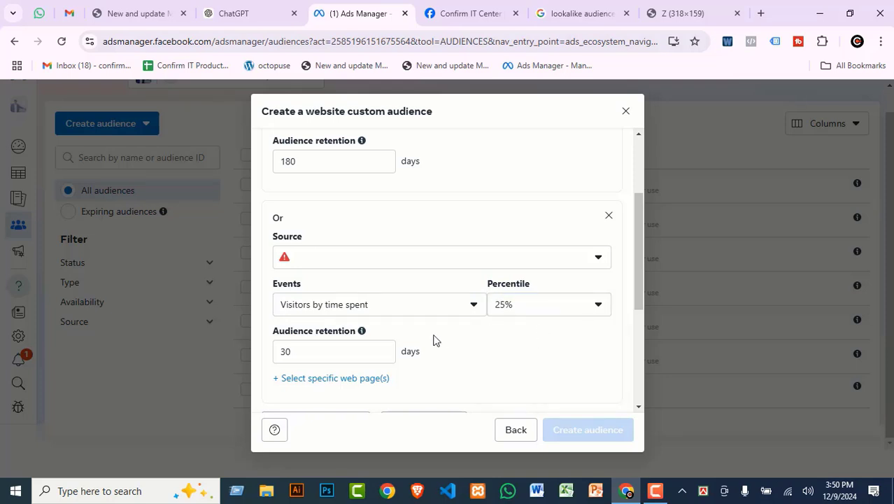
Set the audience retention of the Visitors by time spent criterion to 180 days
double_click(314, 358)
text(1)
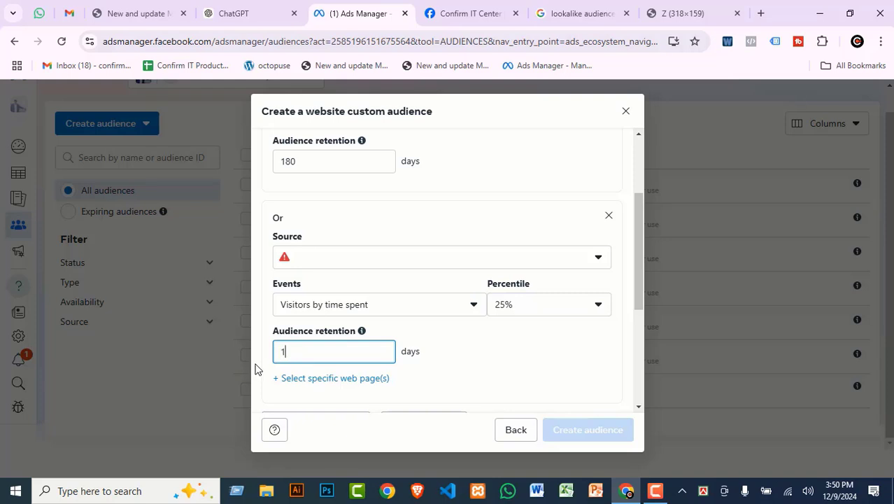
text(80)
click(515, 355)
Add an exclusion for All website visitors with an audience retention of 5 days
scroll(516, 356, down, 2)
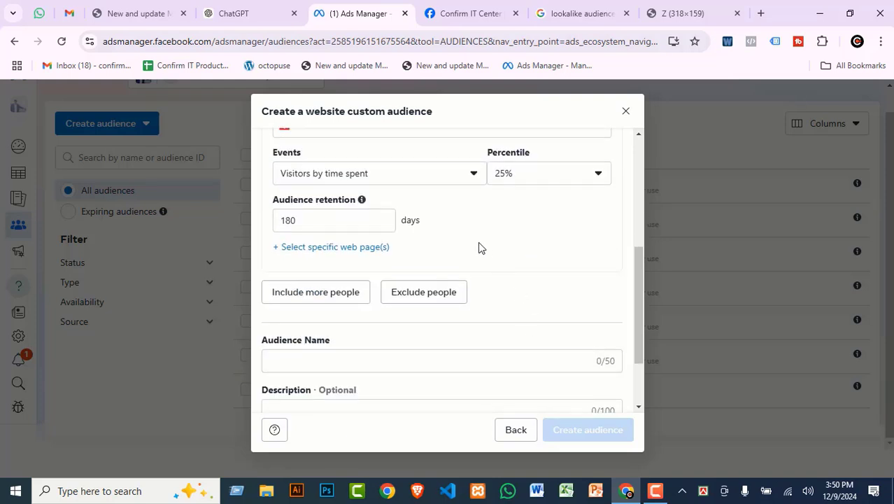
click(421, 294)
scroll(413, 297, down, 1)
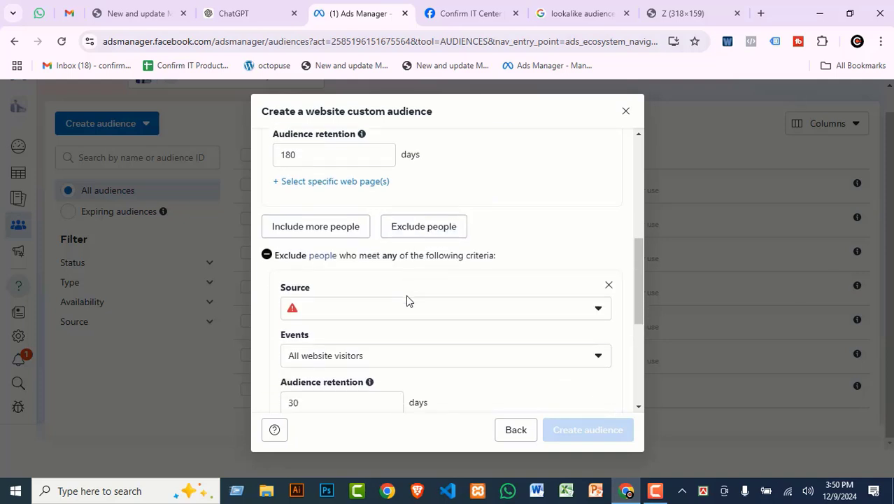
scroll(387, 331, down, 1)
click(340, 298)
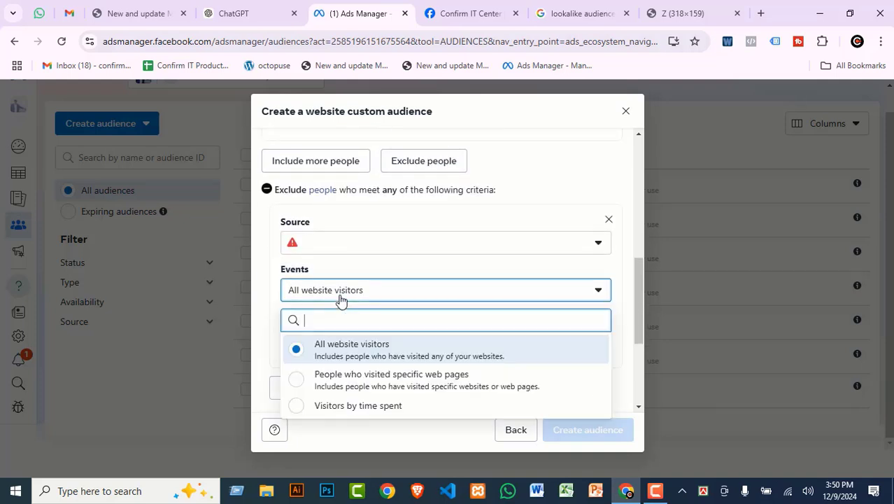
click(365, 292)
click(323, 336)
drag(323, 336, 250, 343)
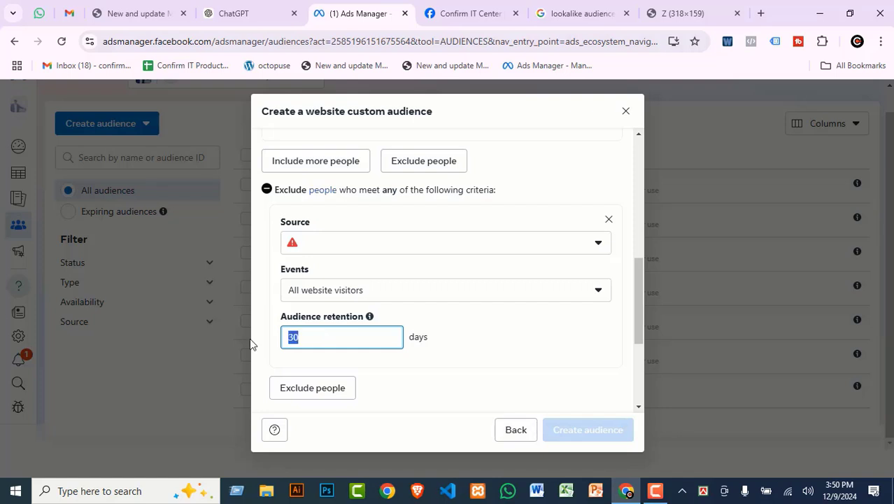
text(5)
click(526, 339)
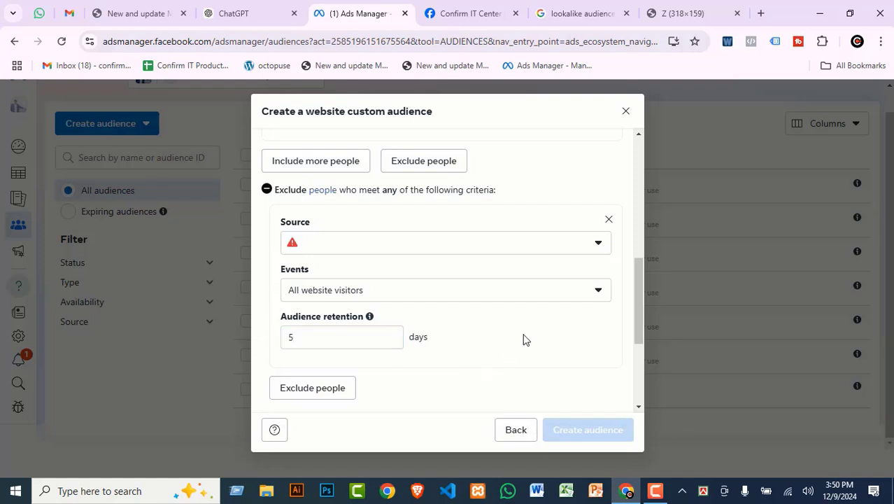
Name the audience "last 180 days audience", create it, and return to the full audience list
scroll(509, 343, down, 3)
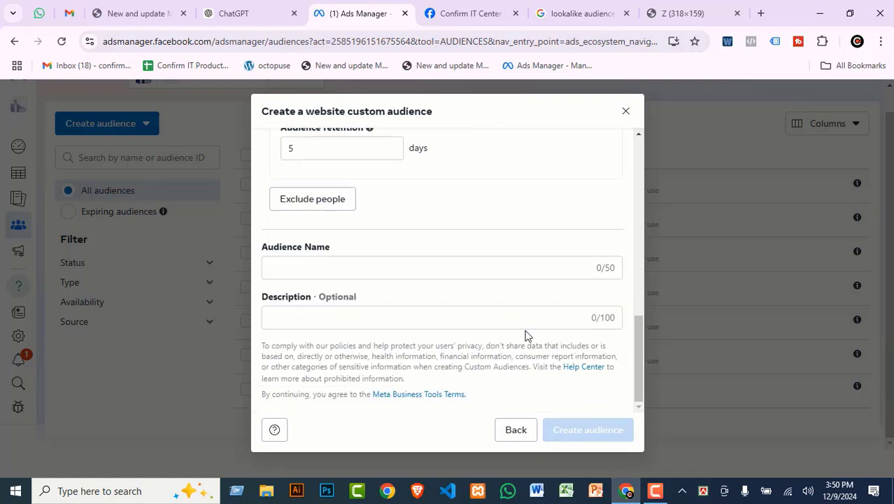
scroll(437, 216, up, 2)
scroll(433, 220, down, 1)
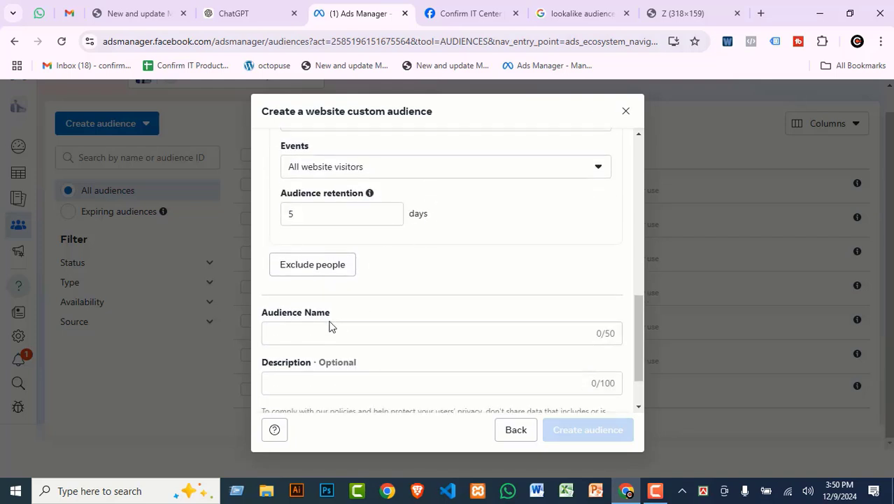
click(308, 330)
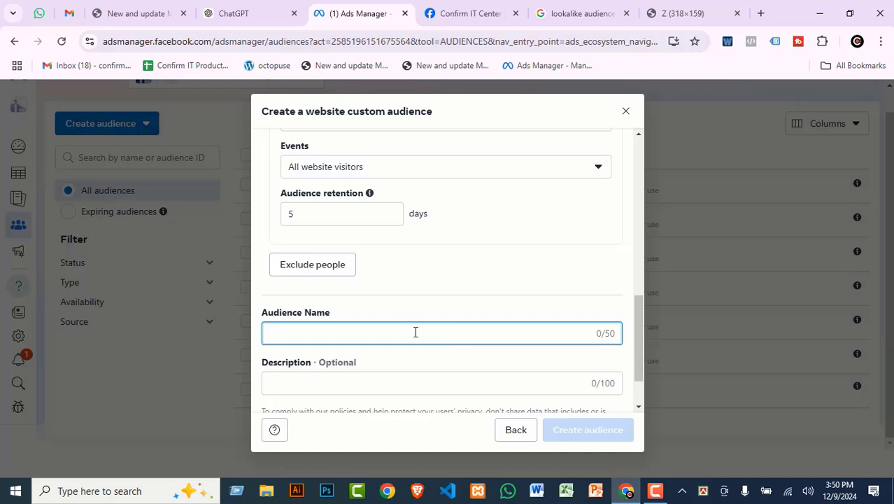
text(last)
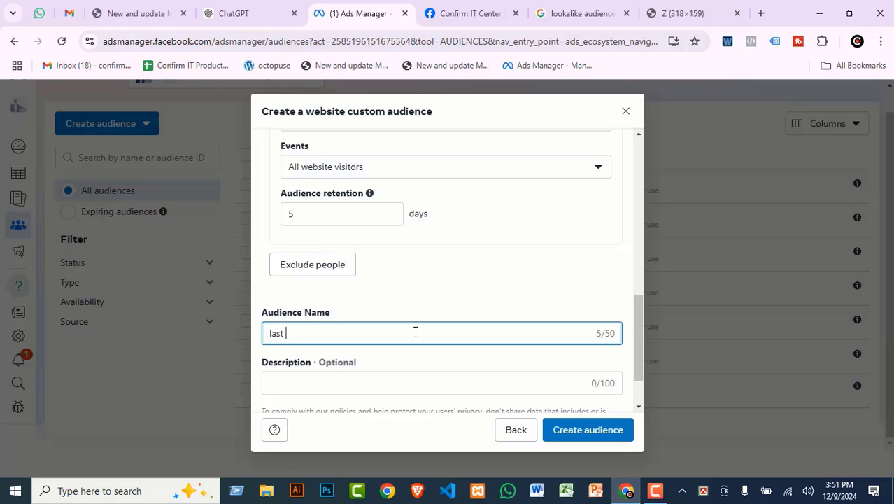
text( 180 days audience)
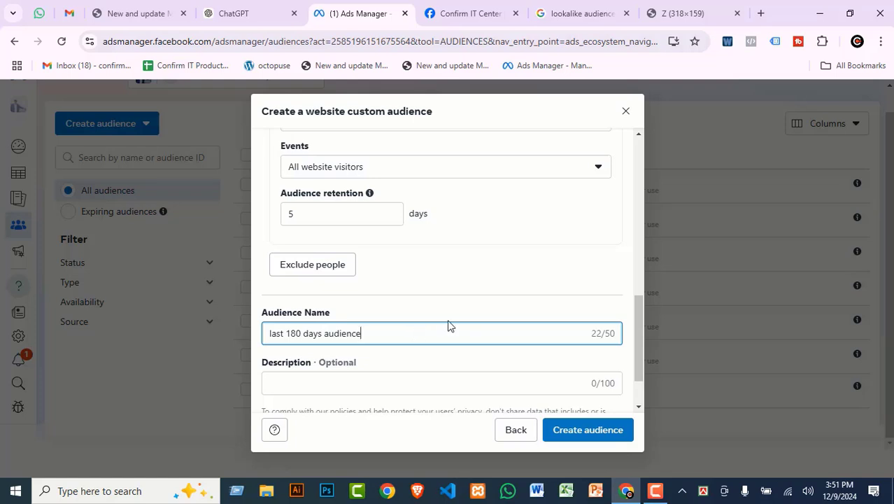
scroll(448, 326, down, 1)
click(573, 438)
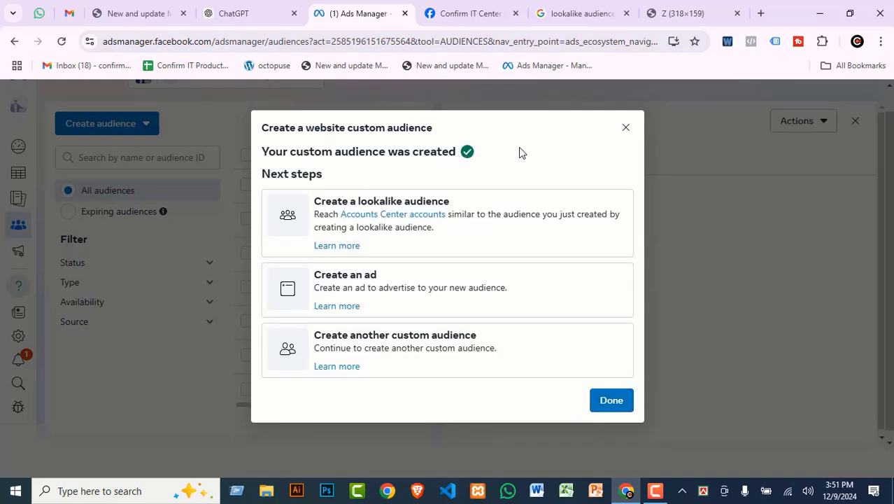
click(612, 408)
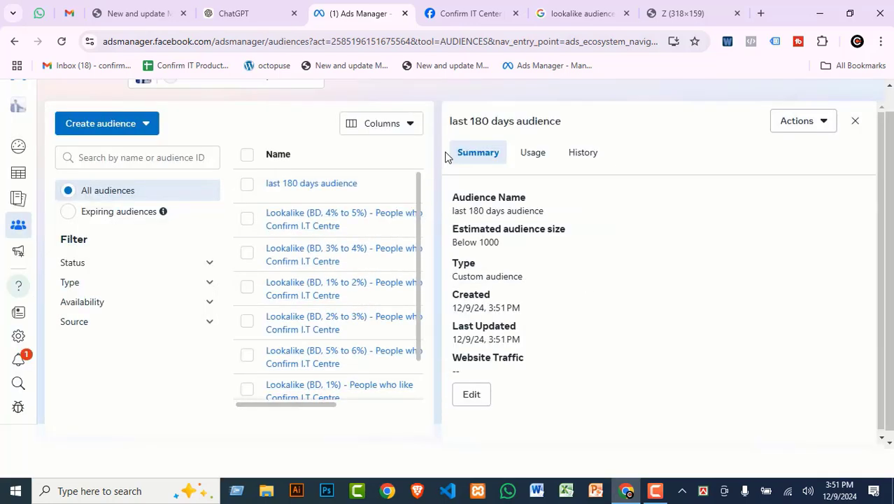
click(854, 121)
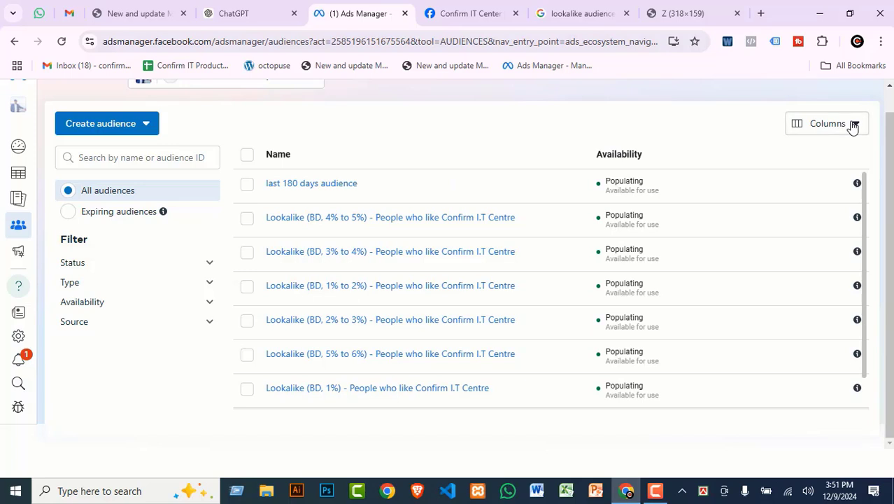
Start a new custom audience and choose Video as its source
scroll(121, 294, up, 1)
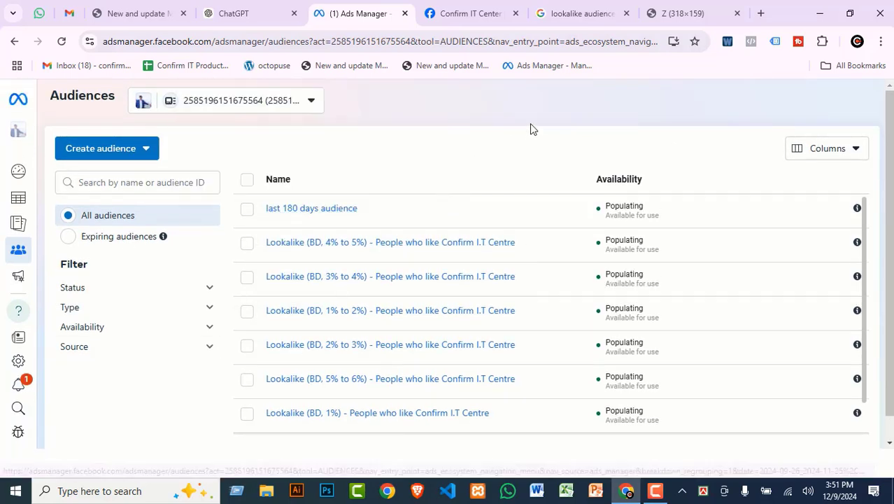
click(143, 156)
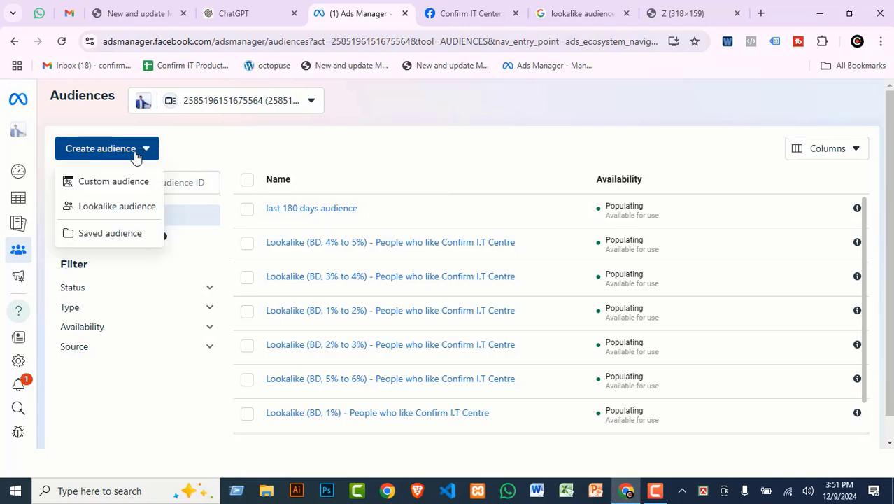
click(101, 183)
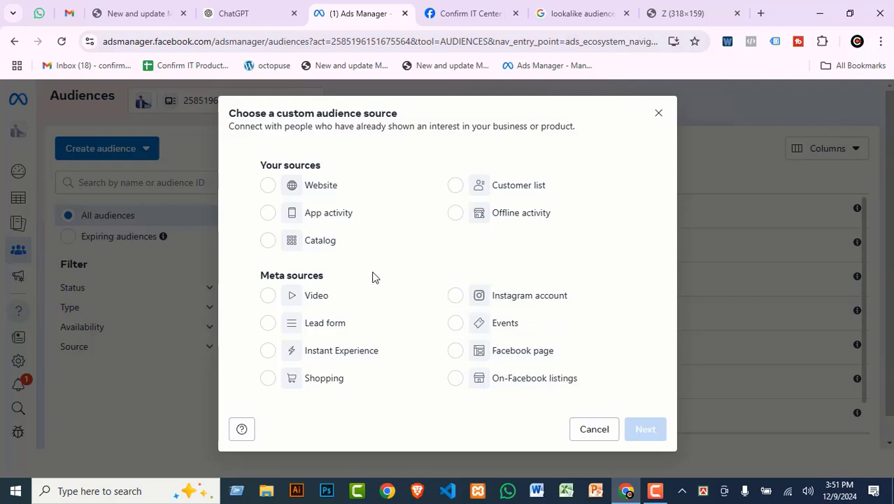
click(267, 297)
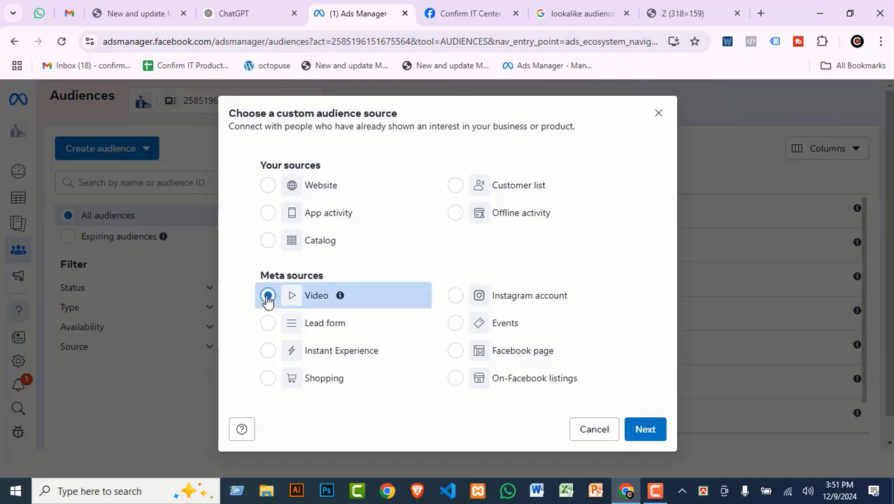
click(646, 430)
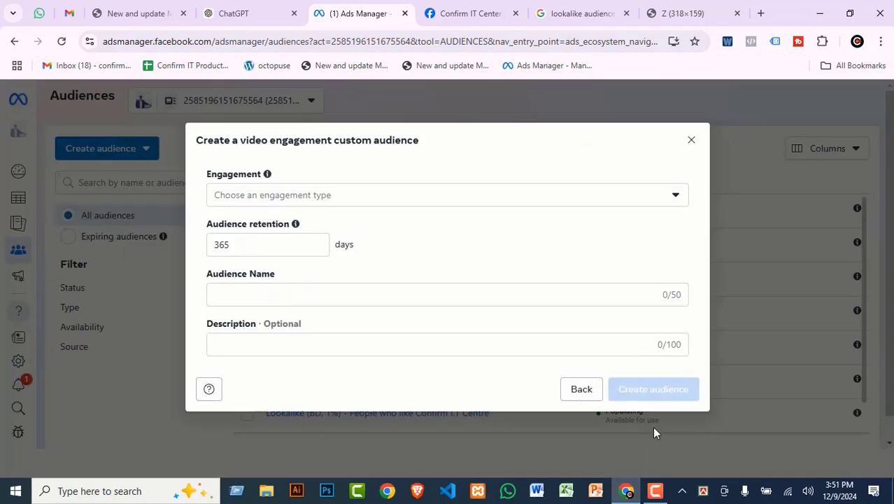
Select the engagement types for viewing at least 3 seconds, 10 seconds, 15 seconds (ThruPlay) and 25% of the video
click(340, 198)
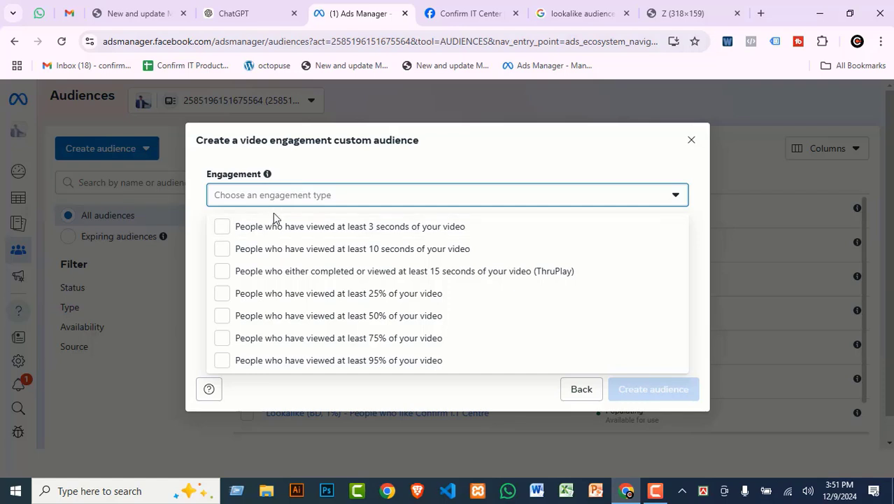
click(244, 229)
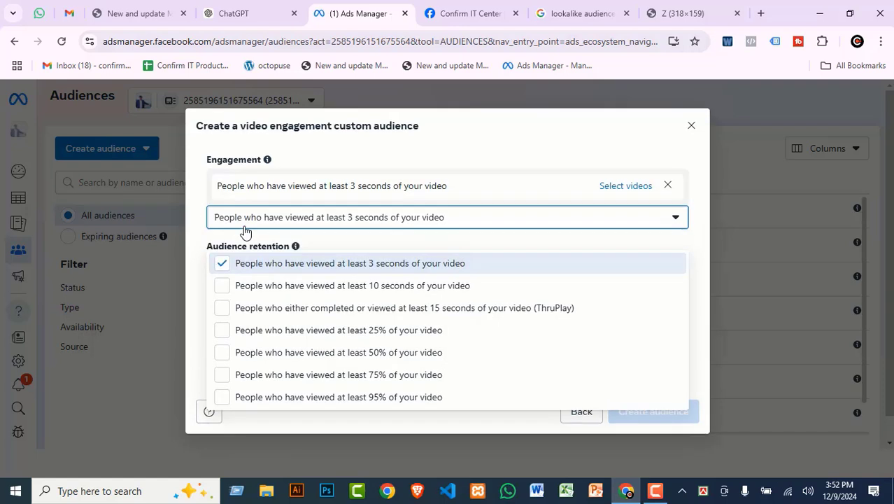
click(224, 287)
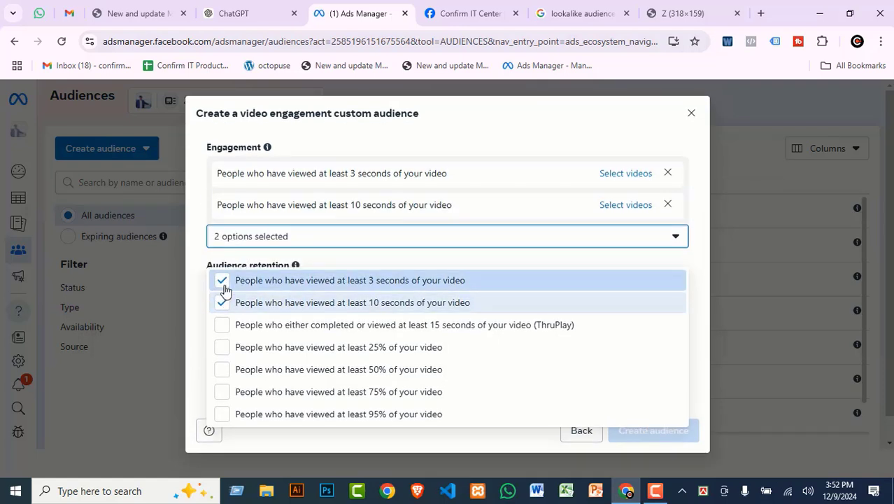
click(223, 326)
click(221, 366)
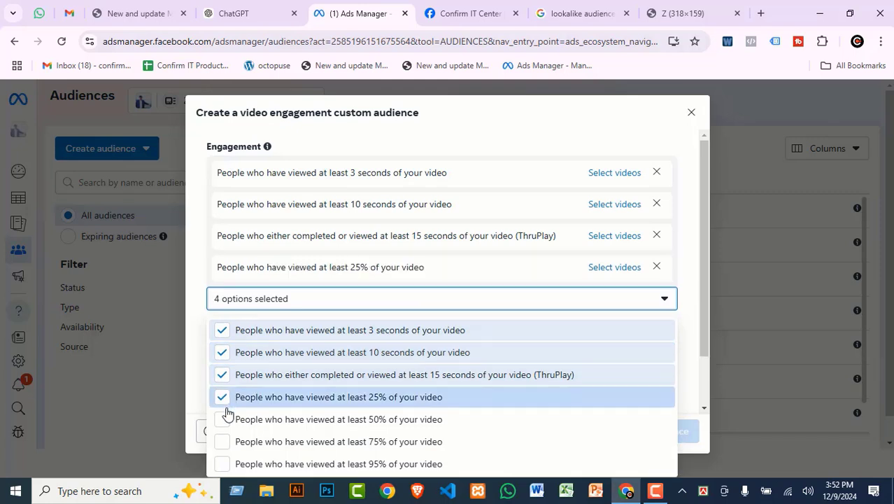
Clear the selected engagement types and choose only people who have viewed at least 25% of the video
click(220, 374)
click(224, 364)
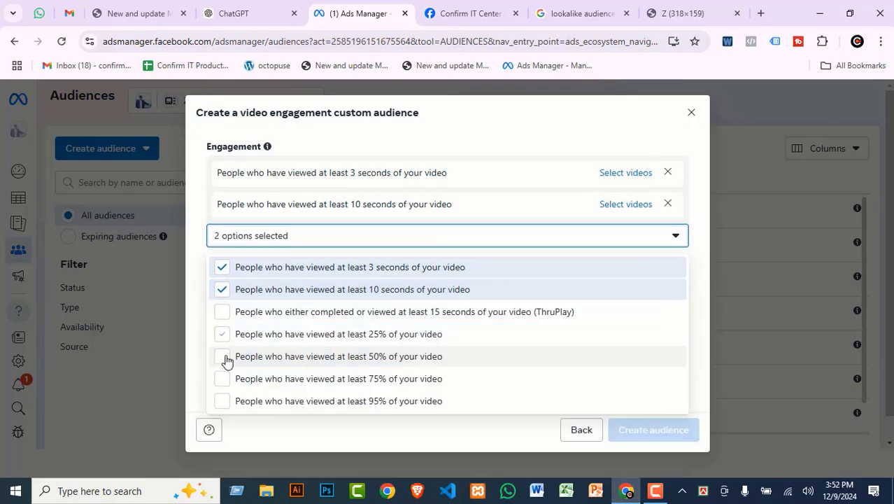
click(222, 294)
click(223, 236)
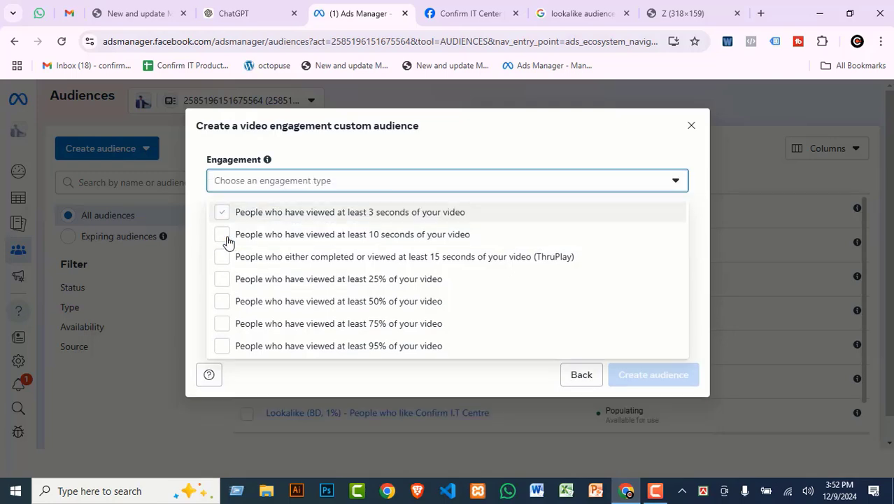
click(221, 281)
click(700, 270)
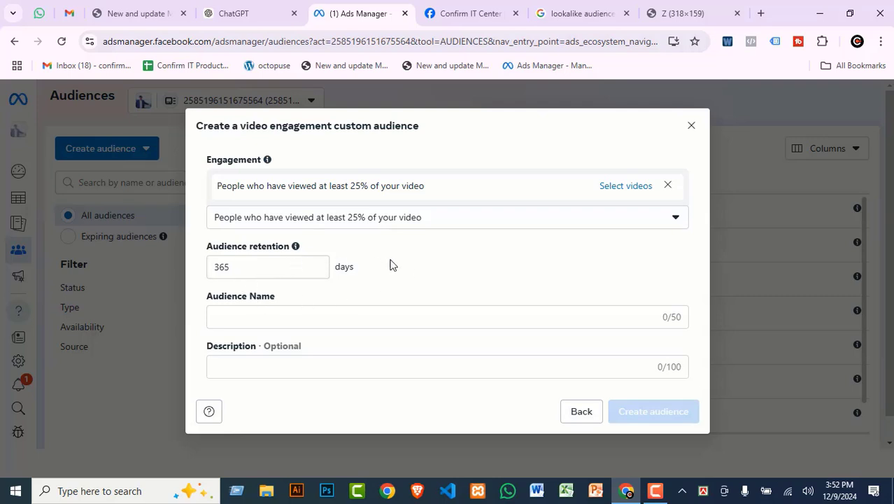
Name the video engagement audience "25% view views"
click(269, 313)
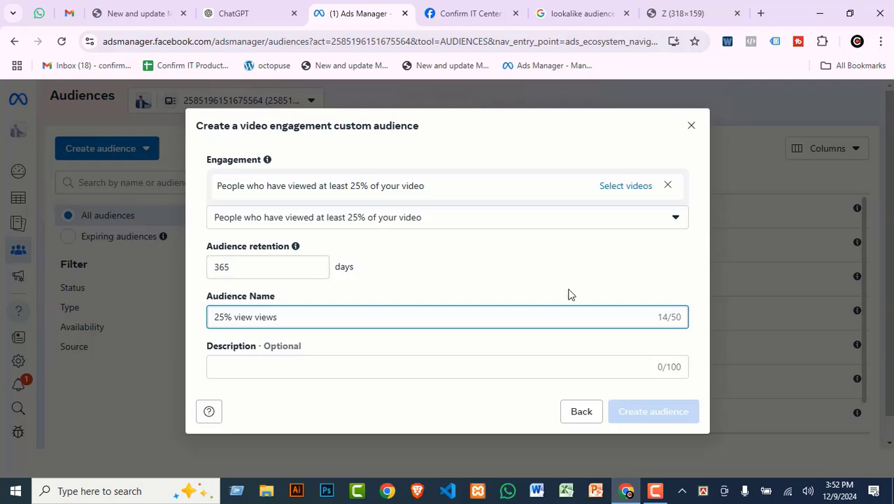
click(499, 267)
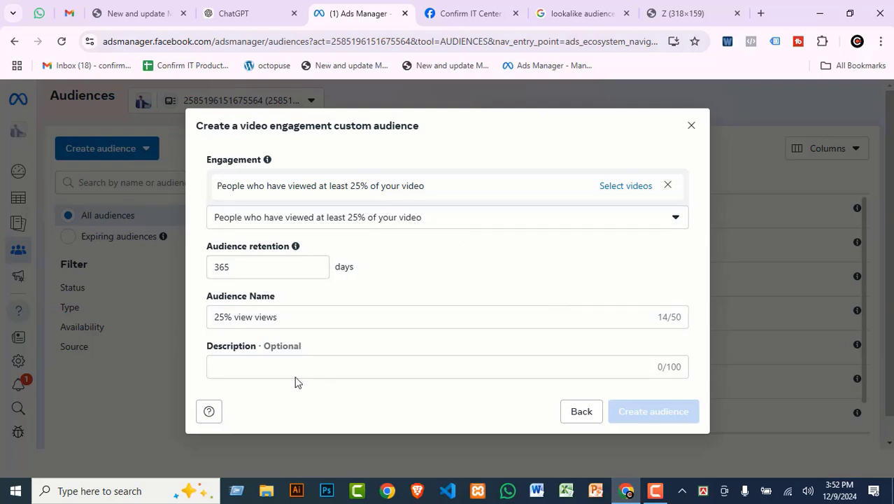
click(276, 265)
click(439, 273)
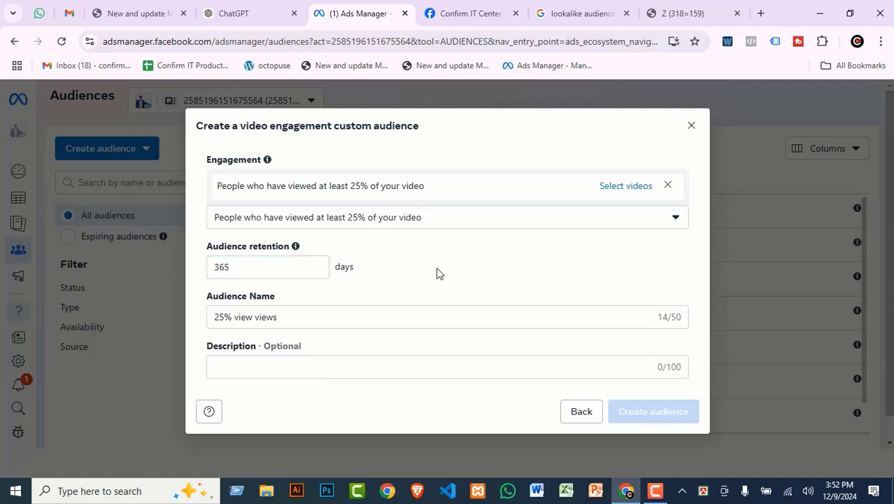
click(298, 361)
click(634, 408)
Add the 3 seconds, 10 seconds, ThruPlay, 50% and 75% viewing criteria to the video audience's engagement
click(666, 222)
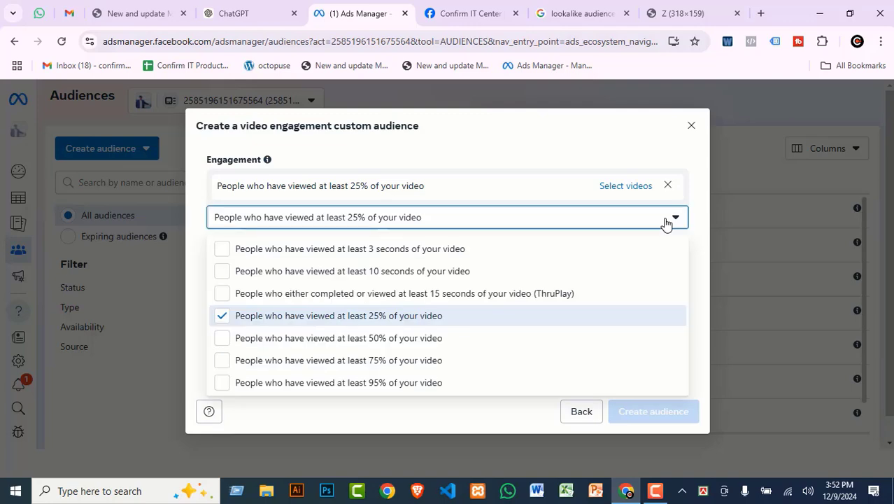
click(224, 250)
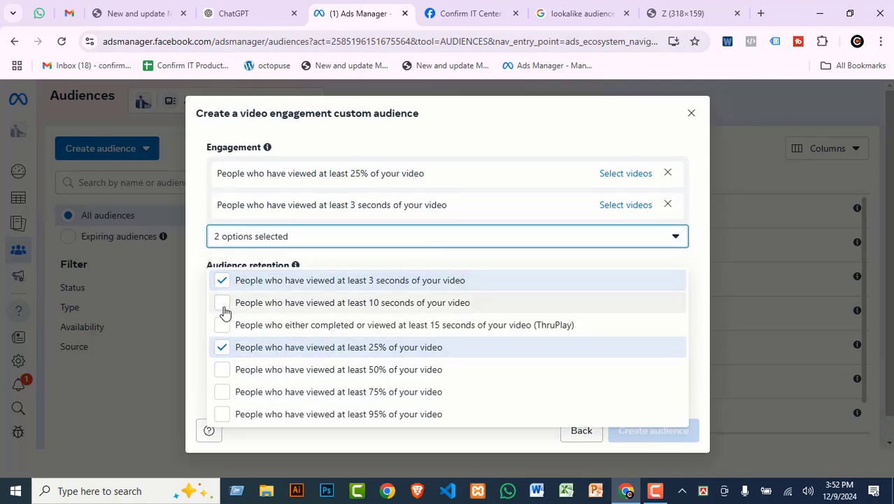
click(224, 306)
click(224, 321)
click(223, 290)
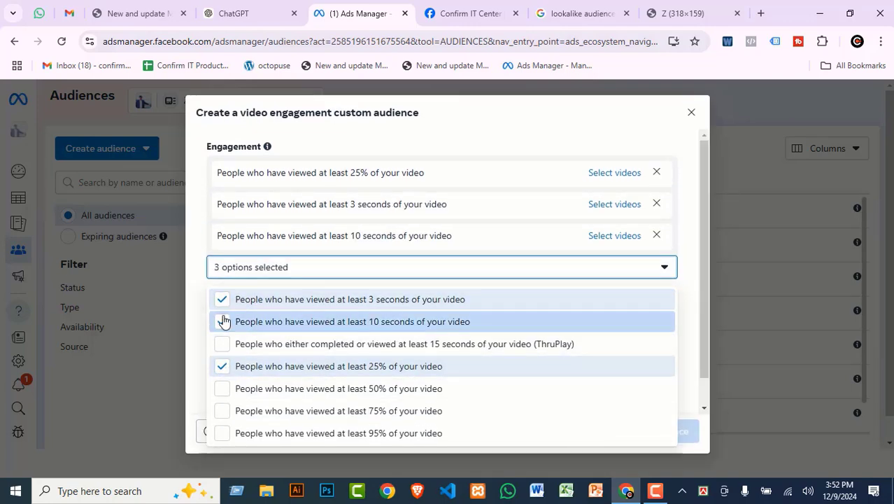
click(224, 321)
click(222, 312)
click(223, 318)
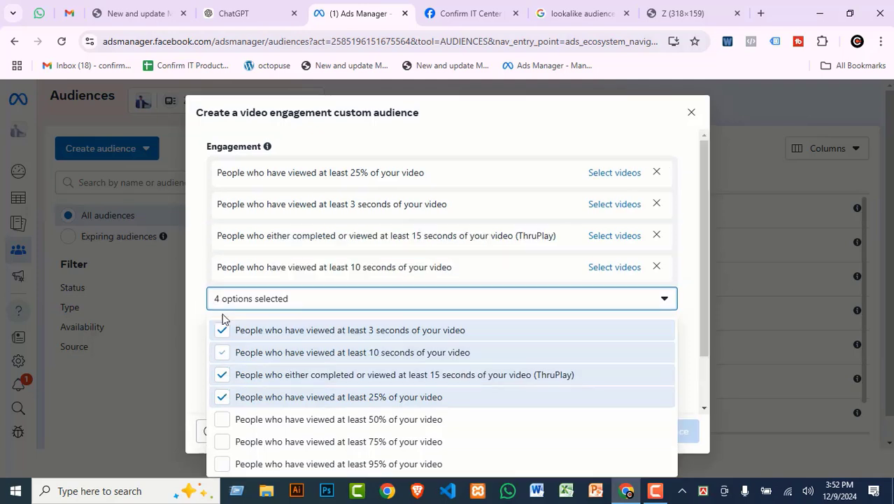
click(225, 439)
click(221, 456)
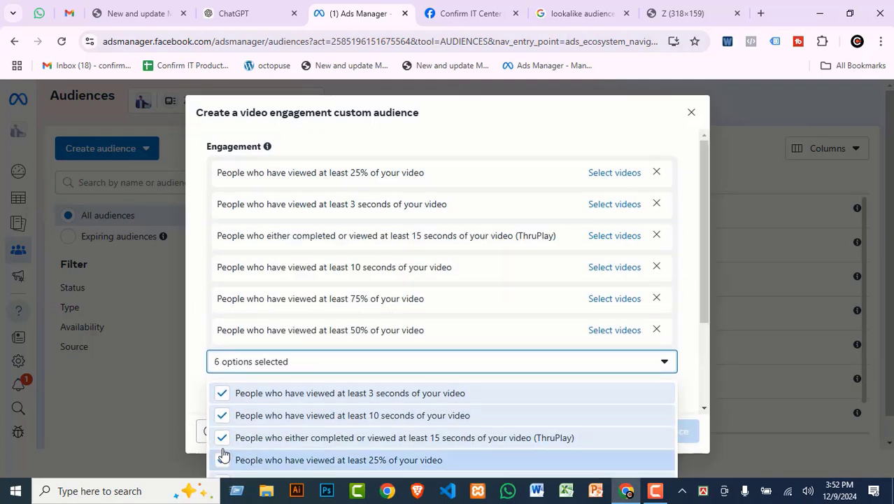
scroll(570, 280, down, 2)
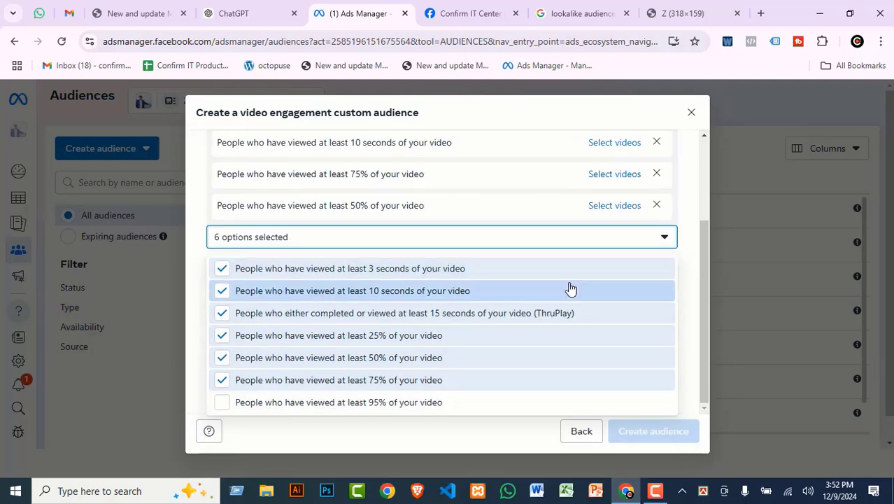
click(193, 244)
Rename the audience as "video views", review its engagement criteria, and go back to the source choice without creating it
drag(292, 337, 187, 332)
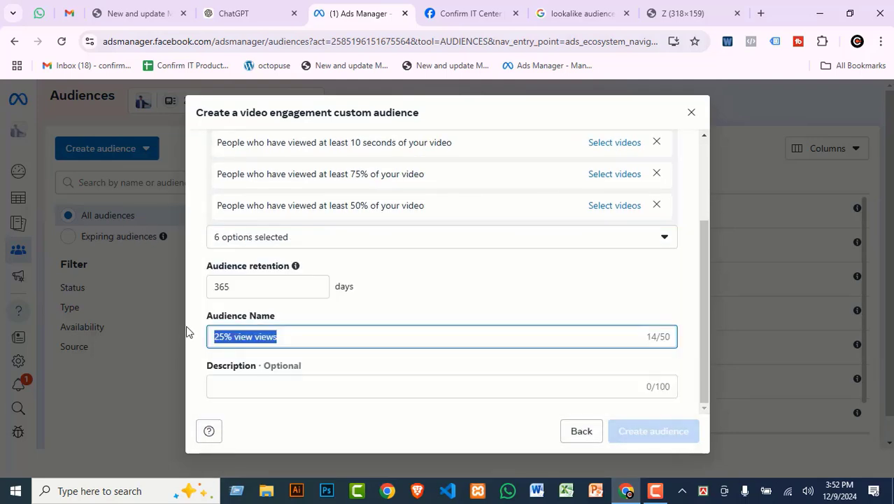
text(video)
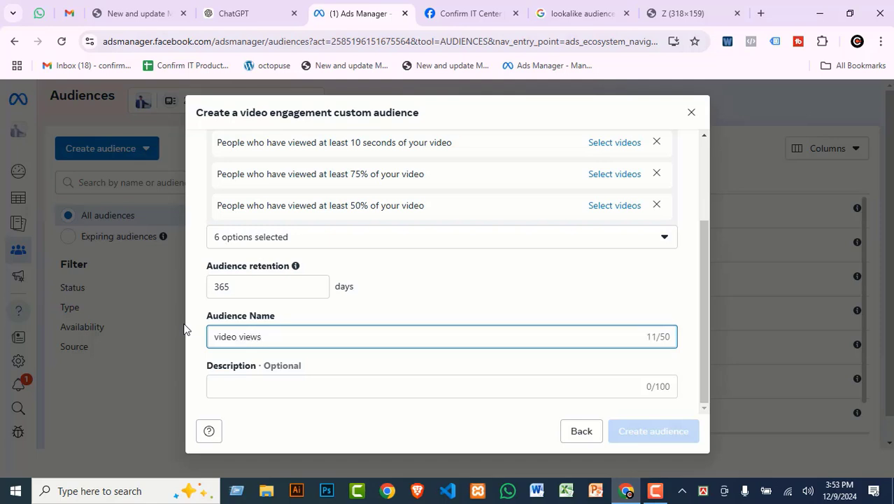
scroll(481, 294, up, 2)
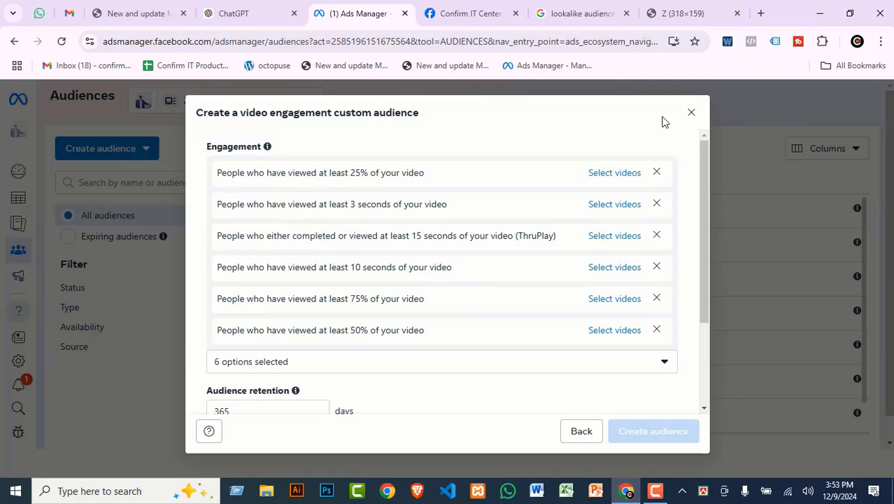
scroll(475, 377, down, 1)
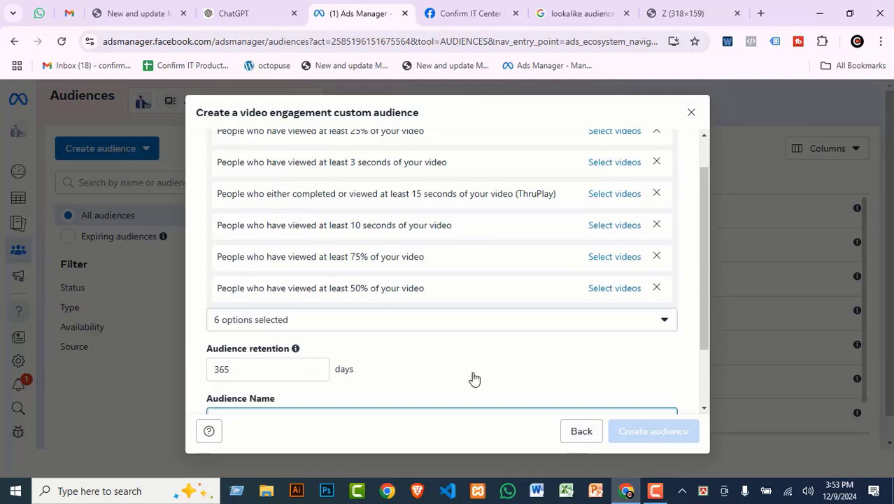
scroll(475, 377, down, 2)
click(581, 432)
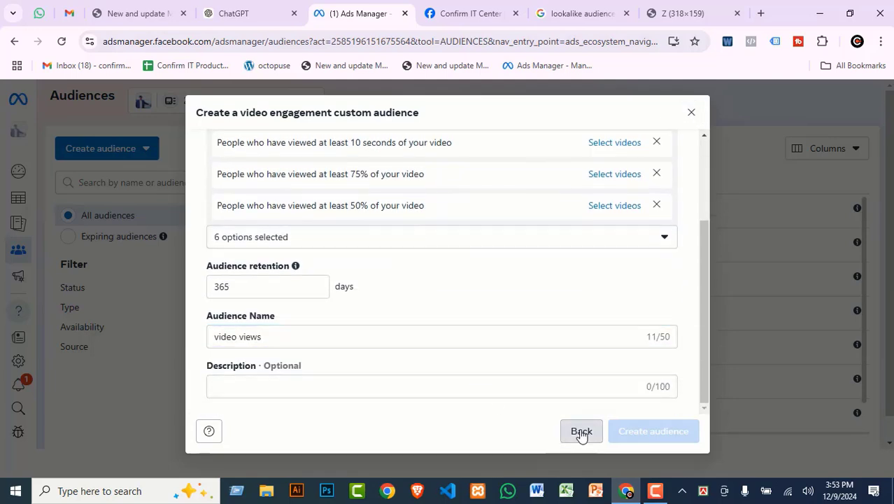
Choose Video as the source again and set the audience retention to 180 days
click(296, 302)
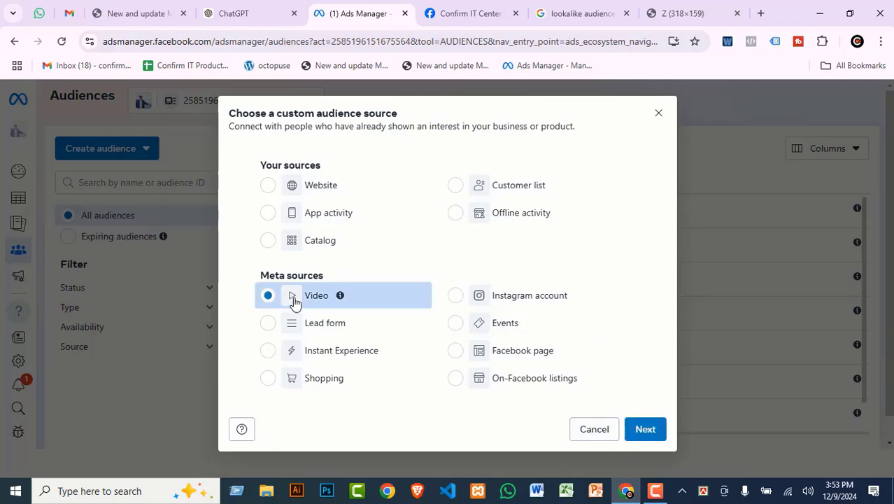
click(648, 434)
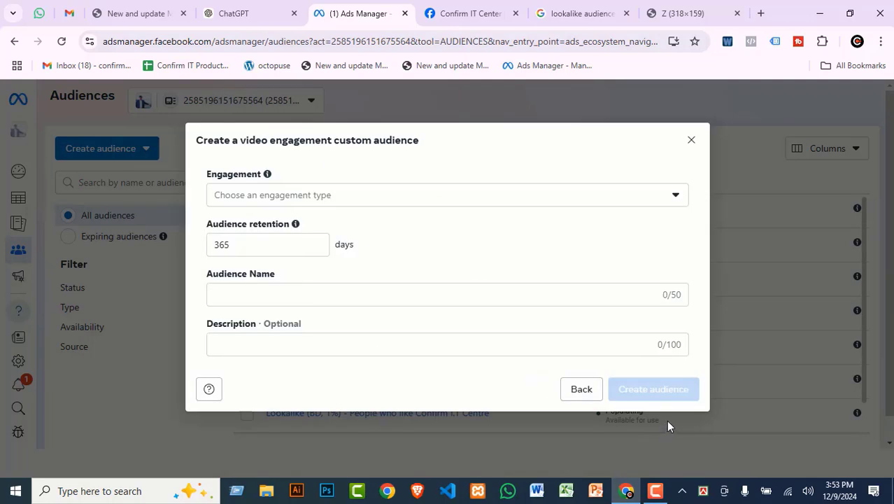
click(608, 198)
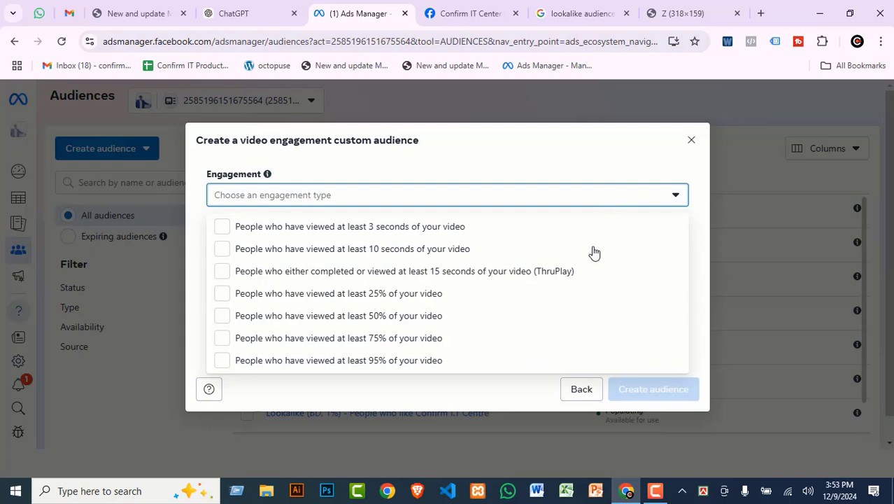
click(577, 152)
drag(289, 244, 183, 249)
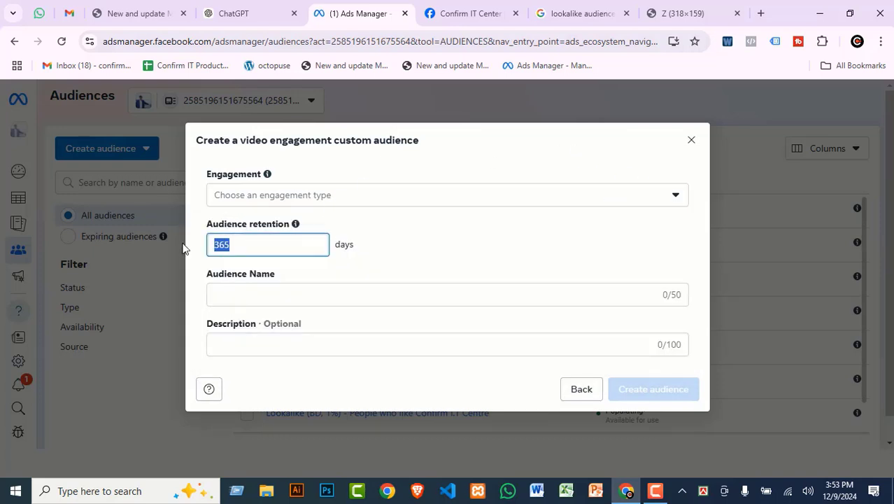
text(180)
click(510, 243)
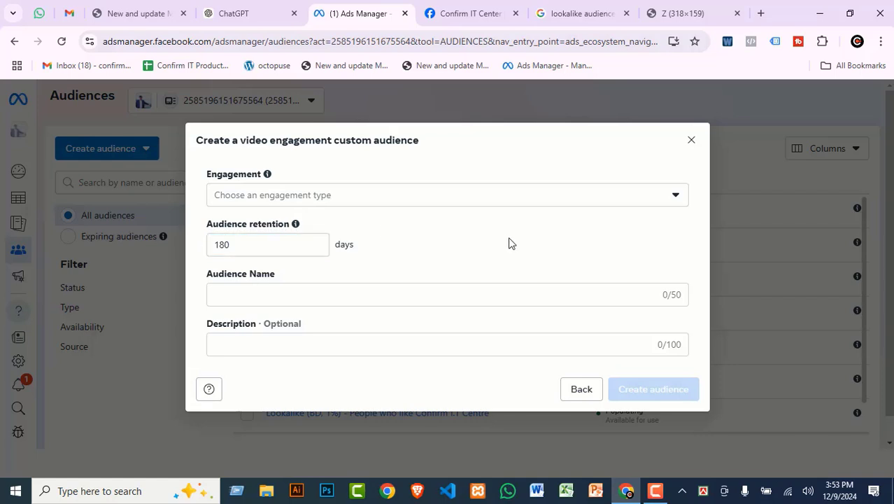
click(281, 297)
text(errfeswrysy)
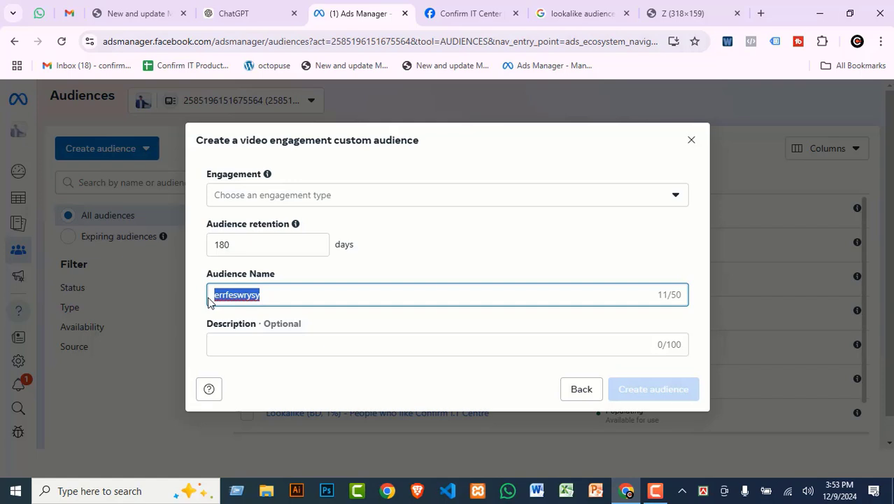
key(BackSpace)
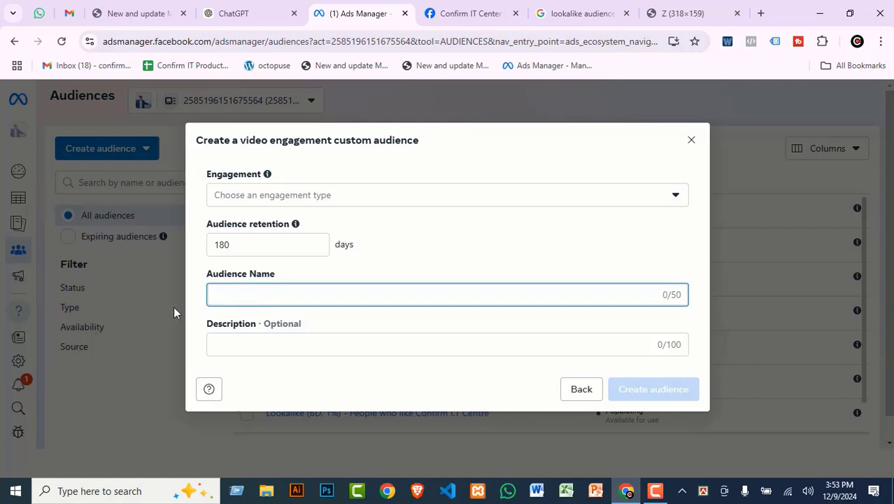
Switch the custom audience source to Facebook page and select the Confirm I.T Centre page
click(581, 392)
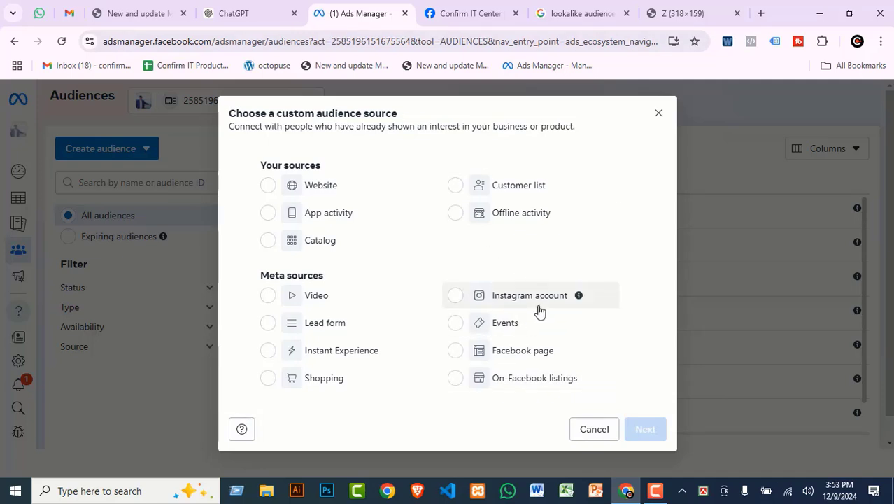
click(508, 356)
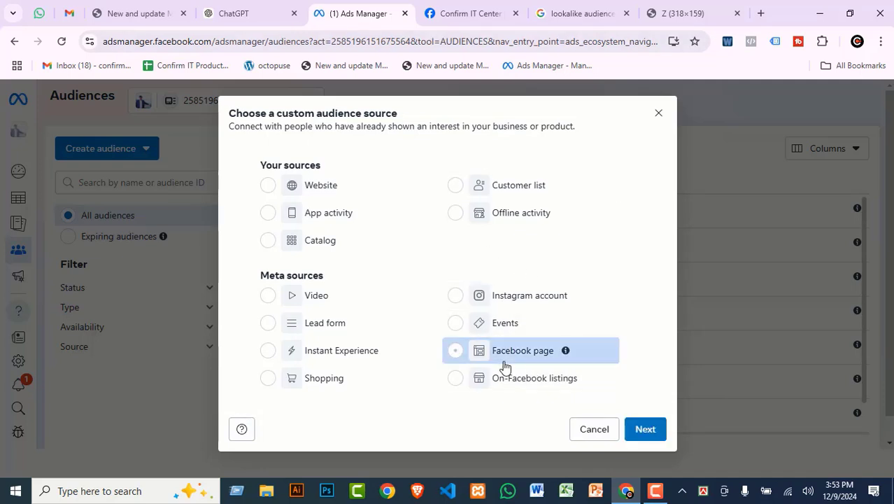
click(645, 430)
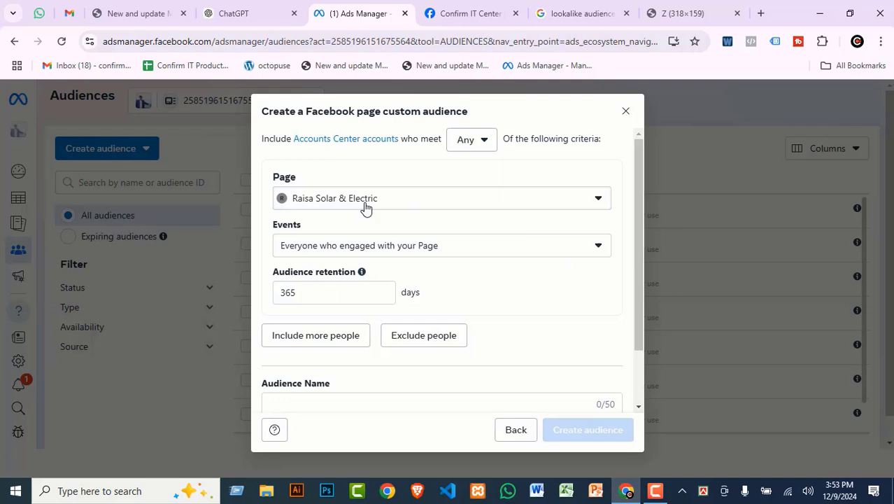
click(411, 200)
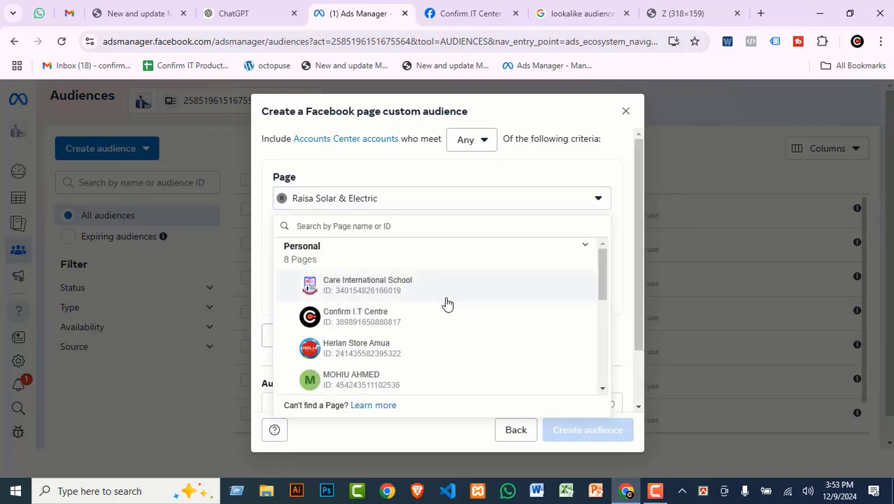
click(381, 317)
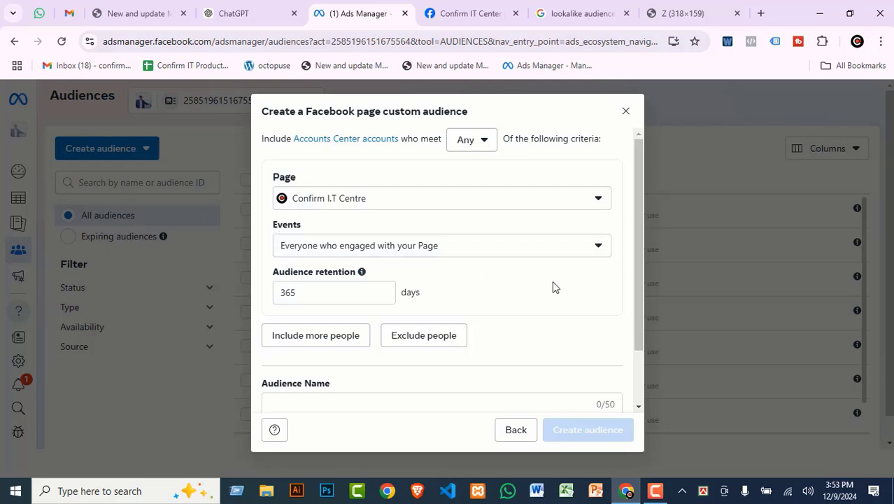
Name the Facebook page audience "365 days CIT page audience", keeping 365 days of retention, and create it
click(317, 297)
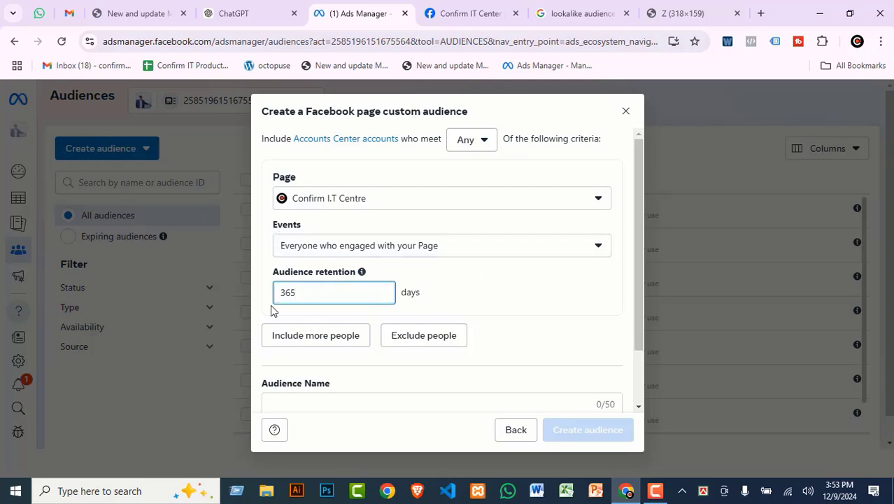
click(543, 302)
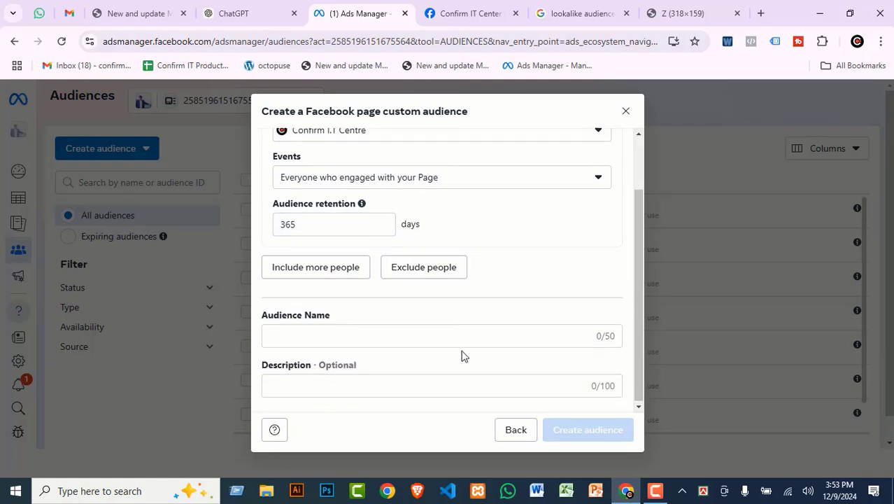
scroll(461, 356, down, 1)
click(318, 332)
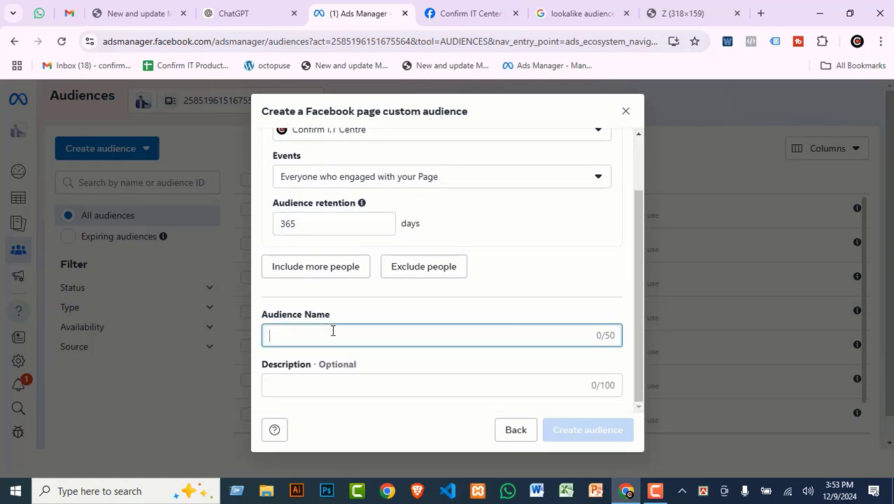
text(365 days CIT page audience)
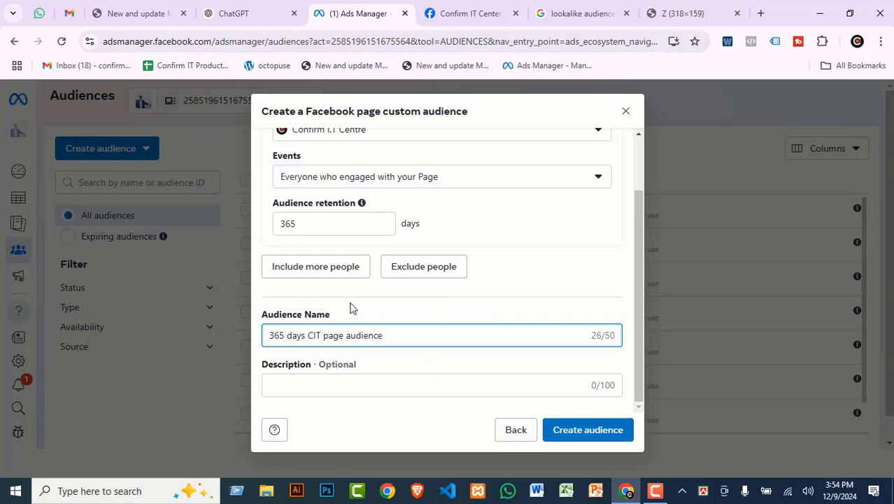
click(568, 431)
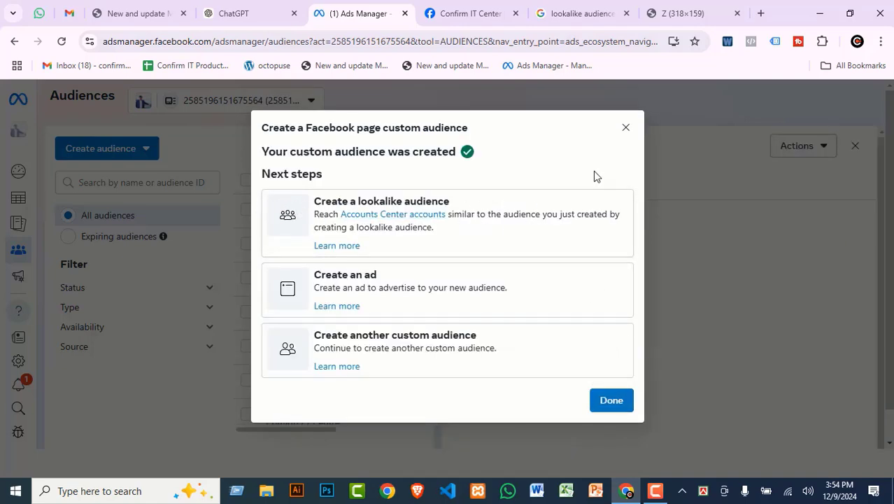
click(617, 134)
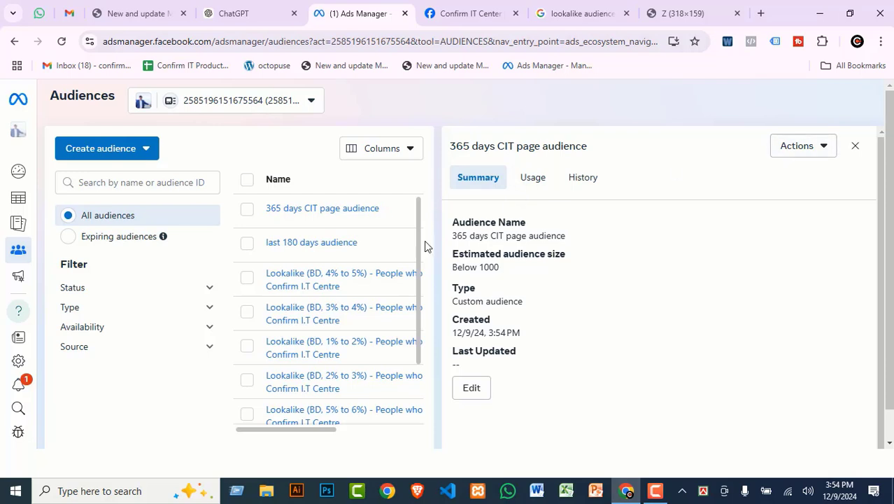
Close the new audience's details and review the availability of all audiences in the list
mouse_move(268, 209)
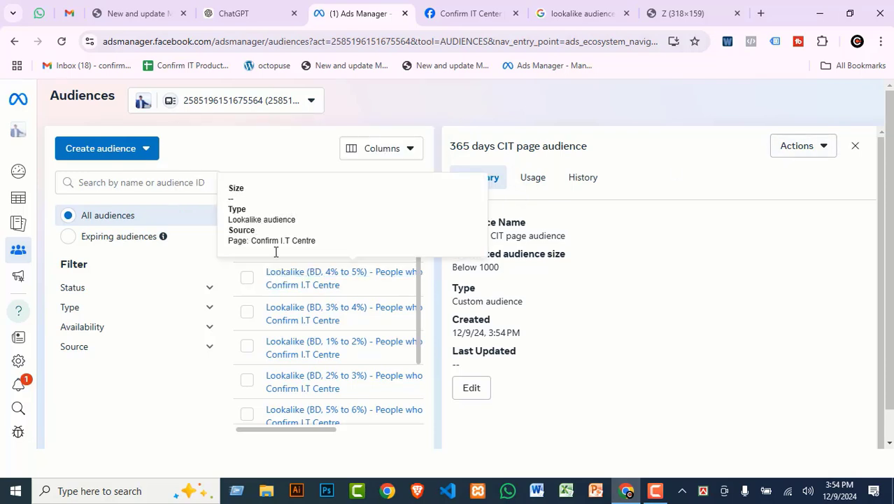
click(855, 147)
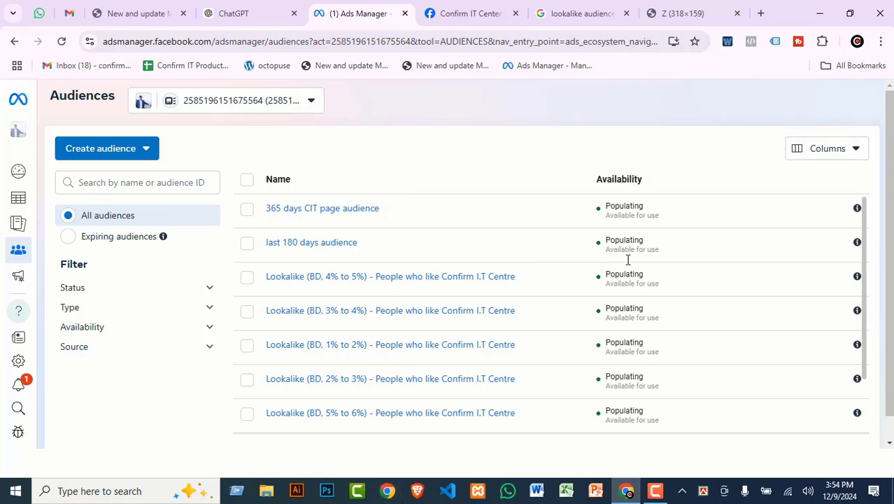
scroll(624, 207, down, 3)
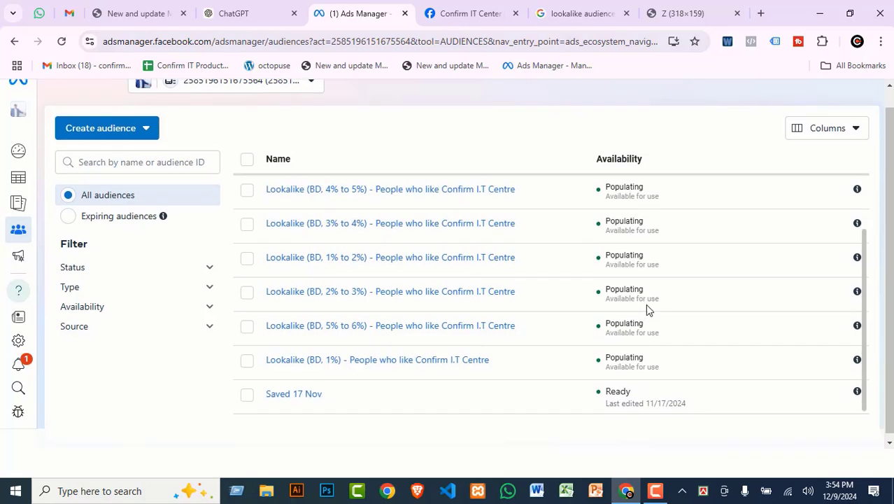
scroll(637, 280, up, 3)
scroll(630, 217, up, 1)
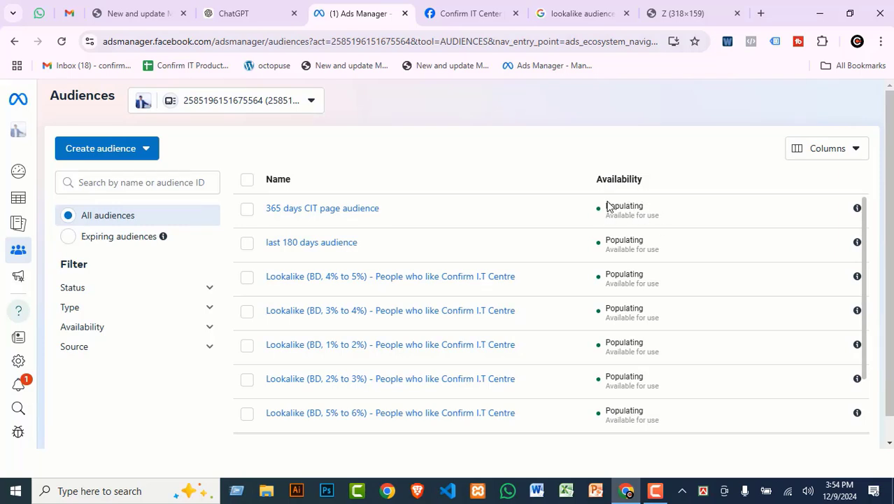
Start a new custom audience from an Instagram account and examine its source, events and retention settings
click(133, 149)
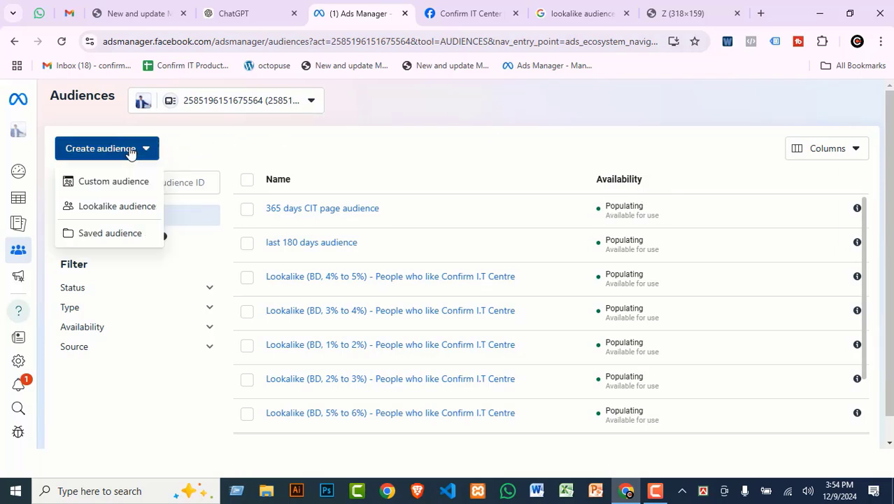
click(74, 182)
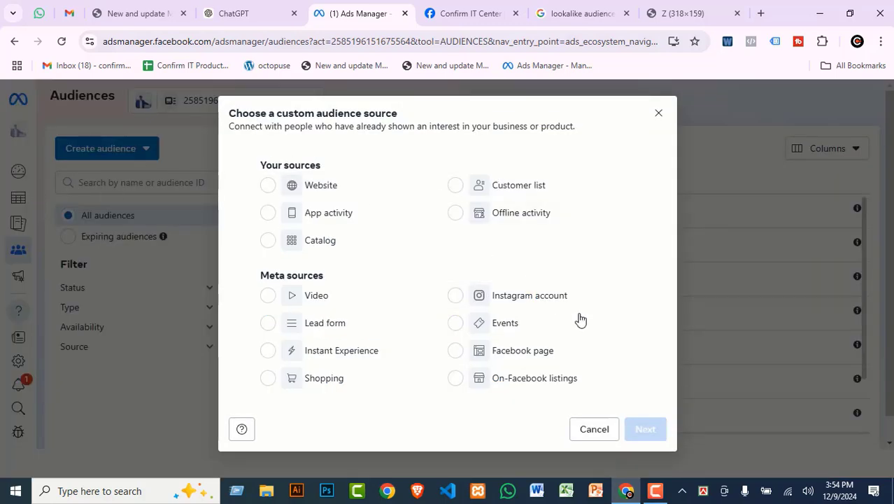
click(517, 294)
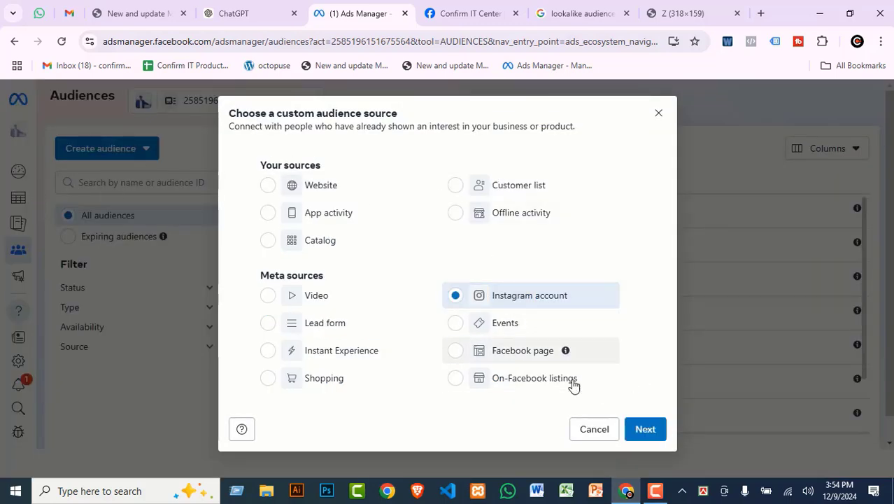
click(658, 429)
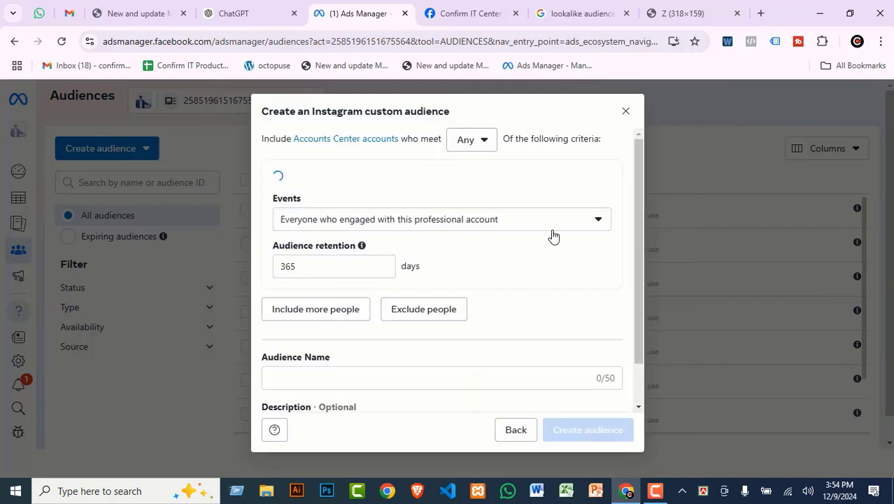
scroll(479, 322, down, 2)
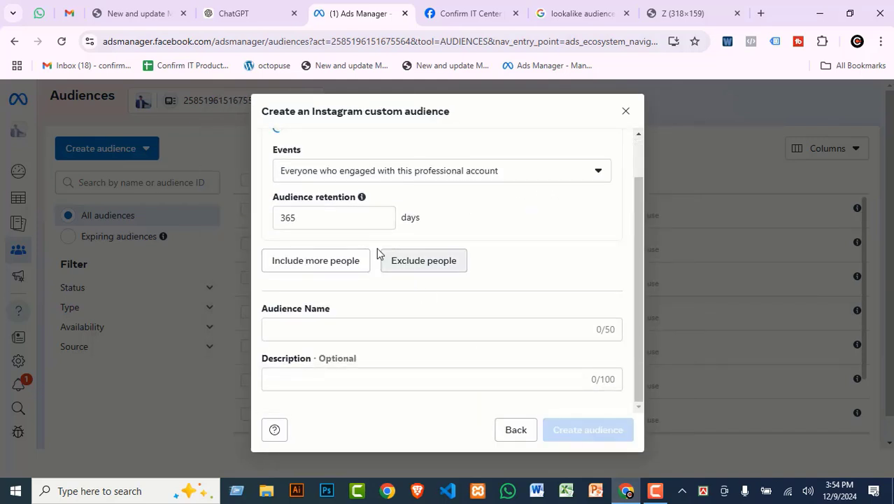
scroll(350, 230, up, 2)
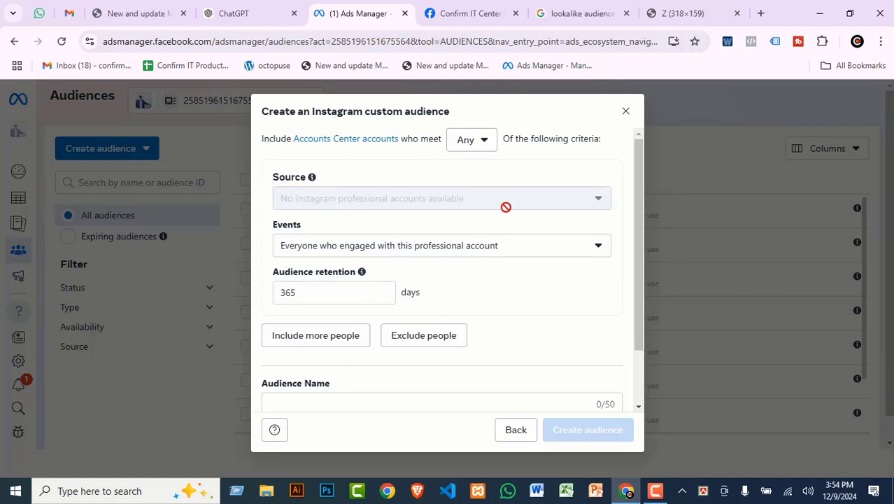
scroll(507, 239, down, 1)
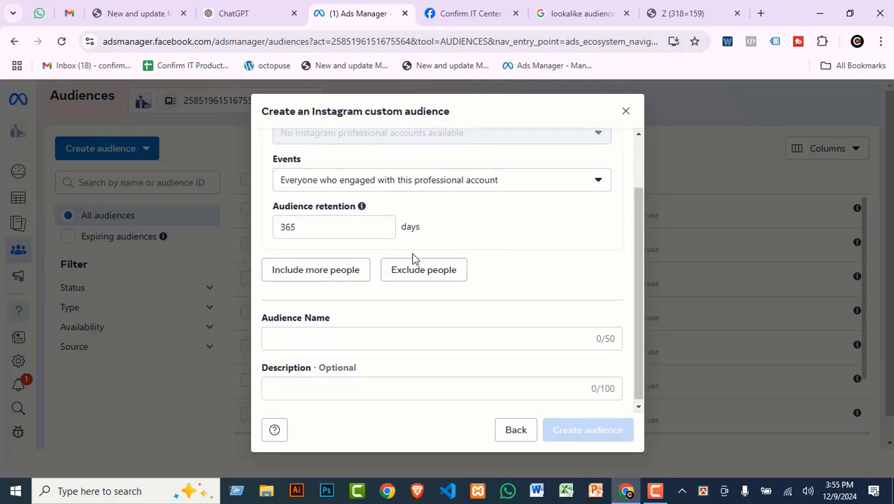
scroll(414, 257, down, 1)
click(334, 336)
text(tewtw)
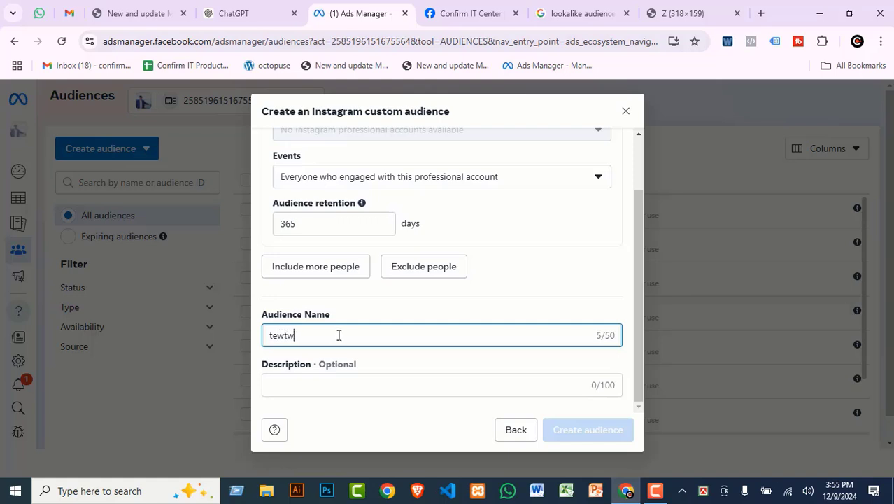
drag(314, 339, 202, 343)
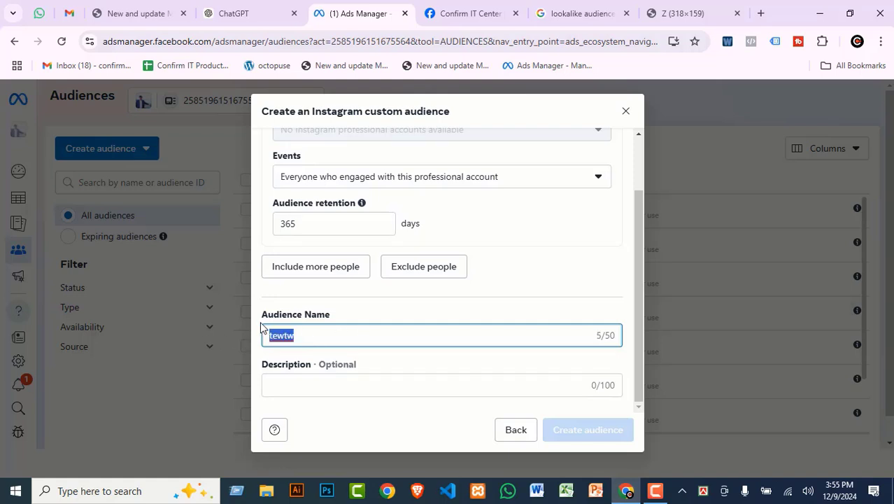
key(BackSpace)
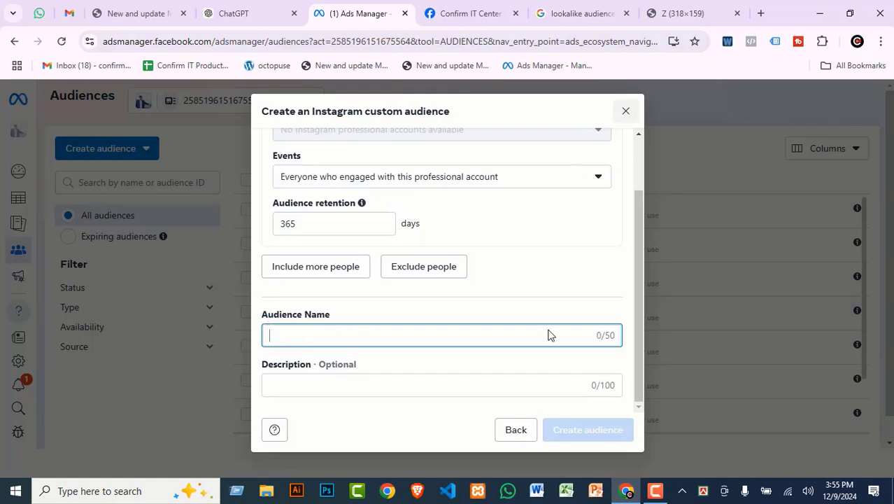
Switch the custom audience source to App activity, examine its settings, and return to the source choice
click(516, 429)
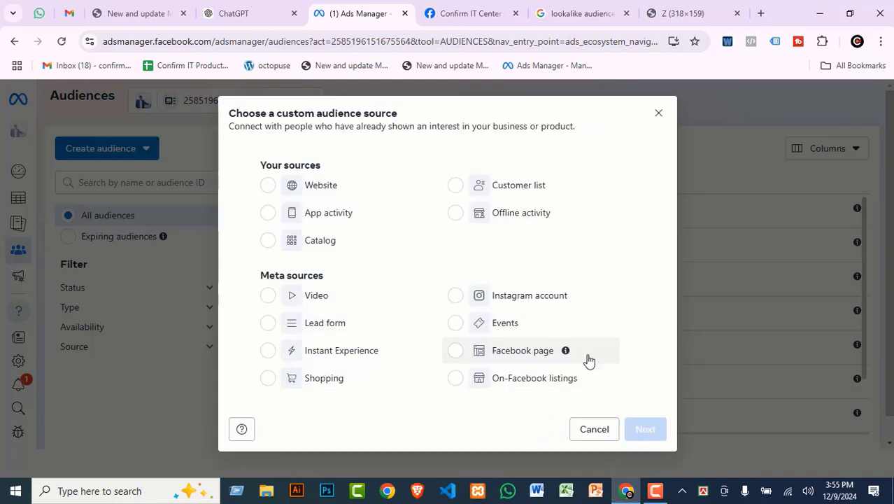
click(328, 215)
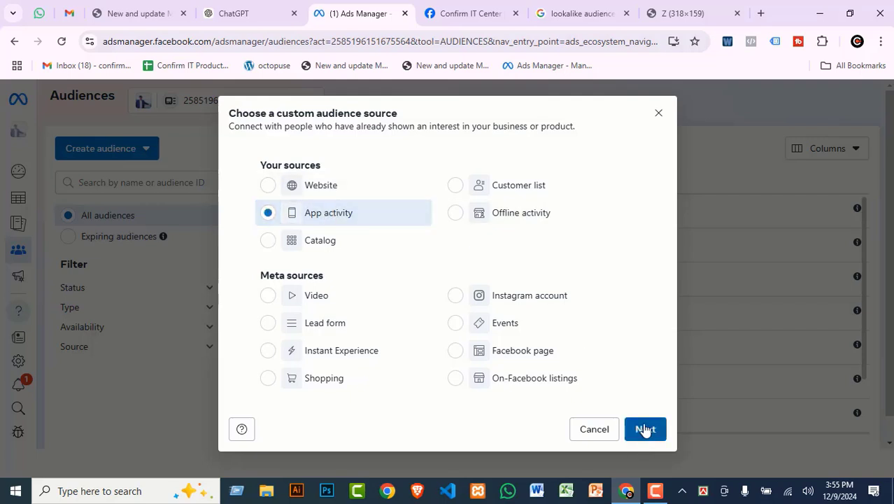
click(645, 429)
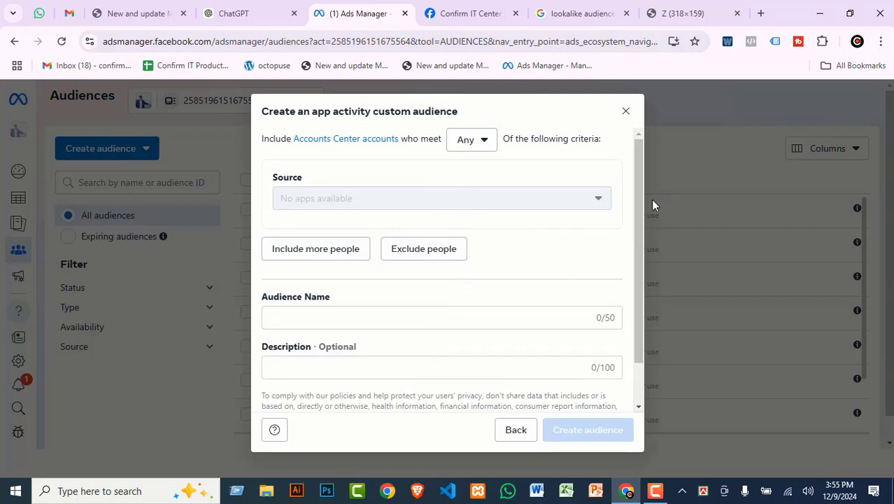
click(512, 431)
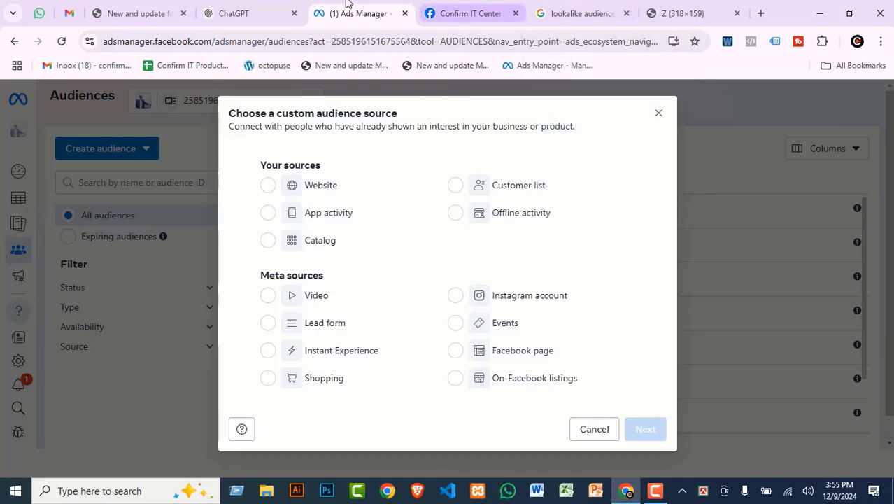
Switch to ChatGPT, ask "how to create custom audience in facebook audience manager for app activity", and read through the answer
click(234, 8)
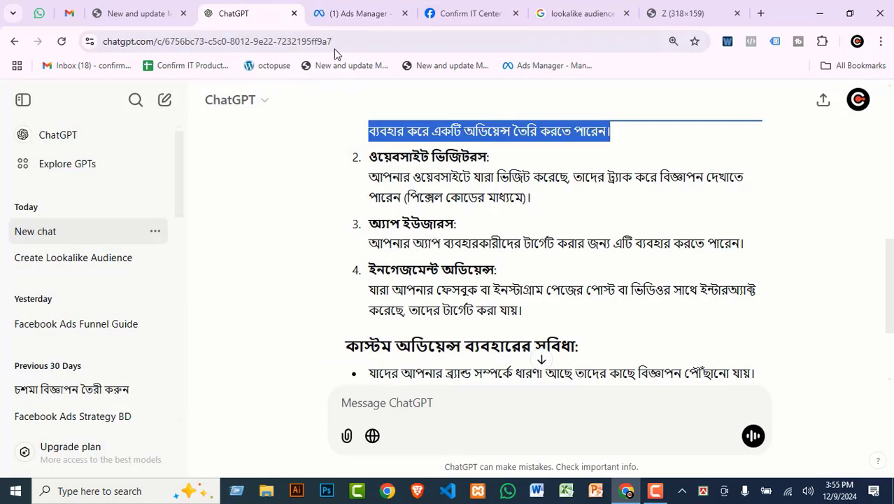
click(442, 410)
text(ho)
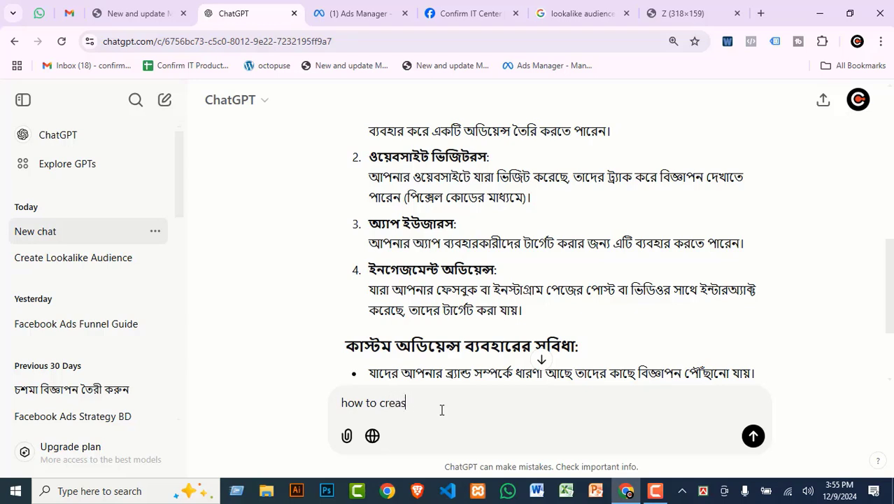
text(w to create custom audi)
text(ence in facebook )
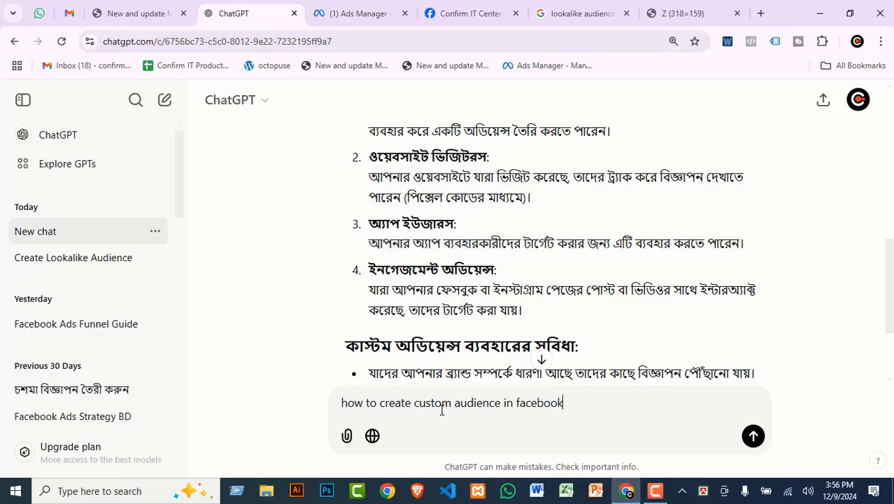
text(audience manager for)
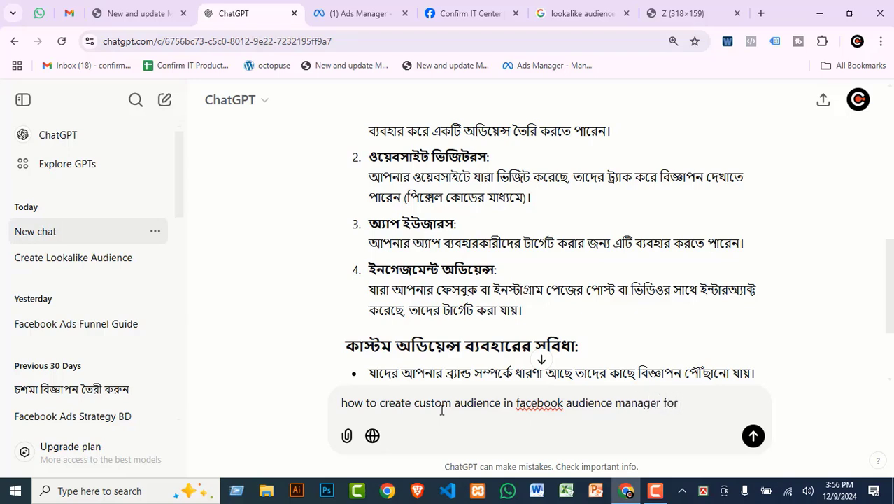
text(app activity)
key(Return)
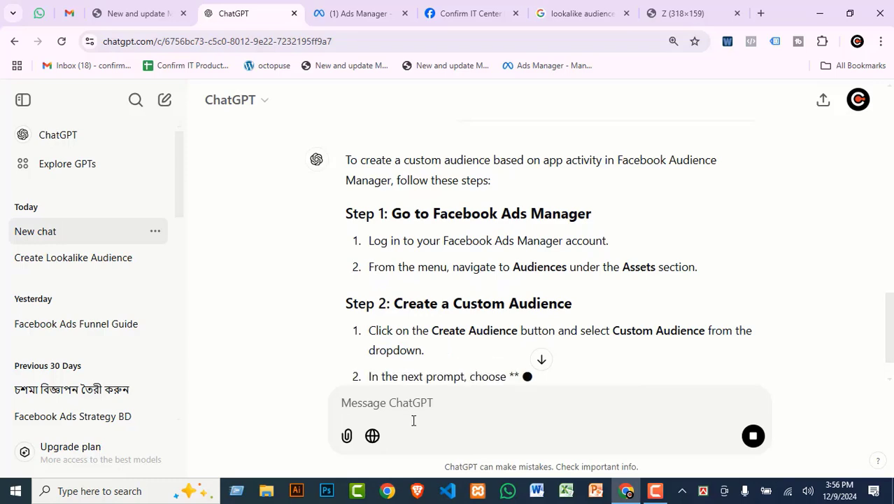
scroll(438, 328, down, 2)
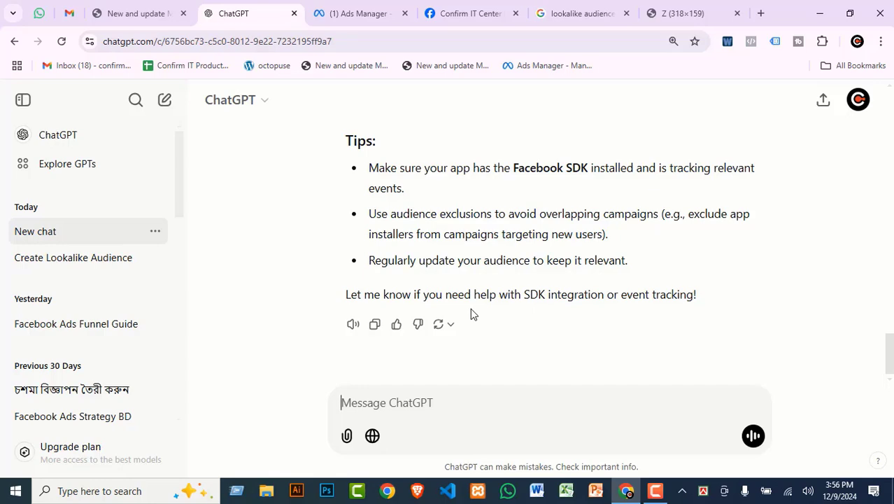
Switch back to Ads Manager, close the custom audience source choice and look over the audience list
click(330, 14)
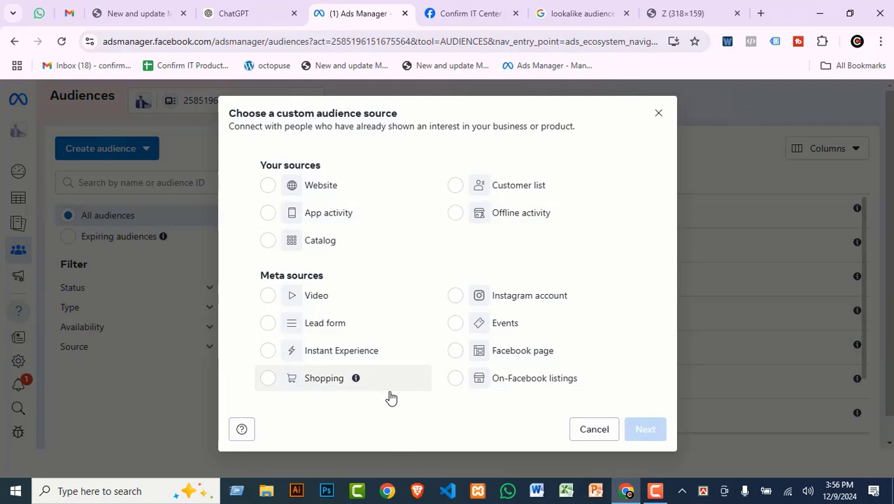
click(658, 113)
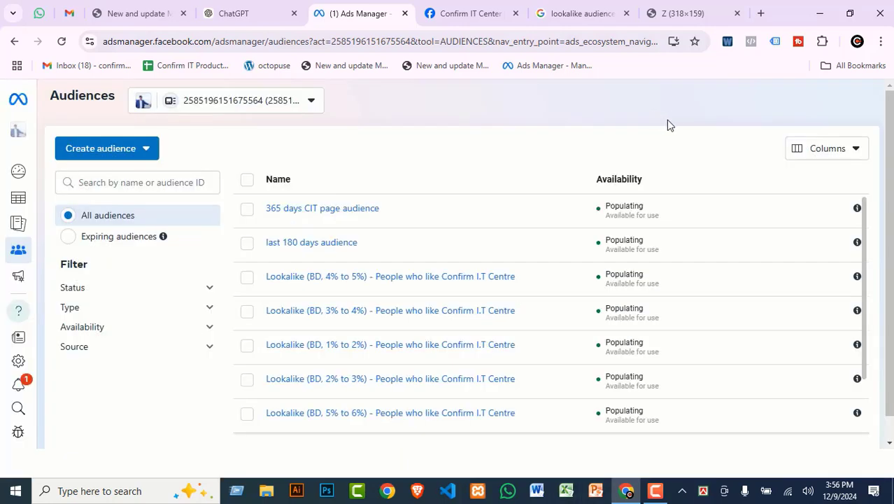
scroll(425, 333, down, 2)
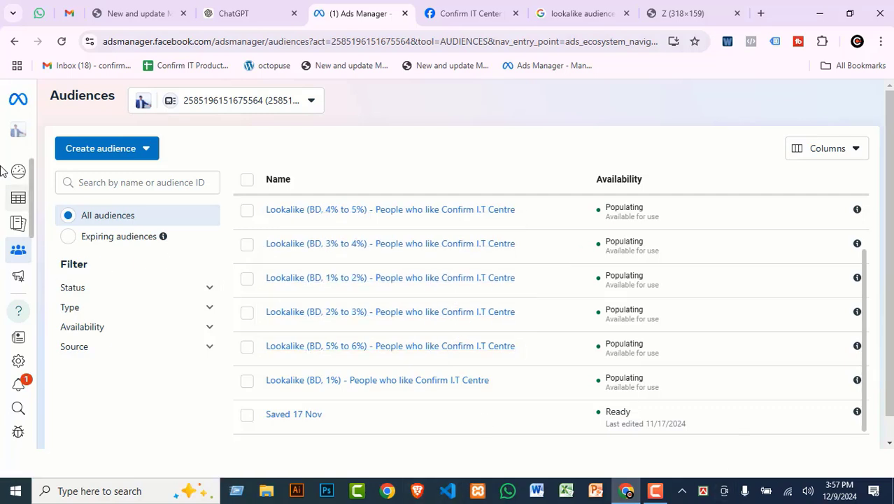
Create a new campaign with the Auction buying type and the Awareness objective
click(20, 100)
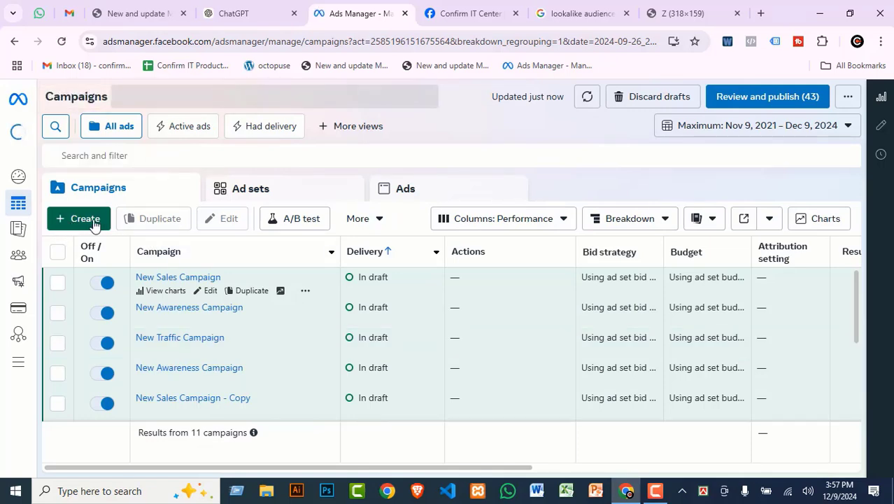
click(84, 224)
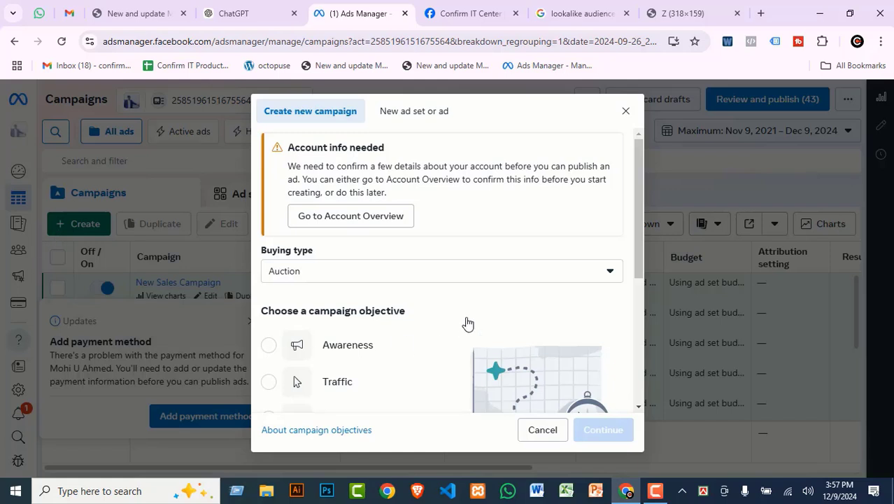
scroll(448, 300, down, 2)
click(342, 287)
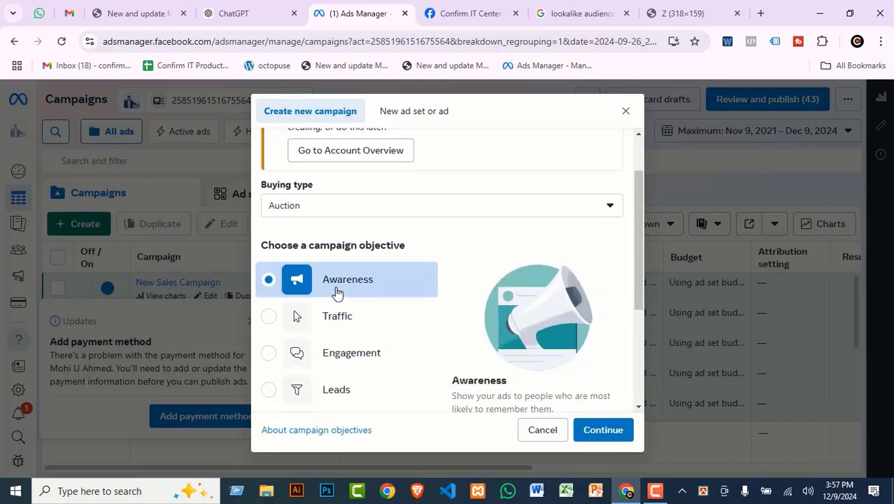
click(589, 431)
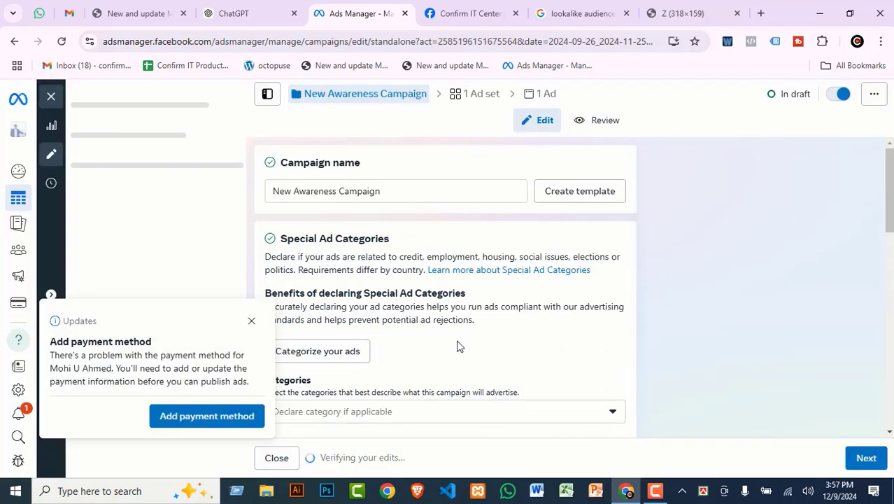
Dismiss the payment method notice, then review the campaign-level settings and continue to the ad set
click(253, 322)
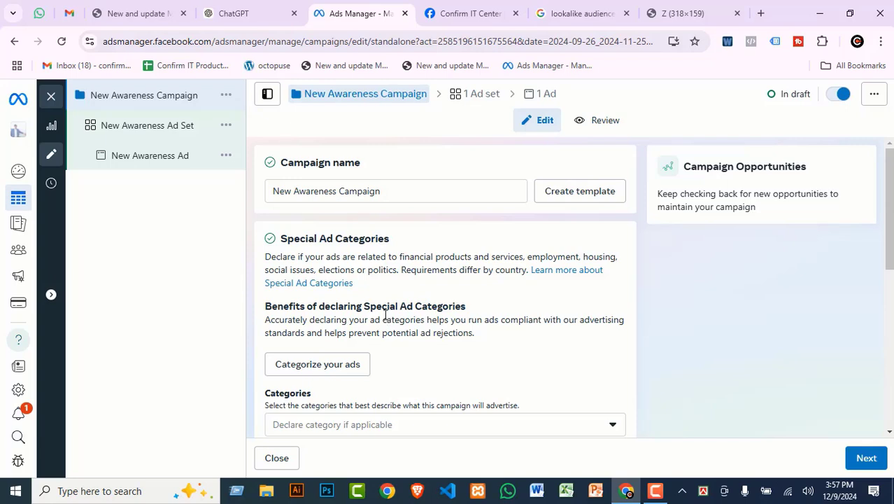
scroll(391, 382, down, 1)
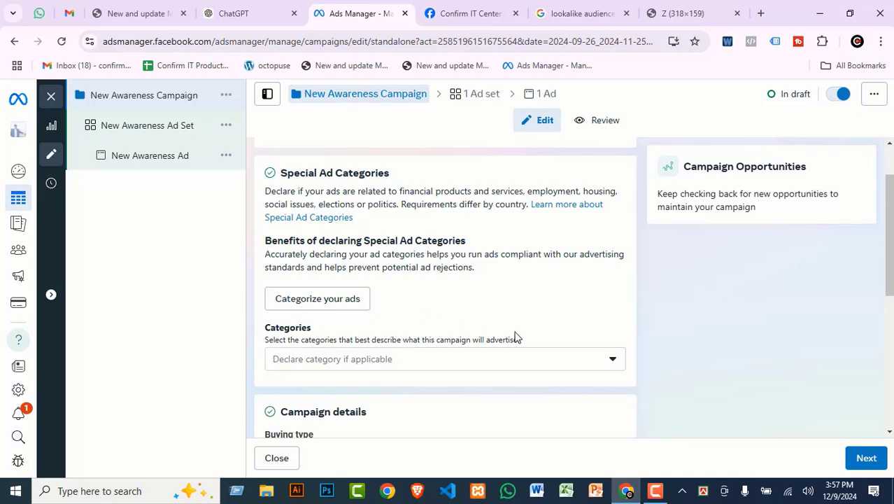
scroll(516, 338, up, 1)
scroll(397, 342, down, 5)
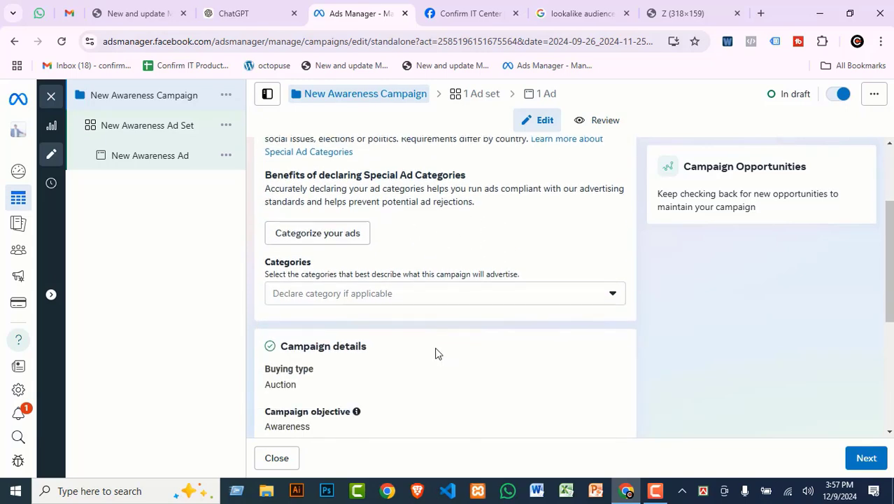
scroll(421, 357, down, 1)
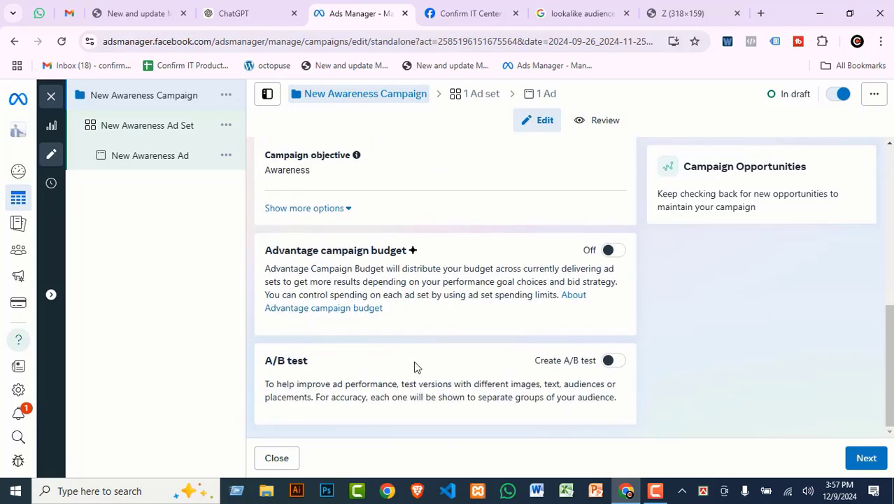
click(865, 460)
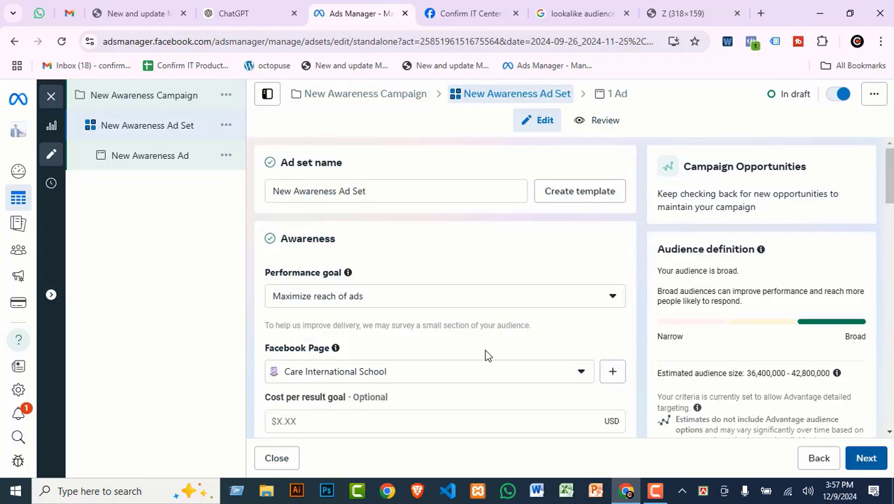
Open the optional audience suggestion settings in the ad set's Advantage+ audience section
scroll(483, 371, down, 3)
scroll(601, 394, down, 6)
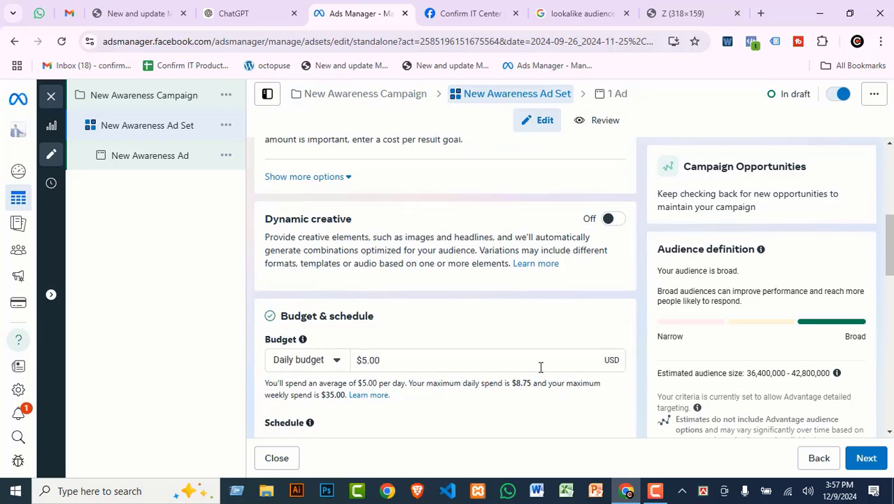
scroll(468, 383, down, 7)
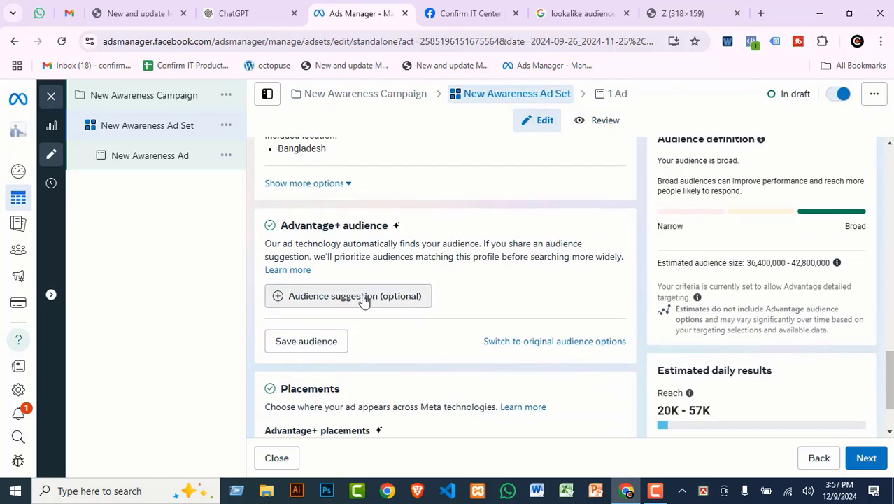
click(364, 299)
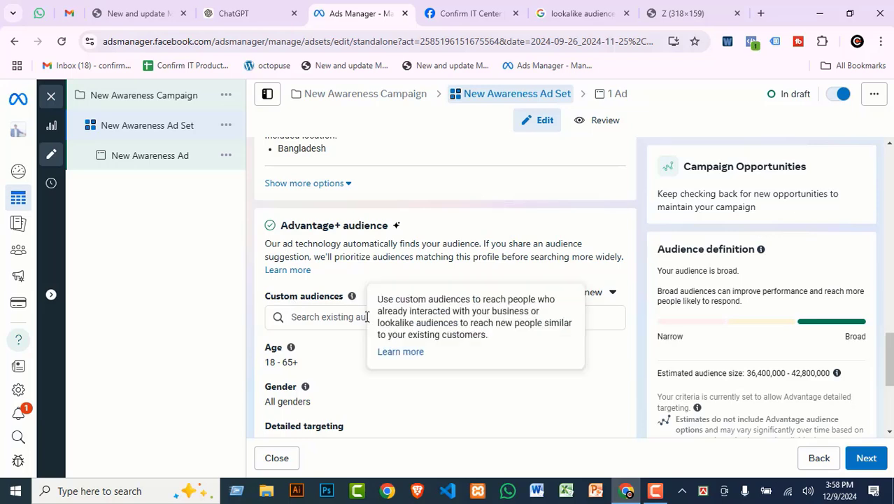
List the existing audiences for the ad set's custom audiences and compare the lookalike and custom audience groups
click(329, 322)
click(331, 323)
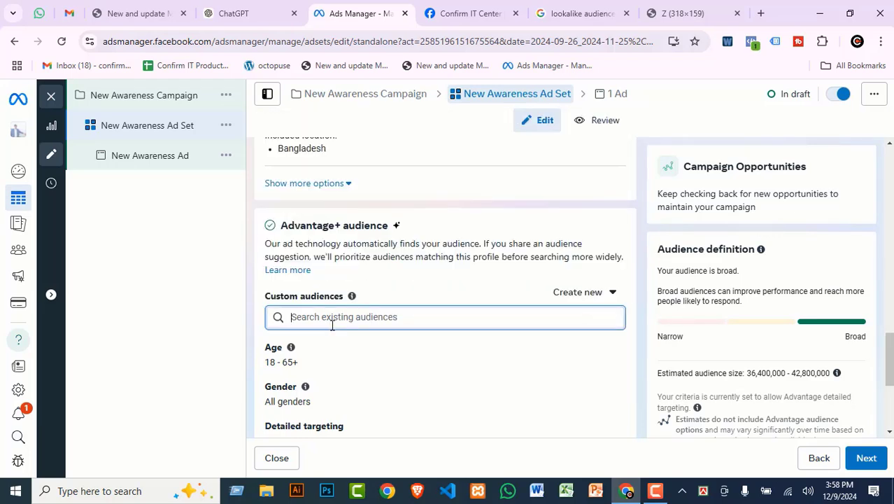
click(334, 326)
click(333, 325)
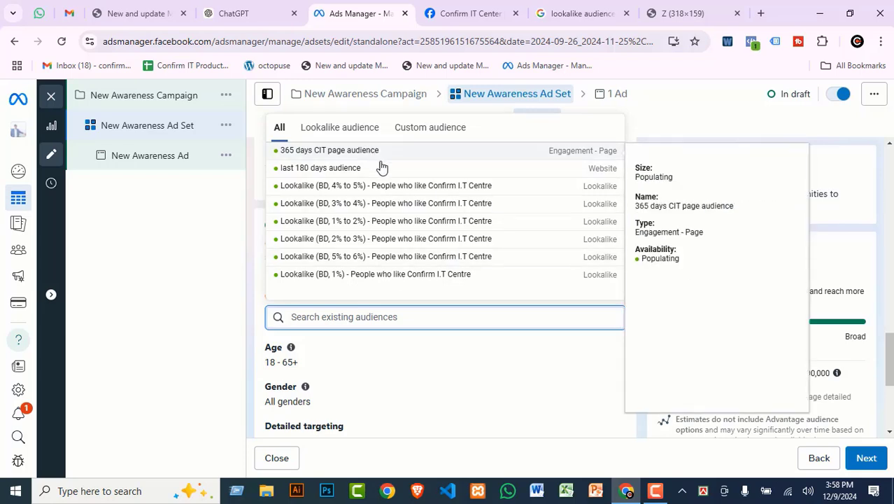
key(ctrl+plus)
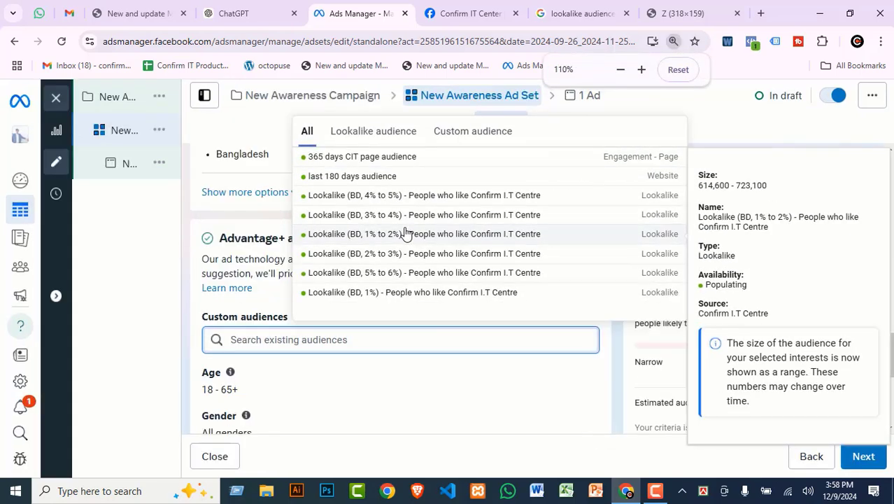
click(375, 132)
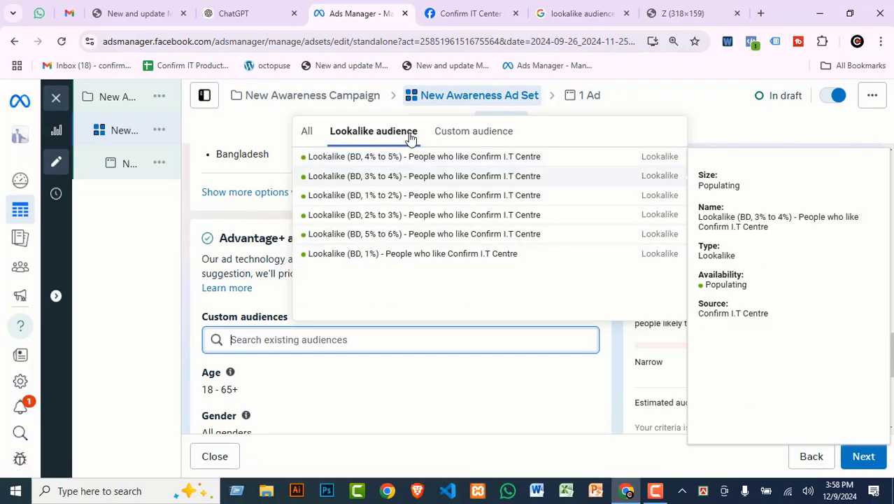
click(501, 131)
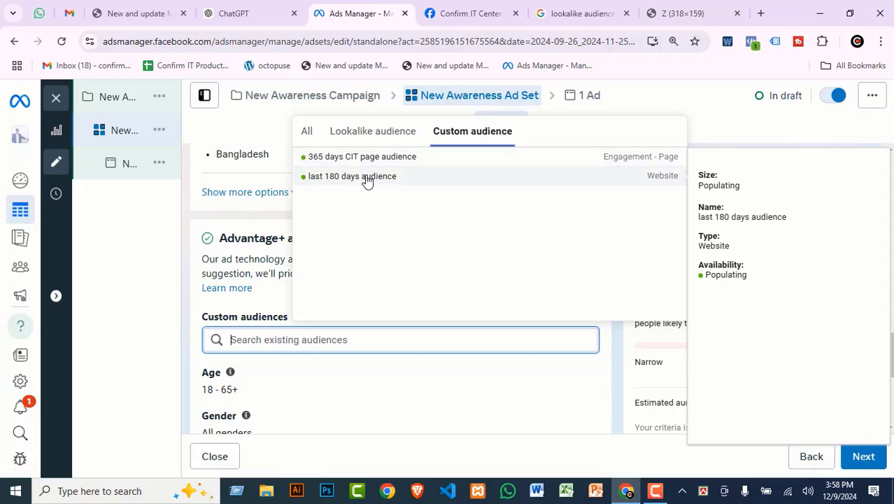
Add all six Bangladesh lookalike audiences of people who like Confirm I.T Centre, from 1% up to 5% to 6%, to the ad set
click(331, 133)
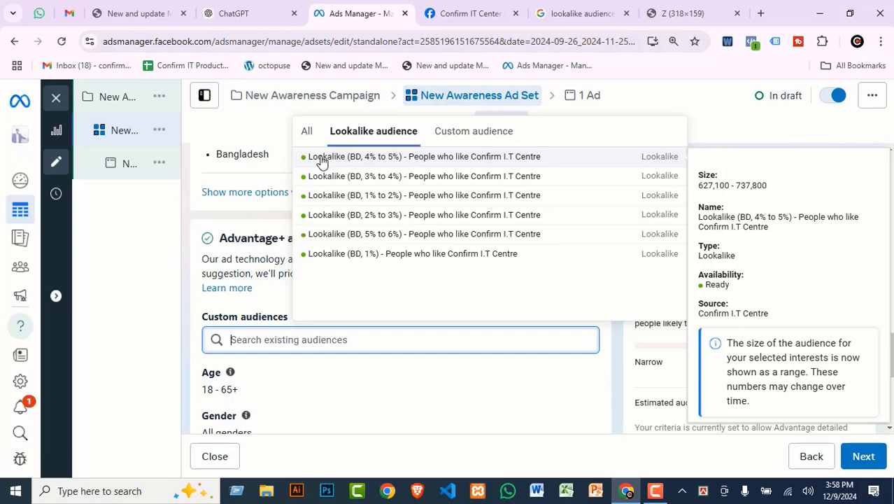
click(367, 154)
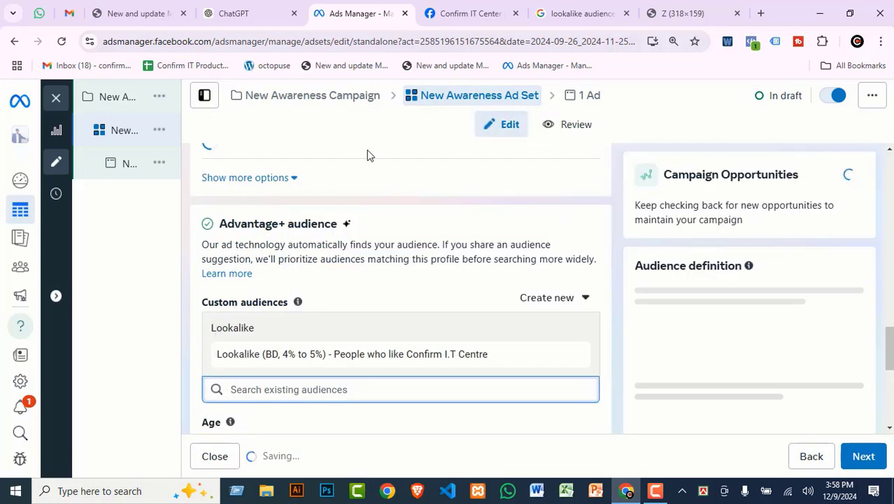
click(319, 210)
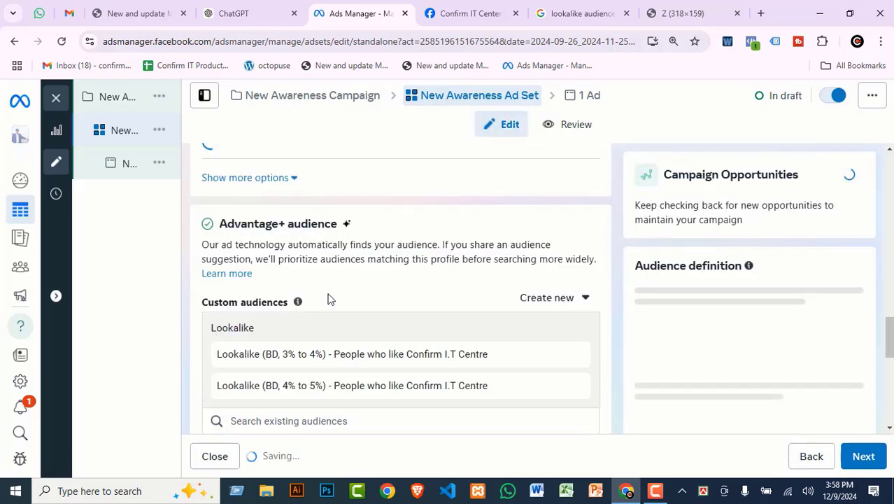
scroll(379, 326, down, 3)
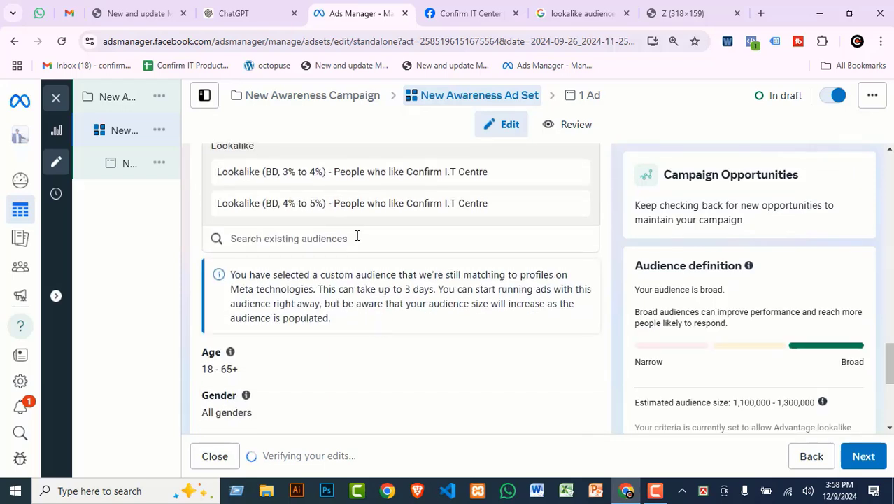
click(336, 238)
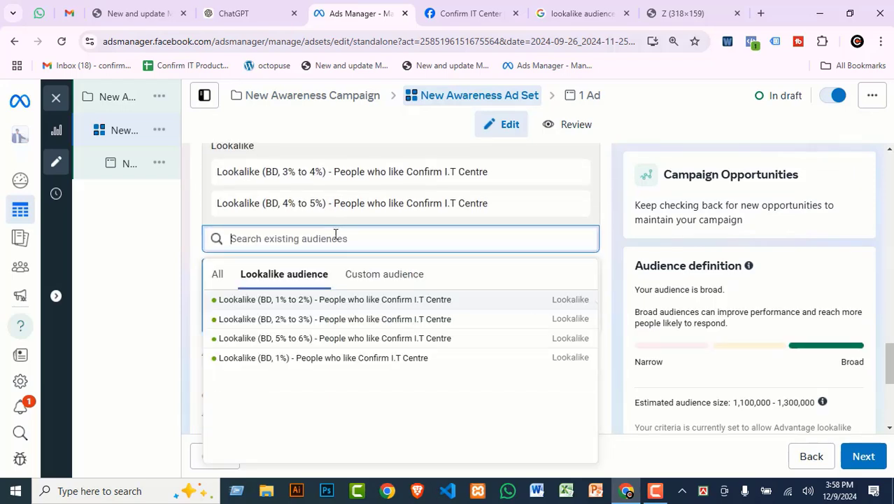
click(295, 324)
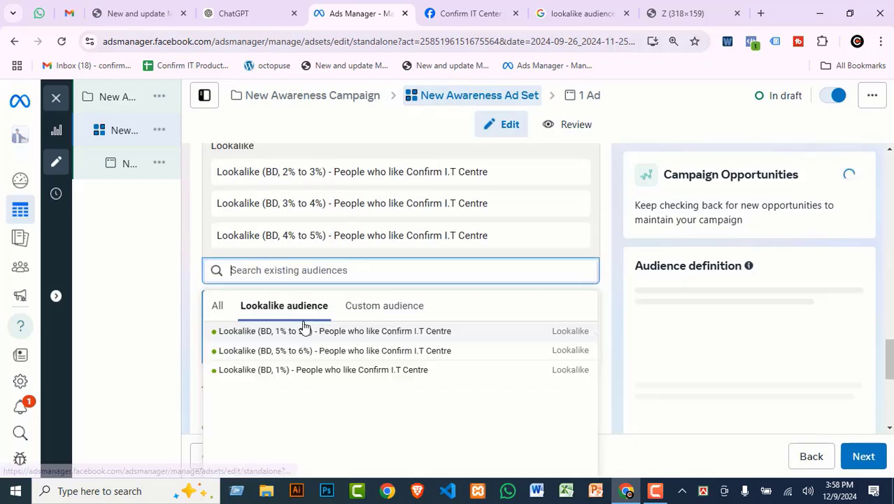
click(311, 356)
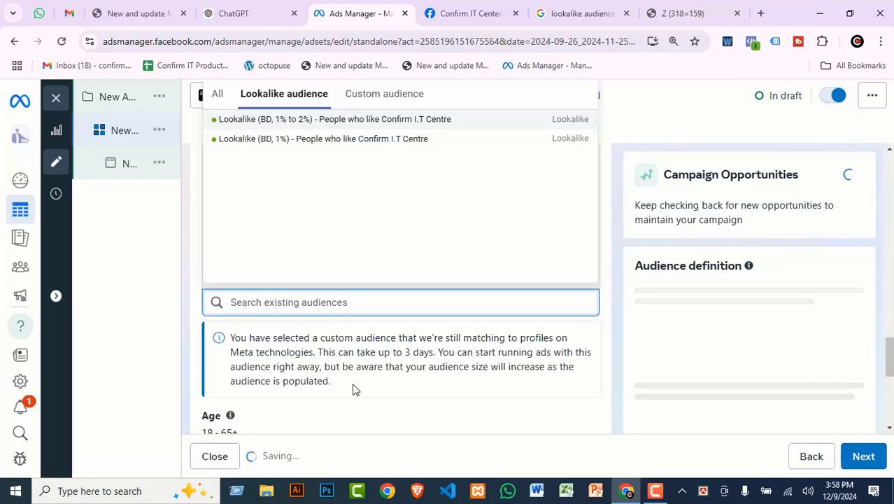
click(302, 144)
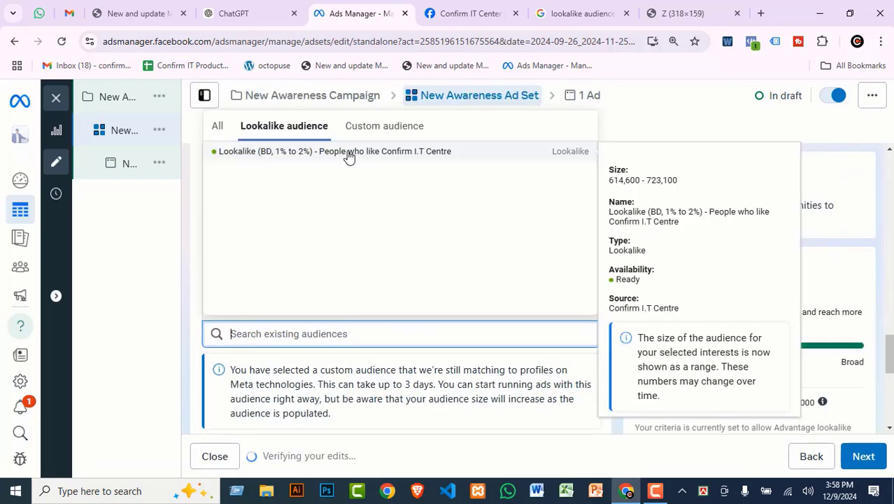
click(348, 156)
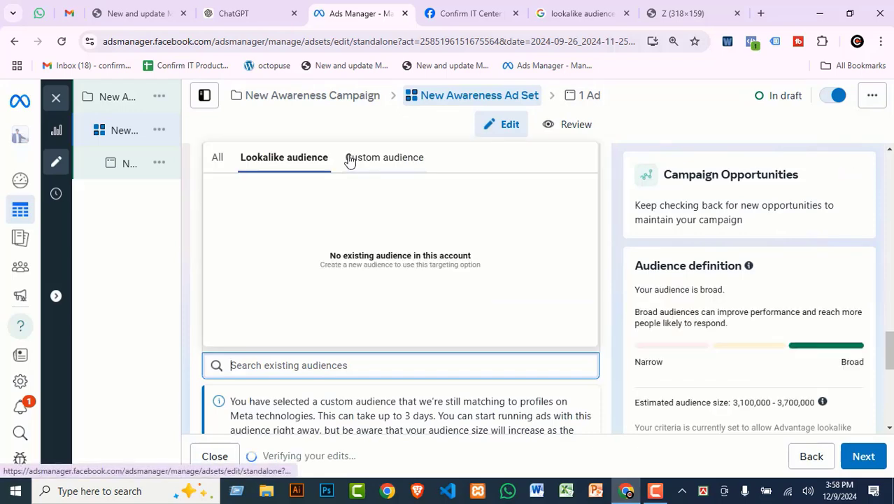
click(447, 403)
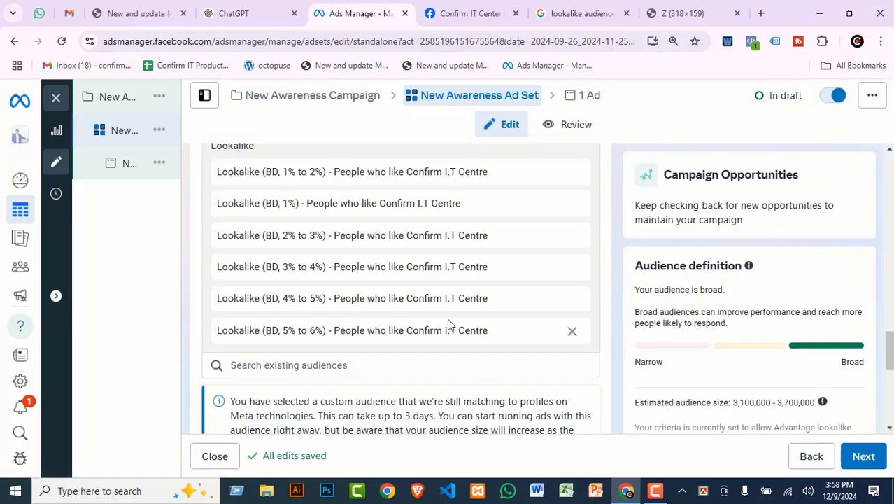
Review the ad set's audience settings, then continue to the ad and look through its identity and format settings
scroll(448, 324, down, 3)
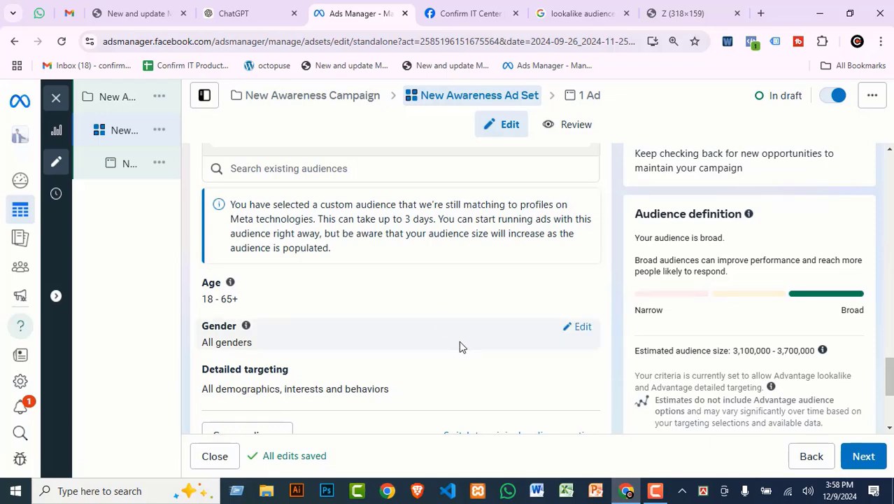
scroll(323, 348, up, 2)
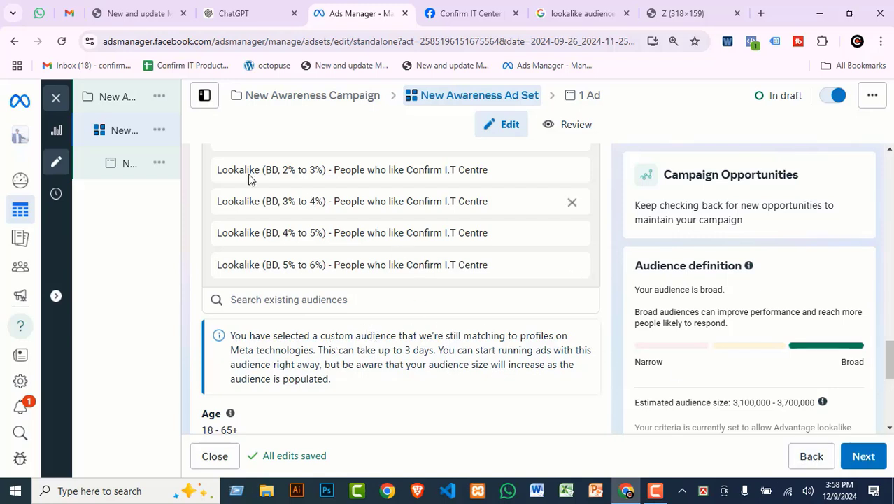
click(863, 458)
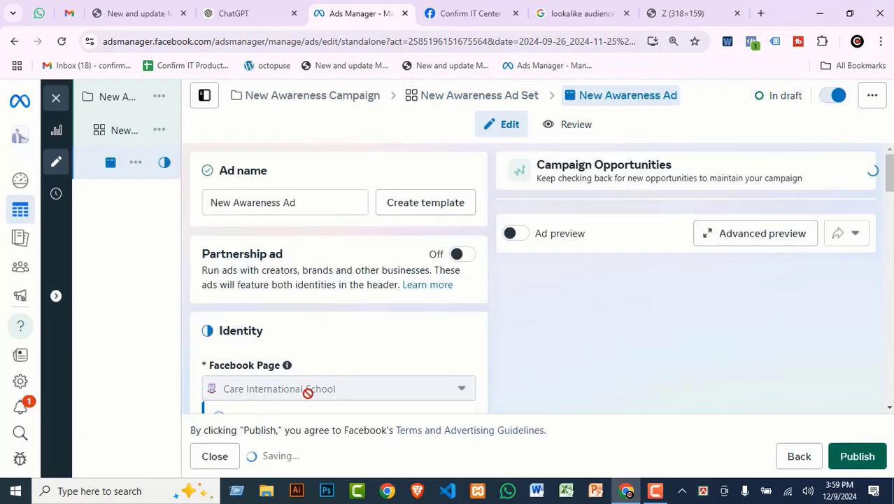
scroll(308, 385, down, 2)
scroll(322, 365, down, 2)
scroll(325, 335, down, 3)
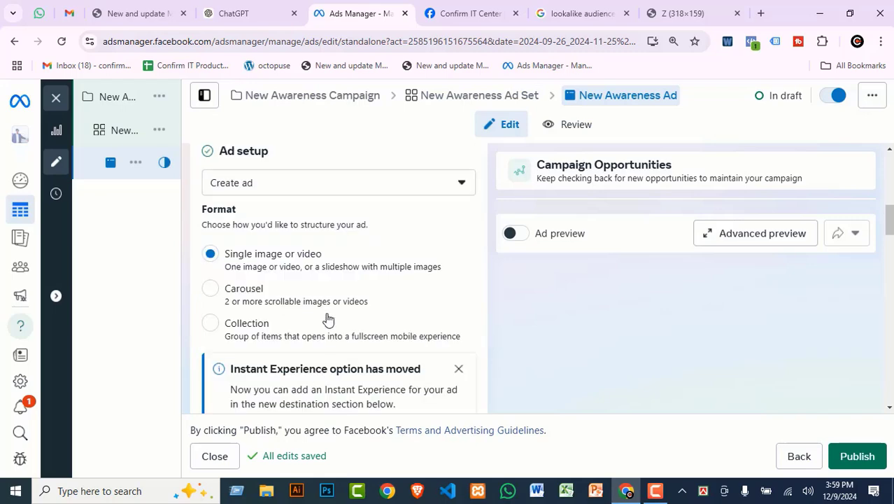
scroll(330, 322, up, 3)
scroll(331, 325, up, 5)
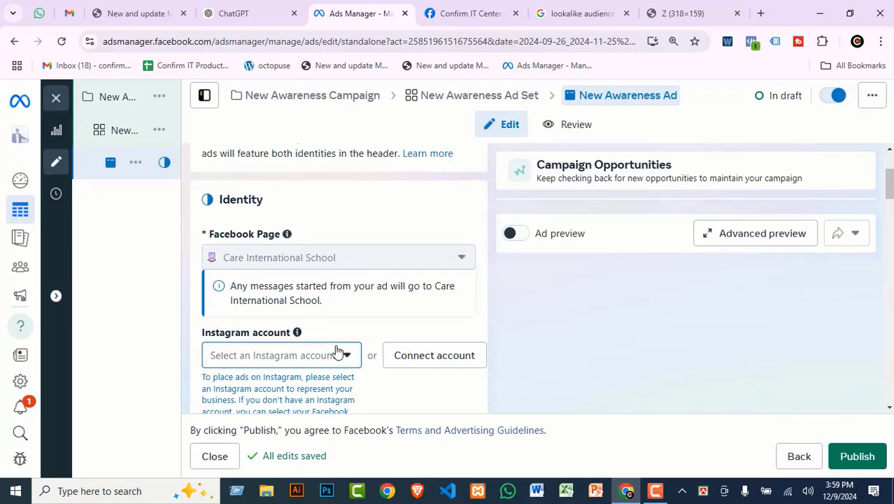
Set the ad's destination to Website and enter confirmitcenter.com as the website URL
scroll(336, 351, down, 8)
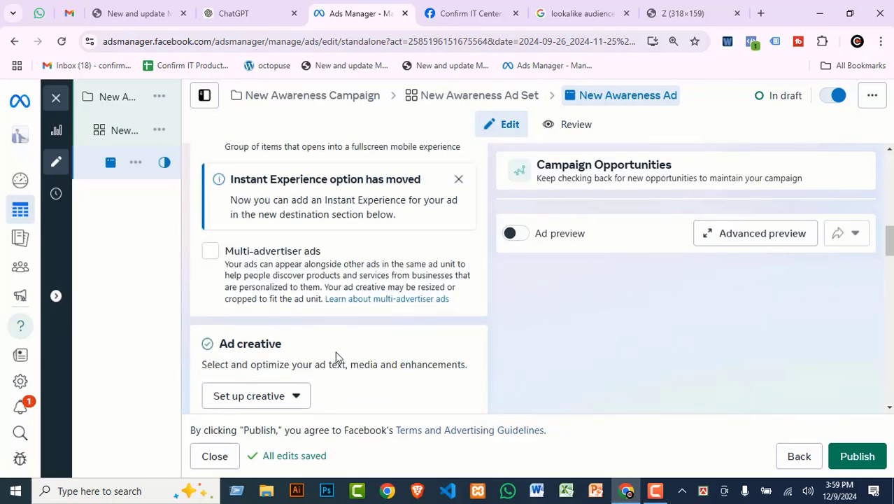
scroll(337, 350, up, 3)
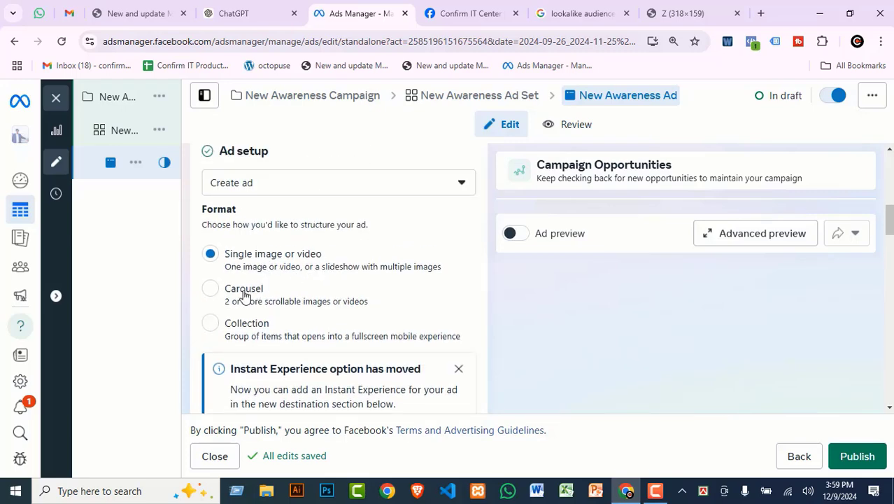
scroll(241, 296, down, 6)
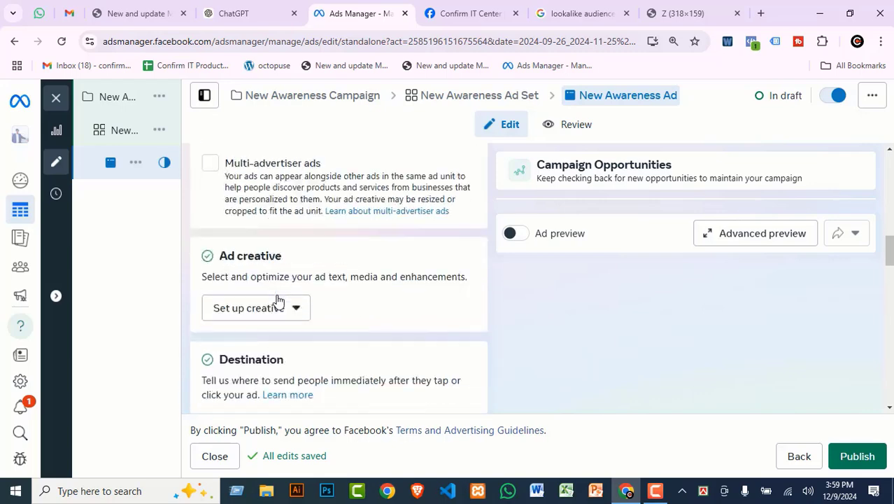
scroll(363, 285, down, 1)
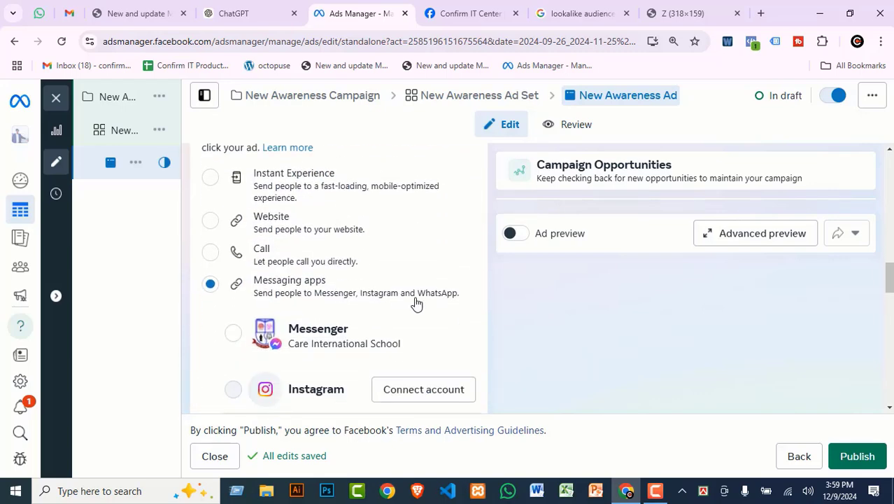
scroll(341, 303, up, 1)
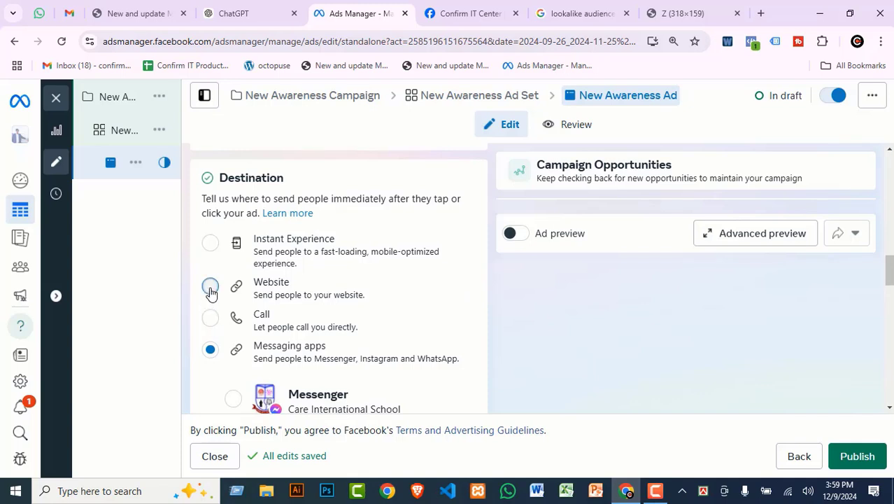
click(211, 286)
click(307, 336)
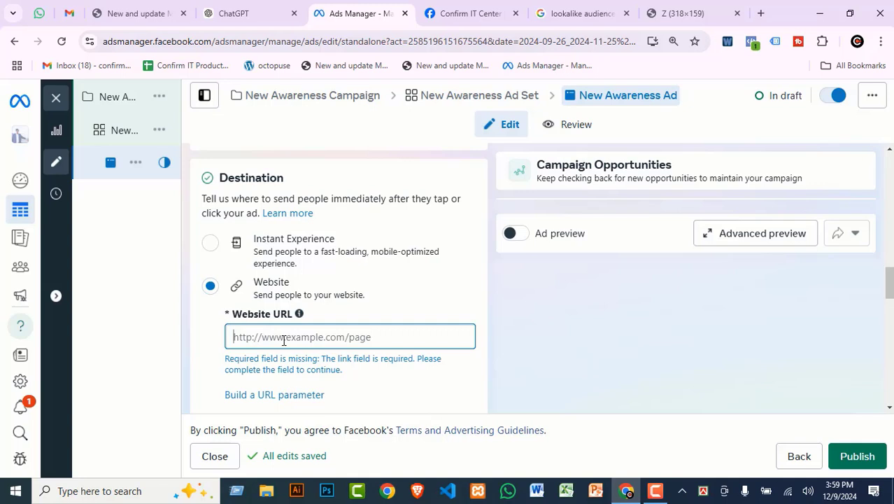
text(confirmitcenter.com)
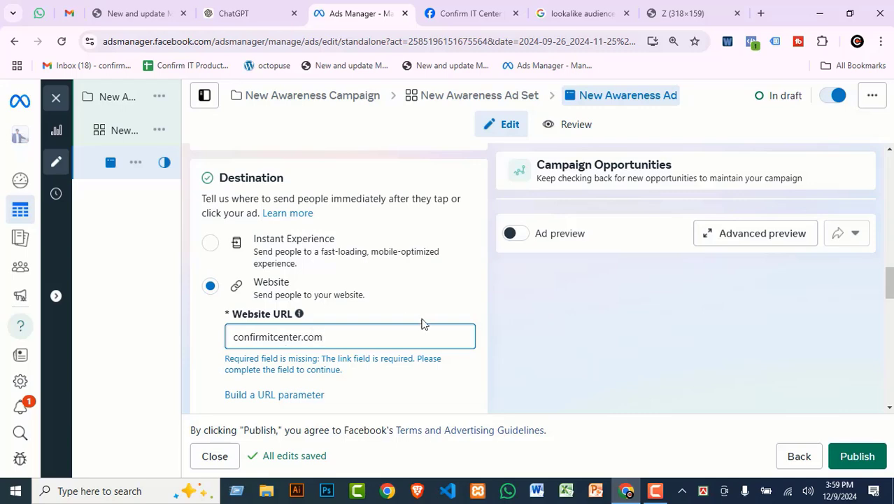
Start setting up an image ad creative, leaving its text empty, and go to the media selection
scroll(488, 306, up, 2)
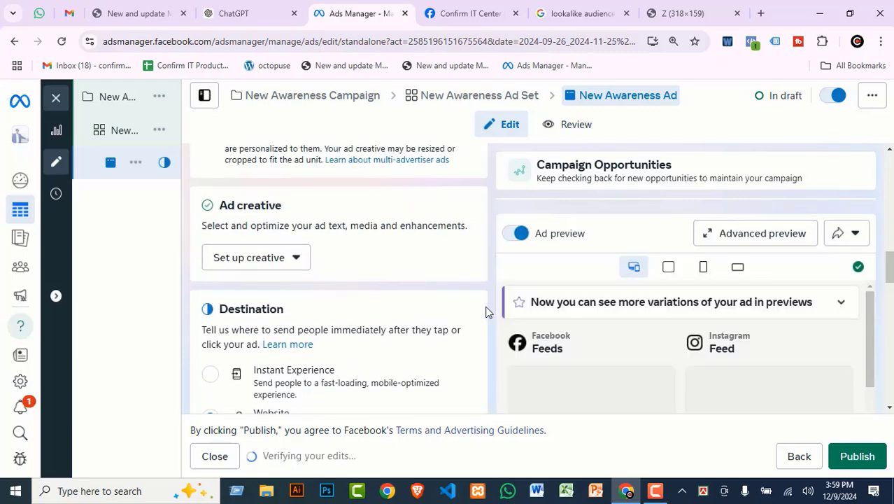
scroll(488, 312, up, 1)
click(277, 323)
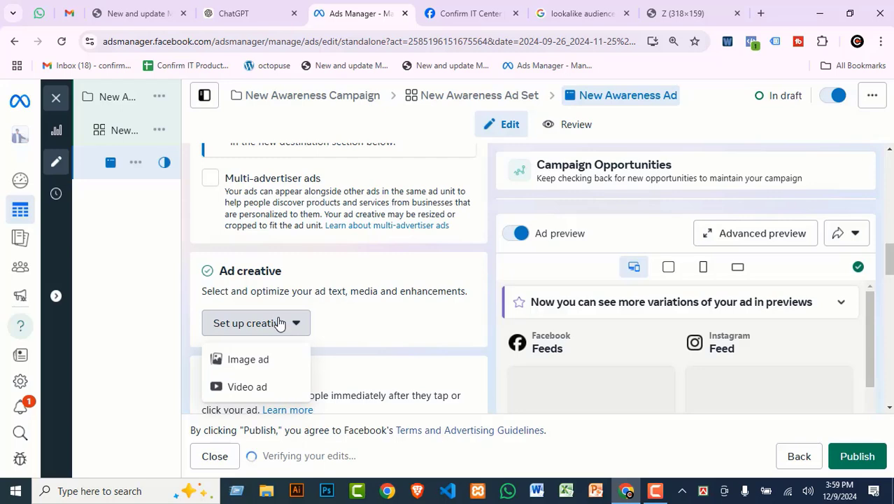
click(246, 362)
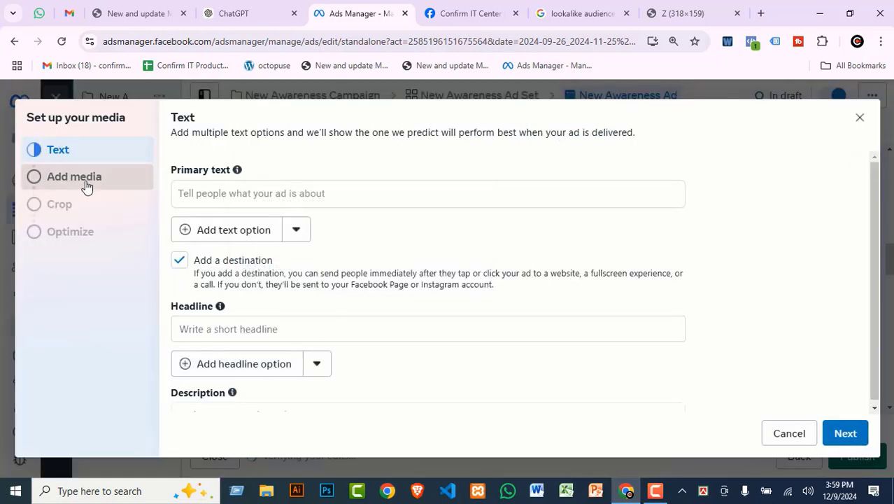
click(87, 184)
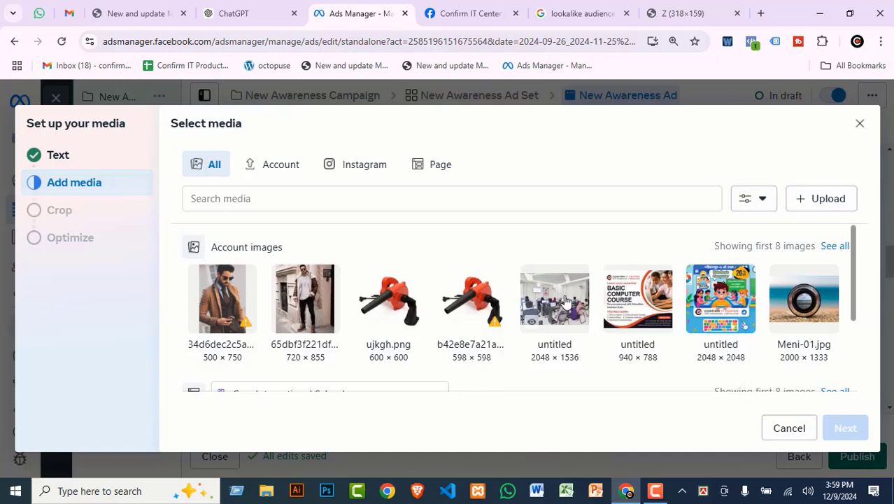
Use the 2048 × 1653 event photo from the Care International School page as the ad image, keeping the original crop for every placement
click(532, 318)
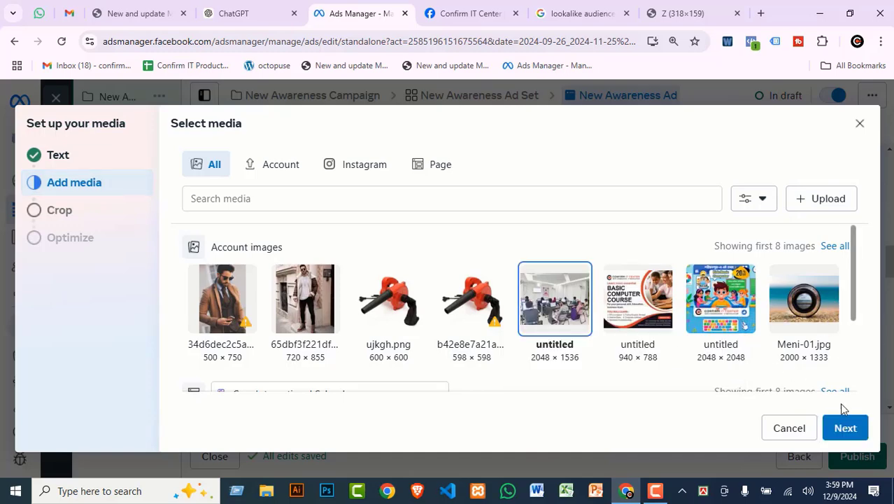
click(425, 163)
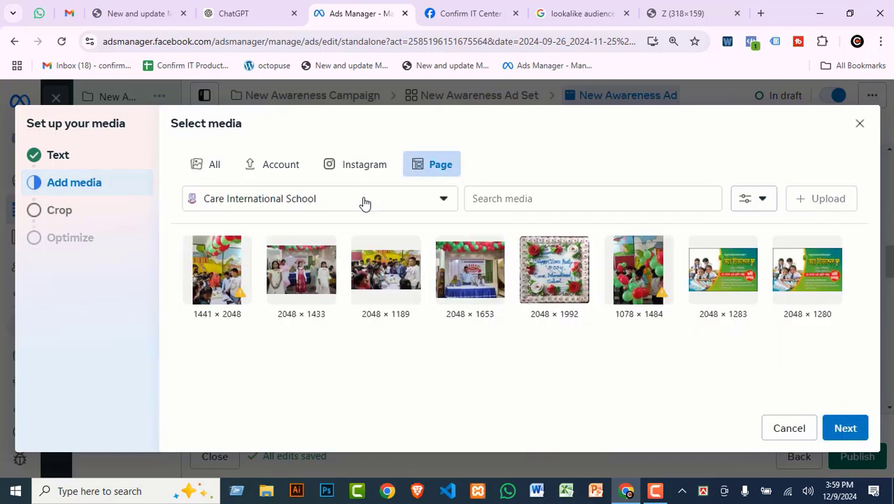
click(490, 288)
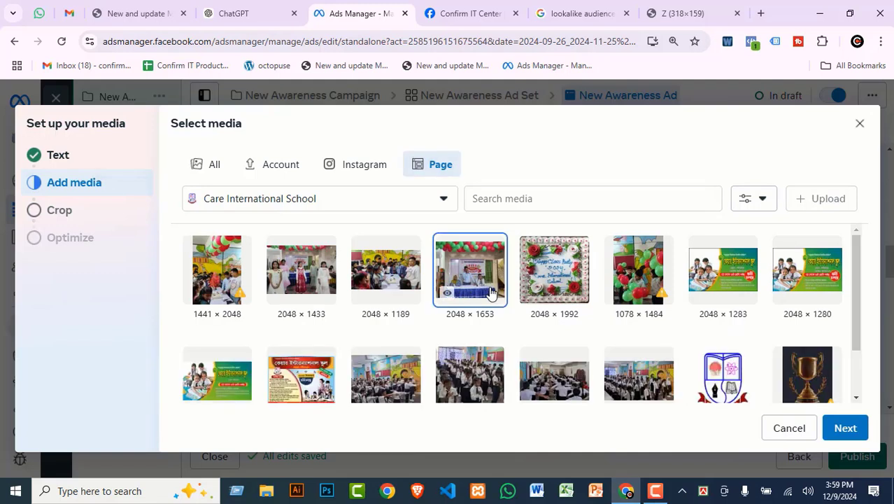
click(271, 263)
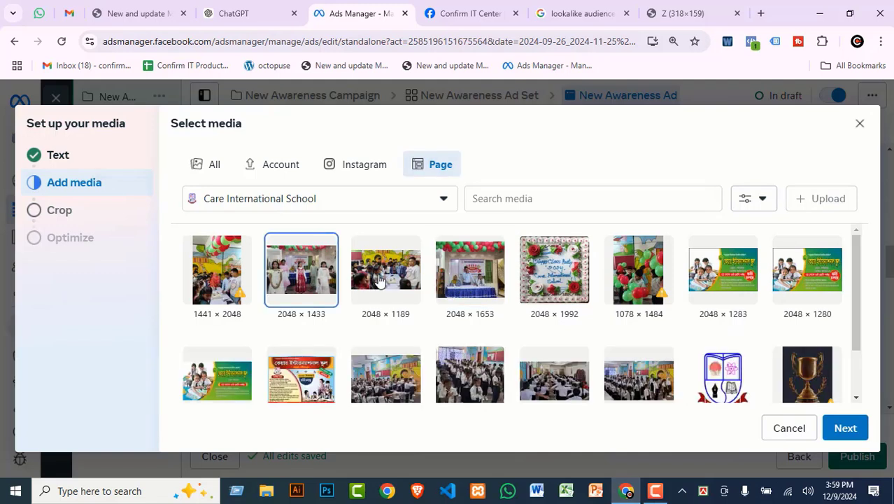
click(495, 265)
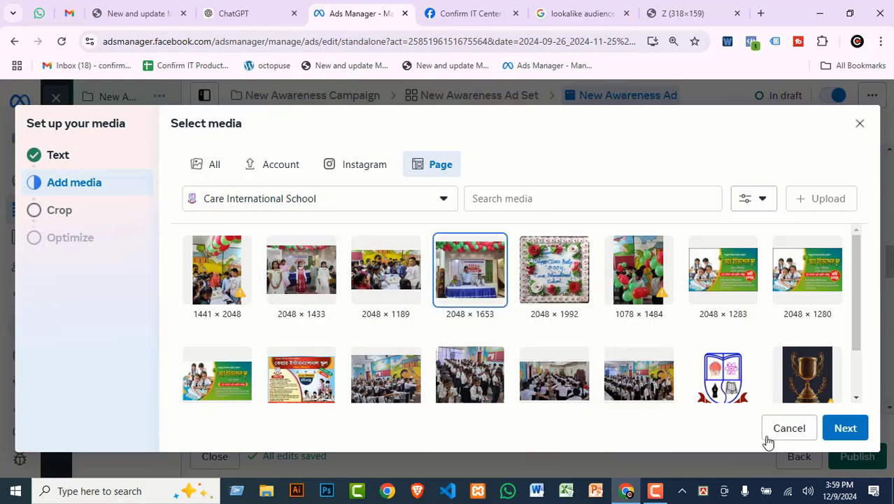
click(843, 431)
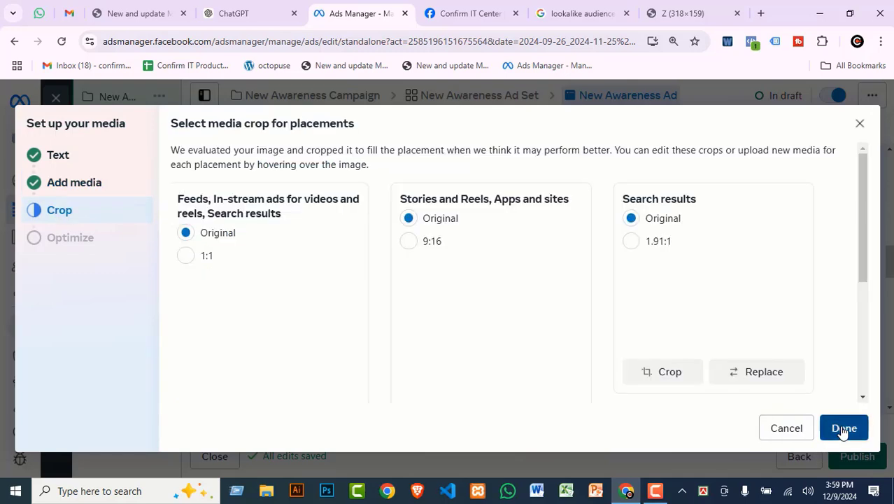
click(844, 428)
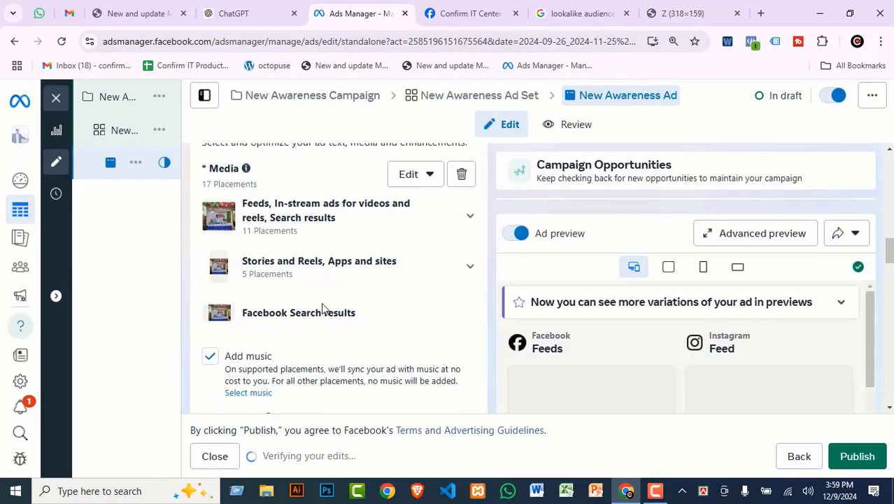
Go through the ad creative's primary text, headline, description and call-to-action fields without filling them in
scroll(322, 308, down, 3)
click(238, 255)
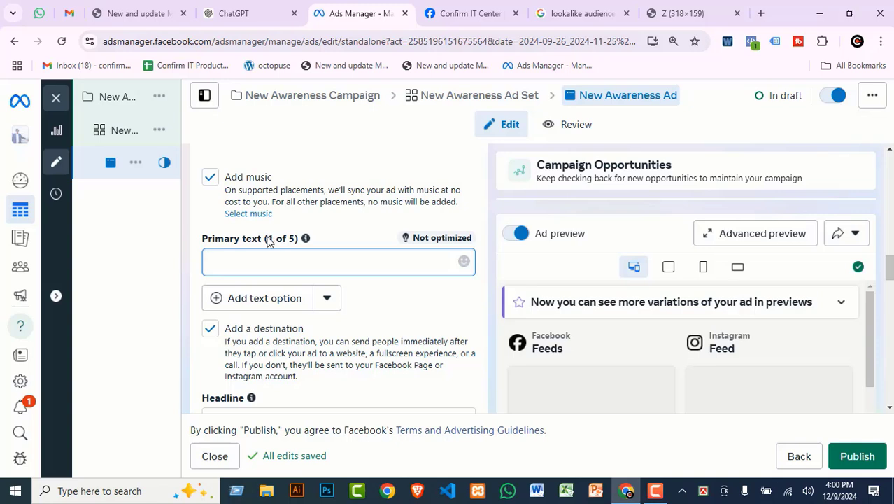
scroll(319, 364, down, 3)
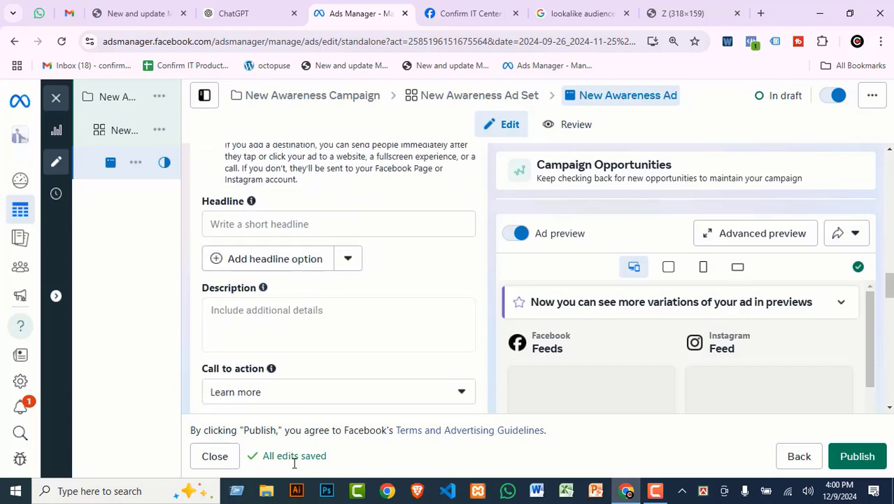
click(286, 223)
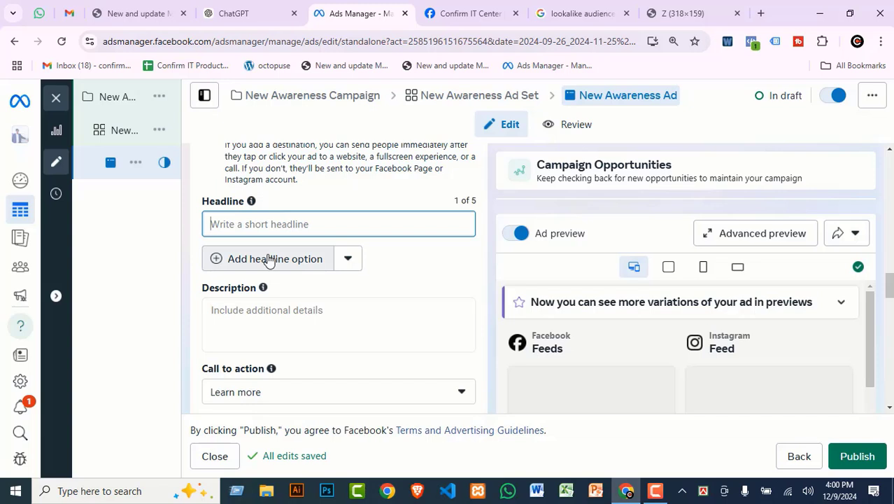
scroll(298, 276, down, 1)
click(277, 250)
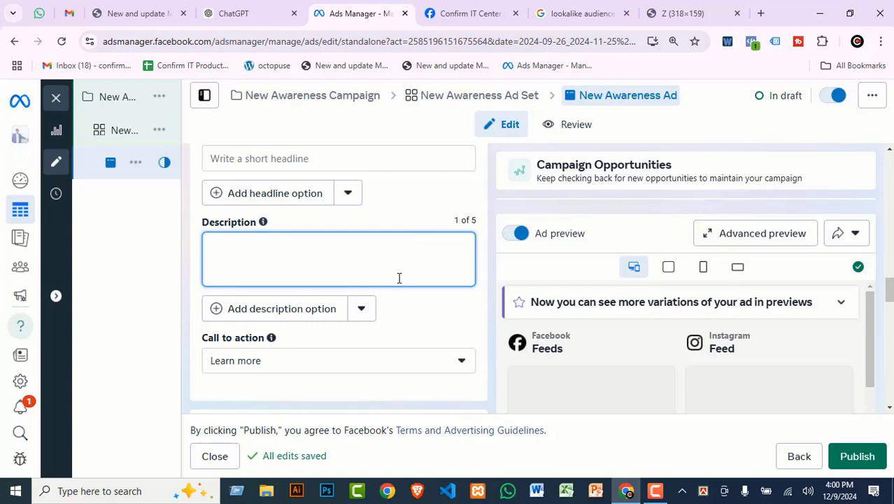
scroll(379, 326, down, 1)
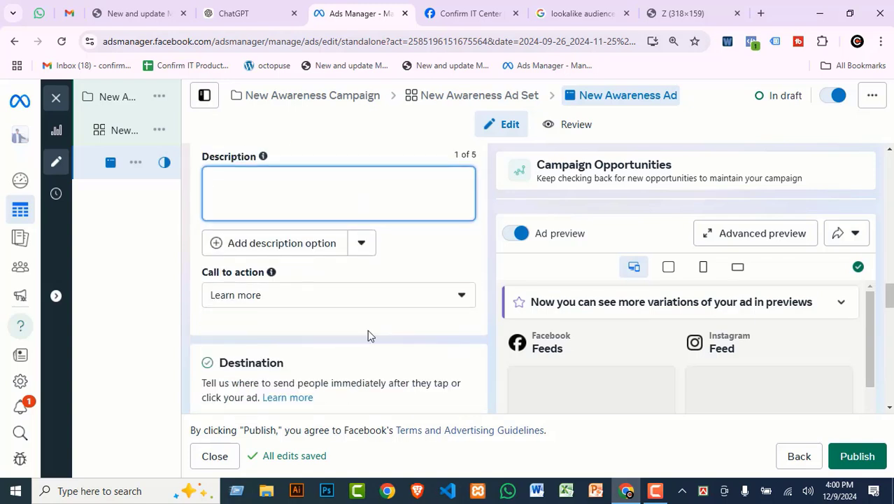
scroll(369, 334, down, 2)
scroll(385, 336, up, 3)
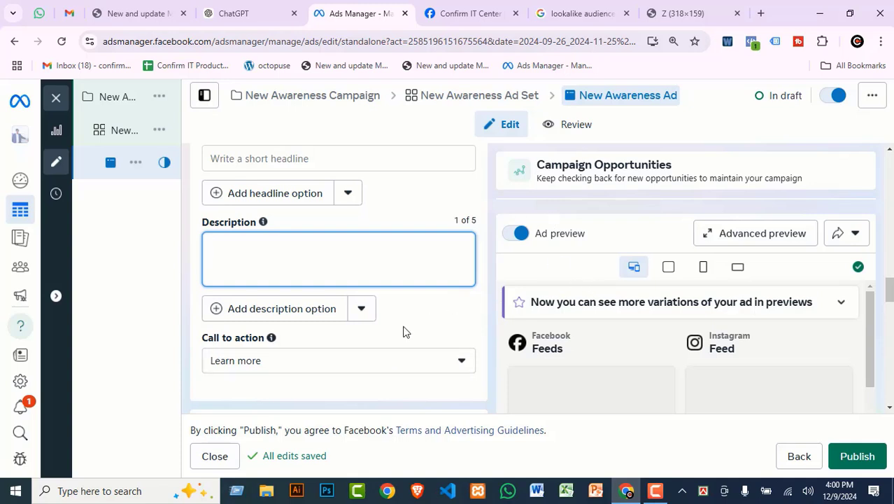
Review the ad's remaining destination, event details, languages and tracking settings together with the ad preview
scroll(407, 333, down, 1)
scroll(403, 332, down, 2)
scroll(403, 332, down, 3)
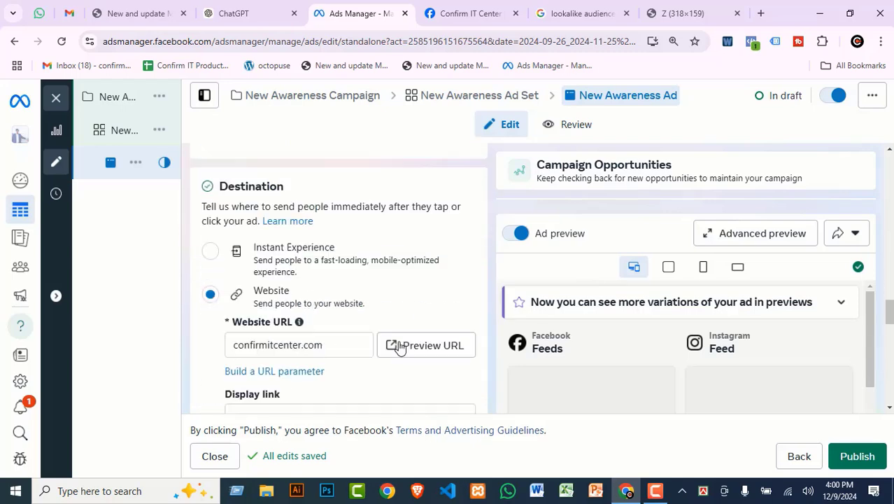
scroll(409, 336, down, 2)
scroll(408, 339, down, 3)
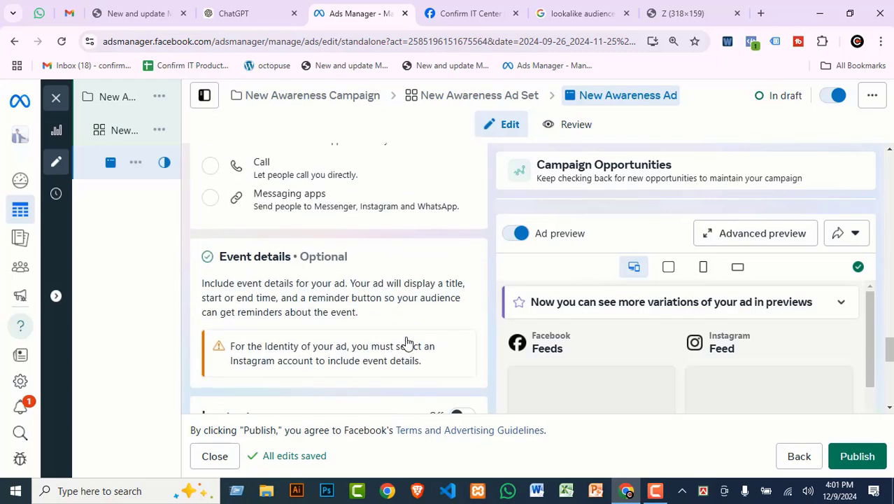
scroll(378, 277, down, 3)
scroll(315, 304, down, 3)
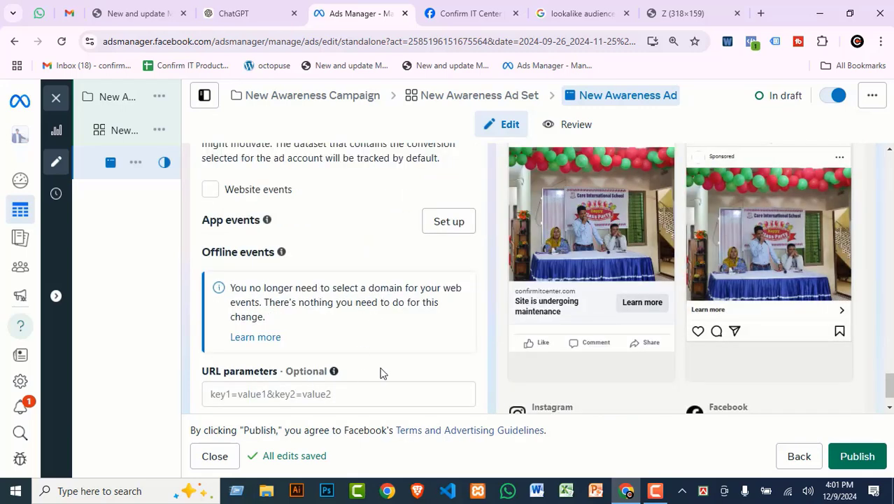
scroll(354, 360, up, 3)
scroll(353, 353, down, 3)
scroll(317, 360, down, 1)
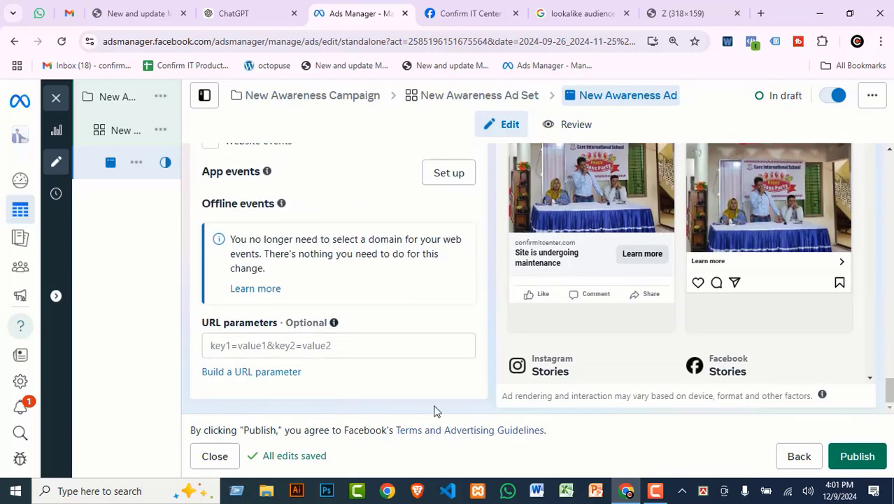
scroll(377, 343, up, 3)
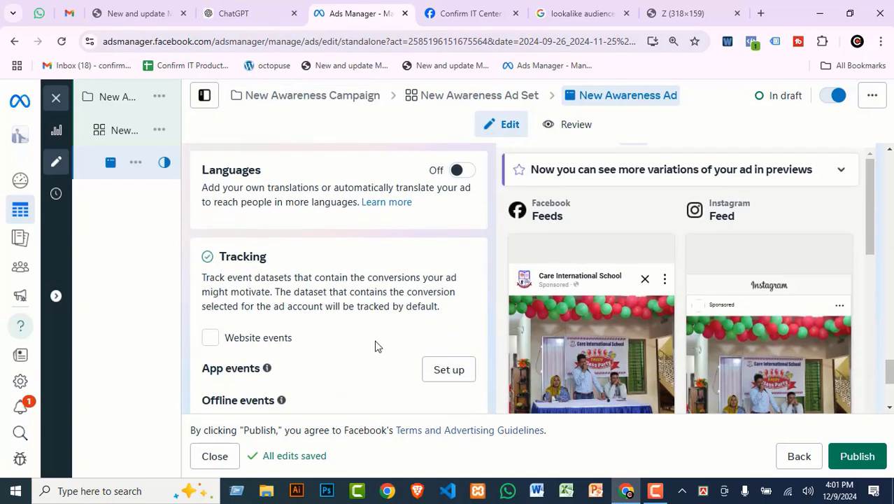
scroll(344, 294, up, 3)
scroll(338, 306, up, 5)
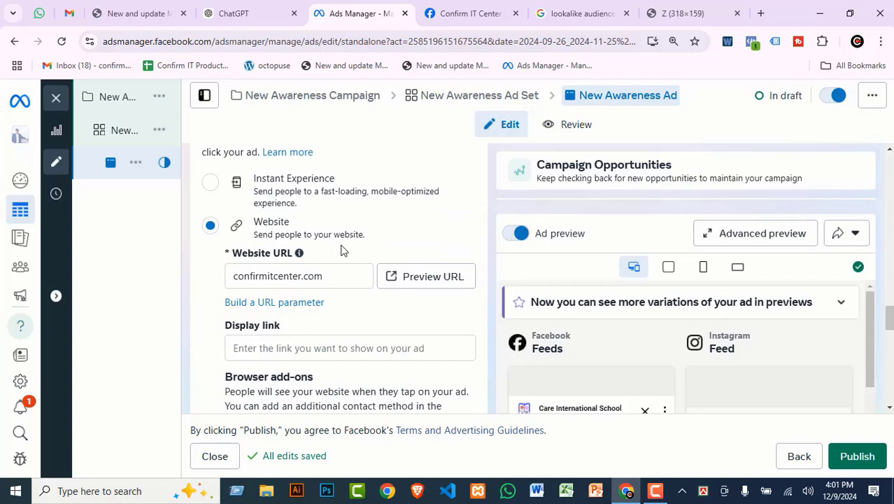
Copy the ad's website URL and open confirmitcenter.com in a new browser tab
drag(333, 274, 190, 291)
key(ctrl+c)
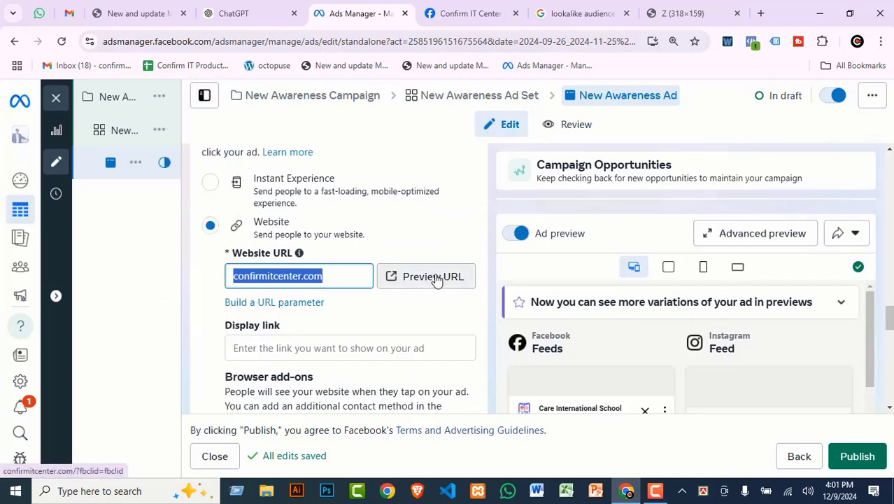
click(760, 13)
key(ctrl+v)
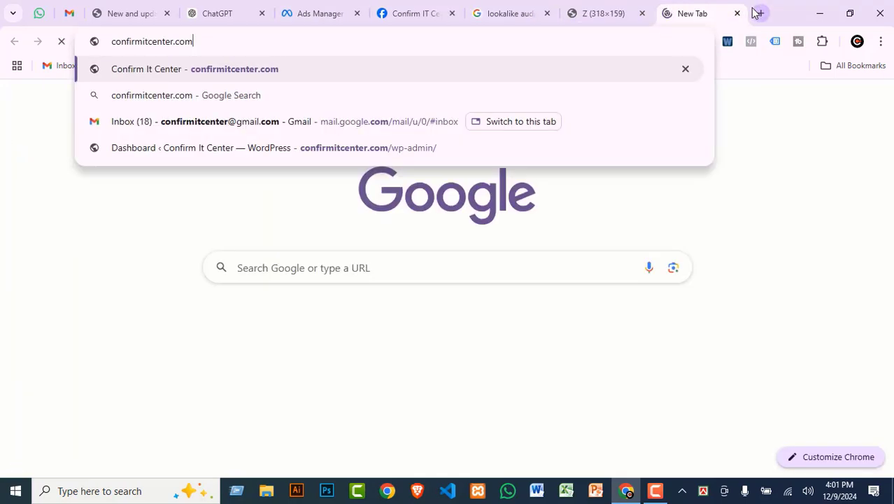
key(Return)
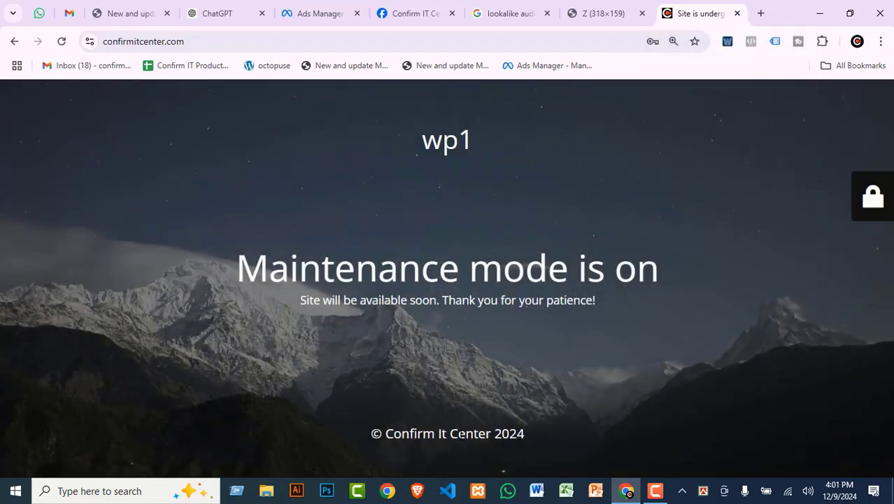
Search the web for cricbuzz, open Cricbuzz.com and bring up the South Africa vs Sri Lanka 2nd Test live score page
click(207, 42)
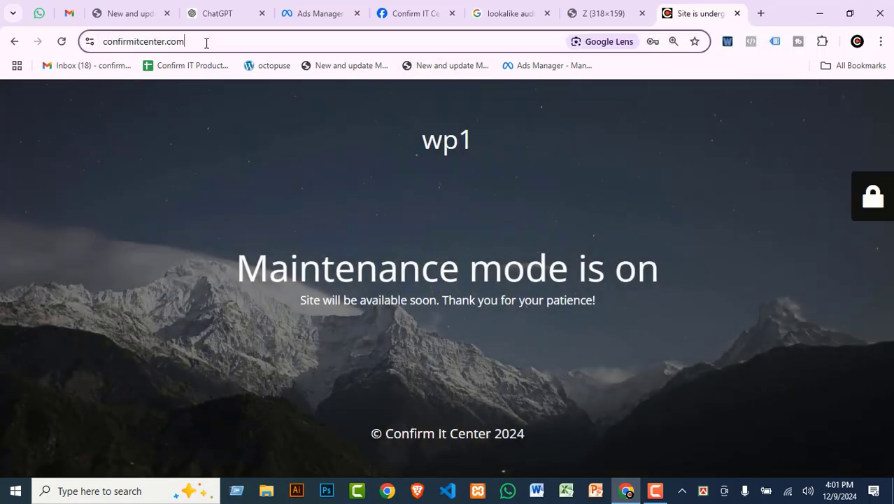
text(cri)
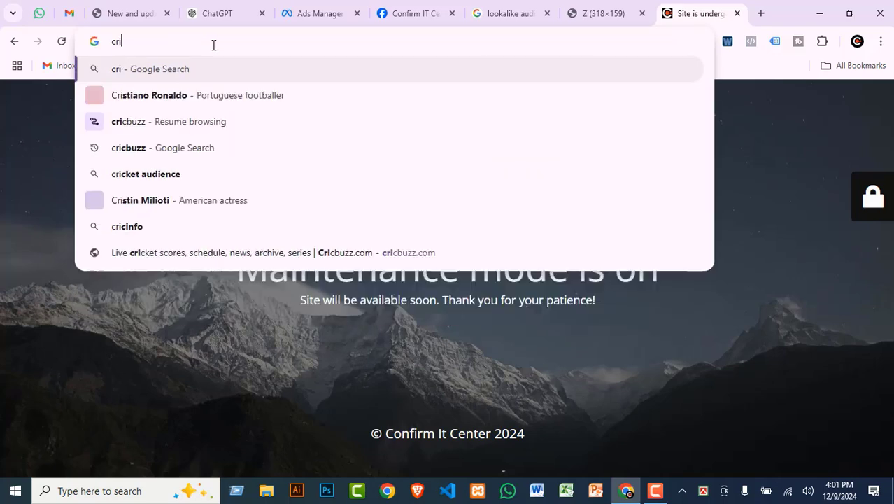
text(cbuzz)
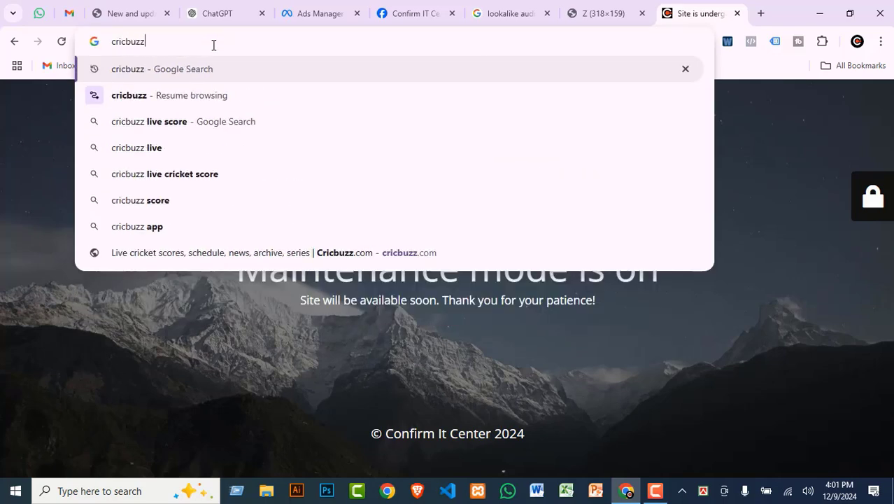
key(Return)
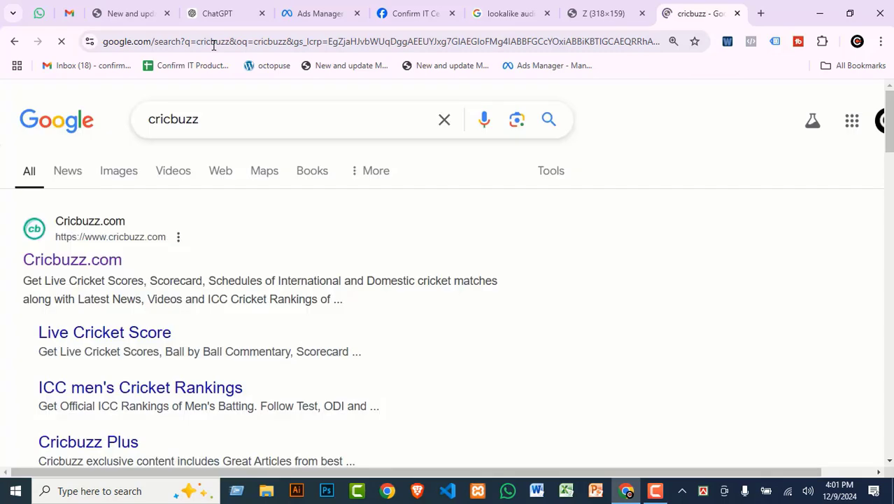
click(101, 258)
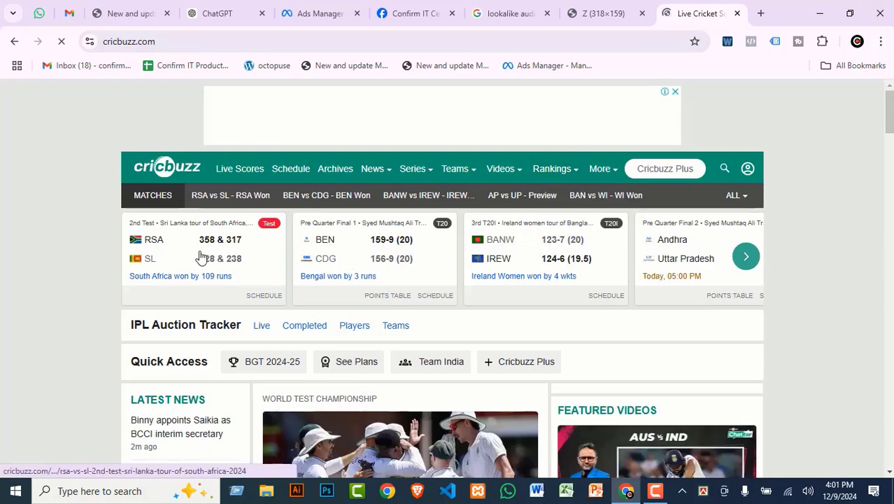
click(173, 260)
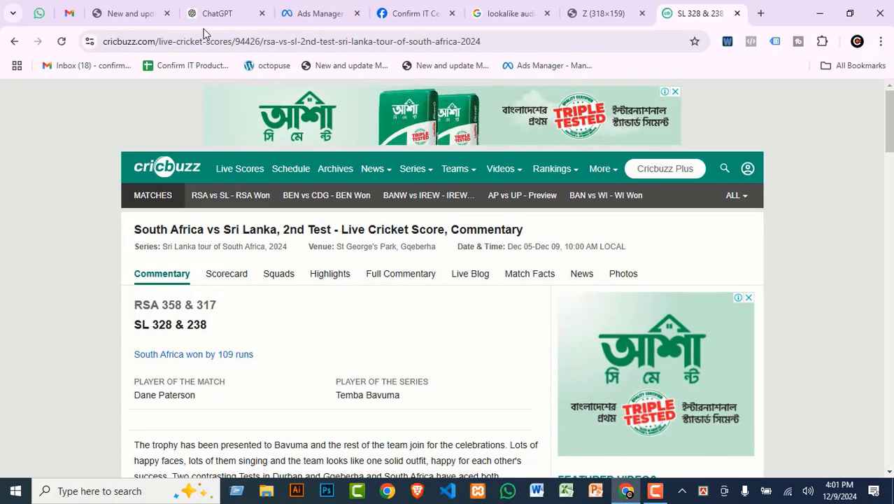
Copy the Cricbuzz match page address and use it to replace the ad's website URL in Ads Manager
click(236, 42)
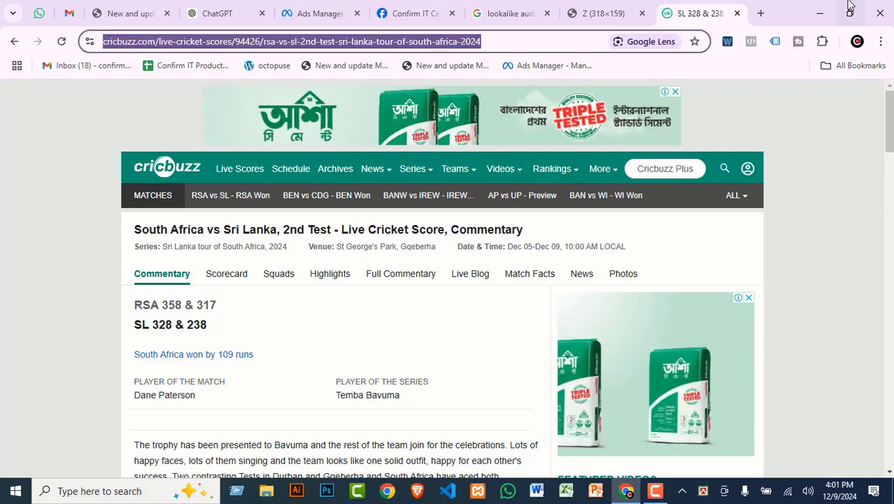
click(605, 10)
click(353, 9)
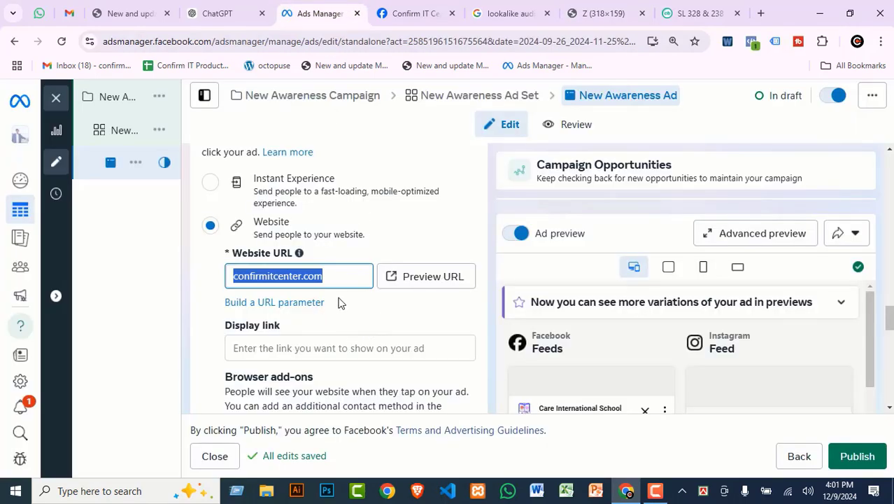
key(ctrl+v)
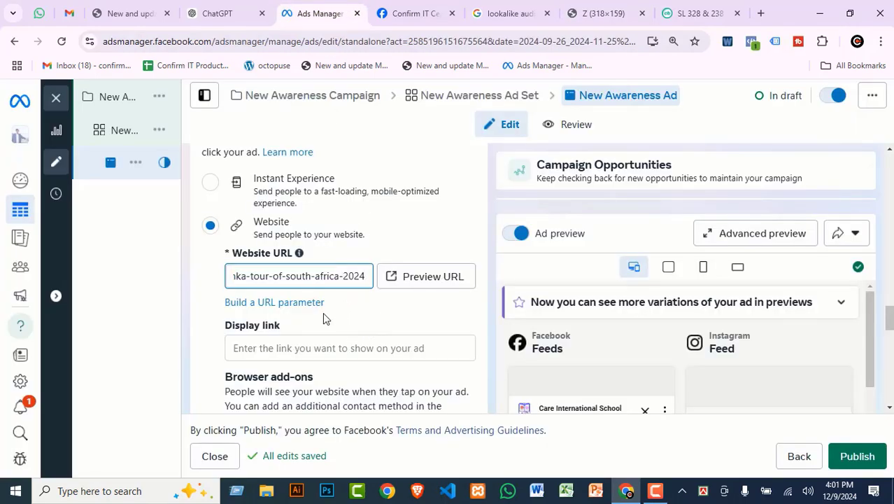
click(305, 348)
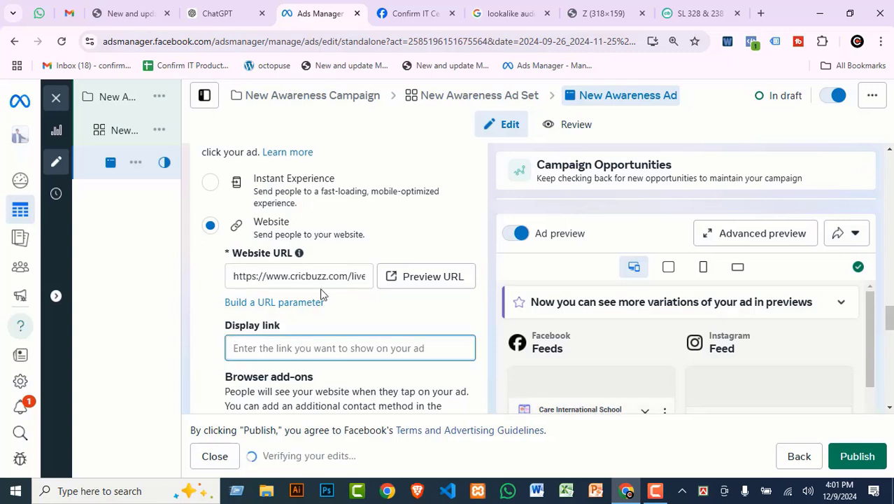
drag(347, 276, 224, 278)
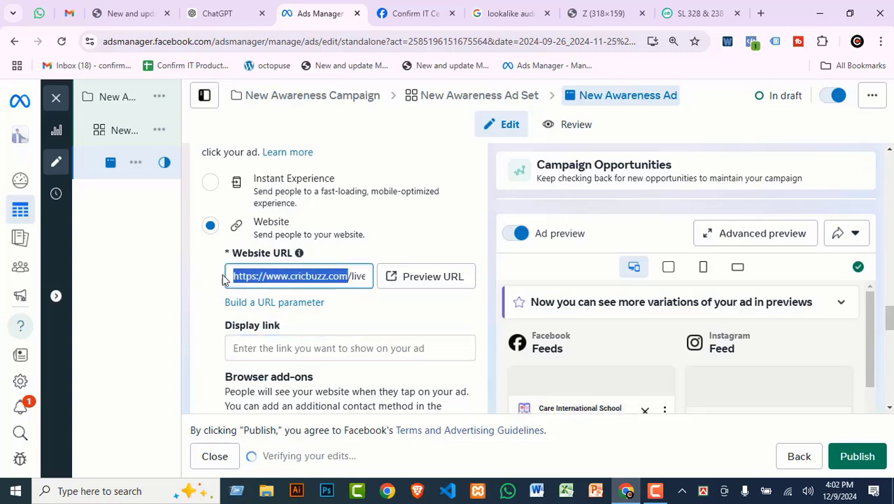
key(ctrl+c)
click(272, 343)
key(ctrl+v)
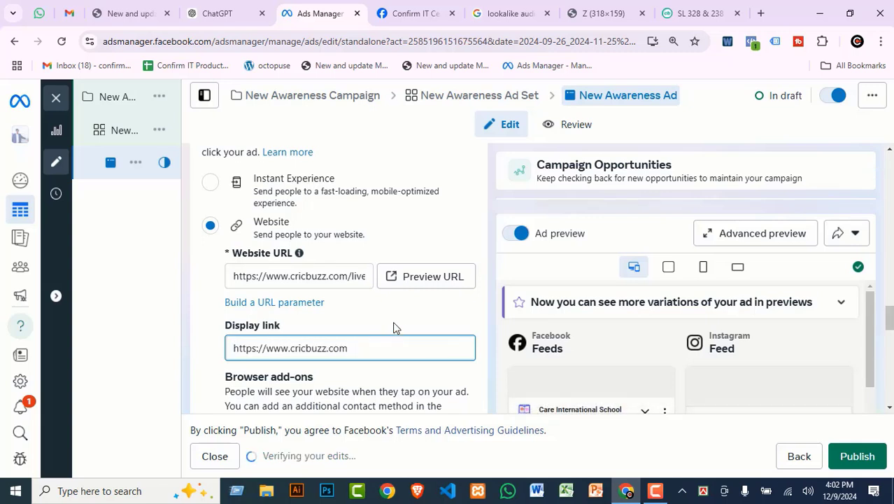
scroll(402, 384, down, 3)
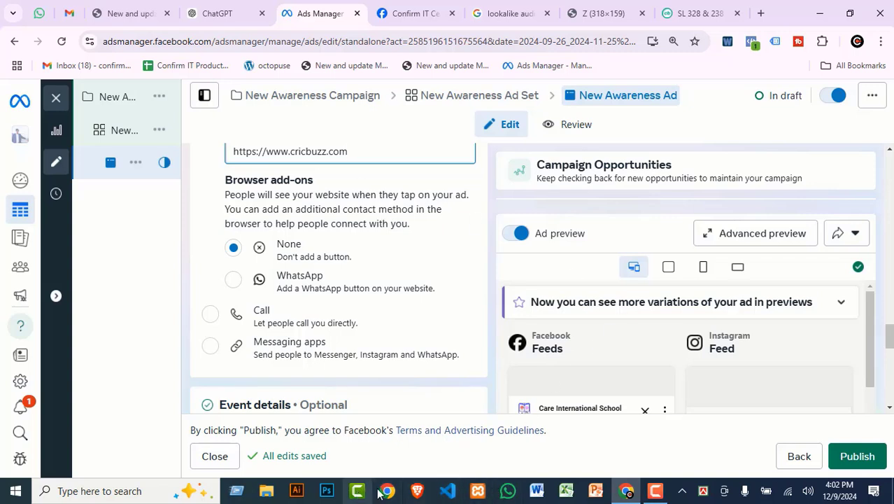
click(657, 491)
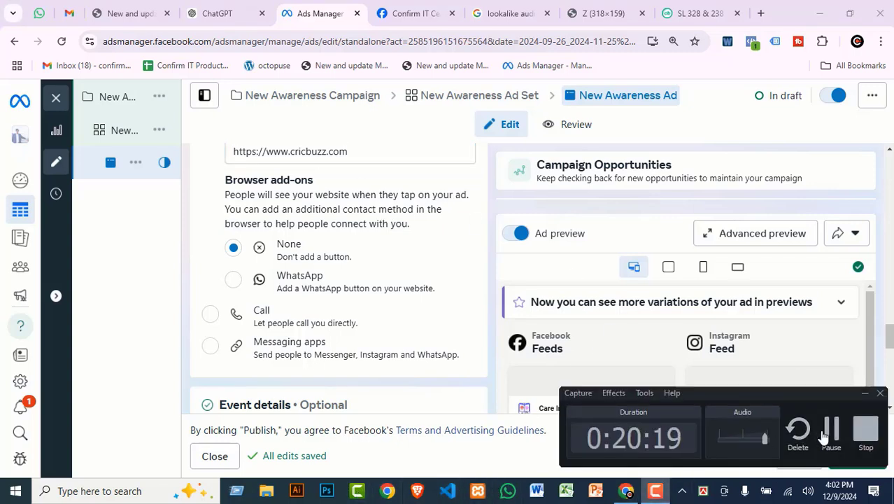